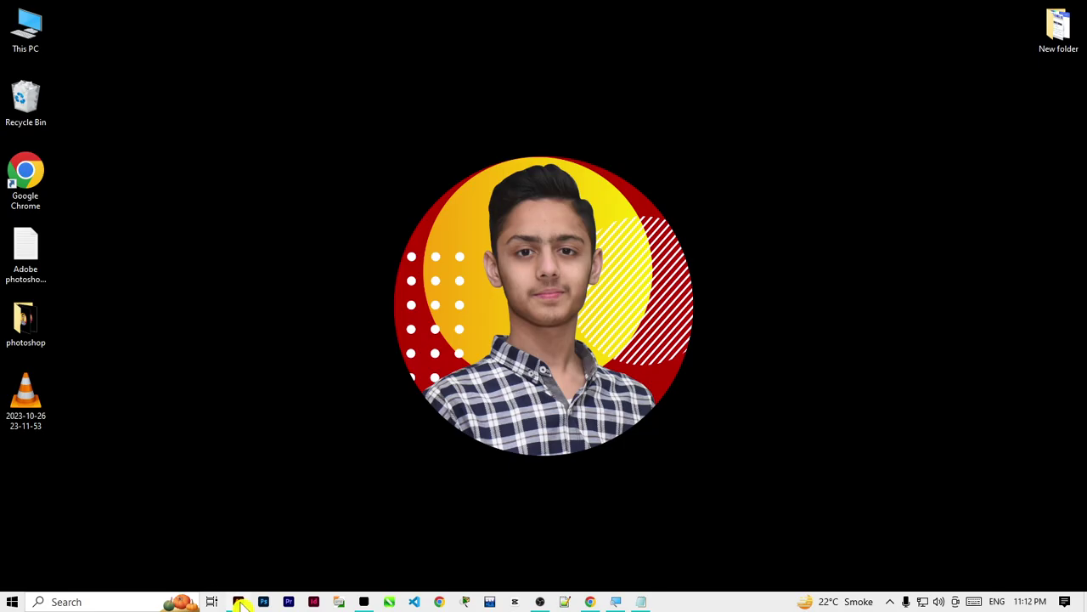
- Create a new 8.5 × 11 in portrait document in inches with a single artboard
click(240, 601)
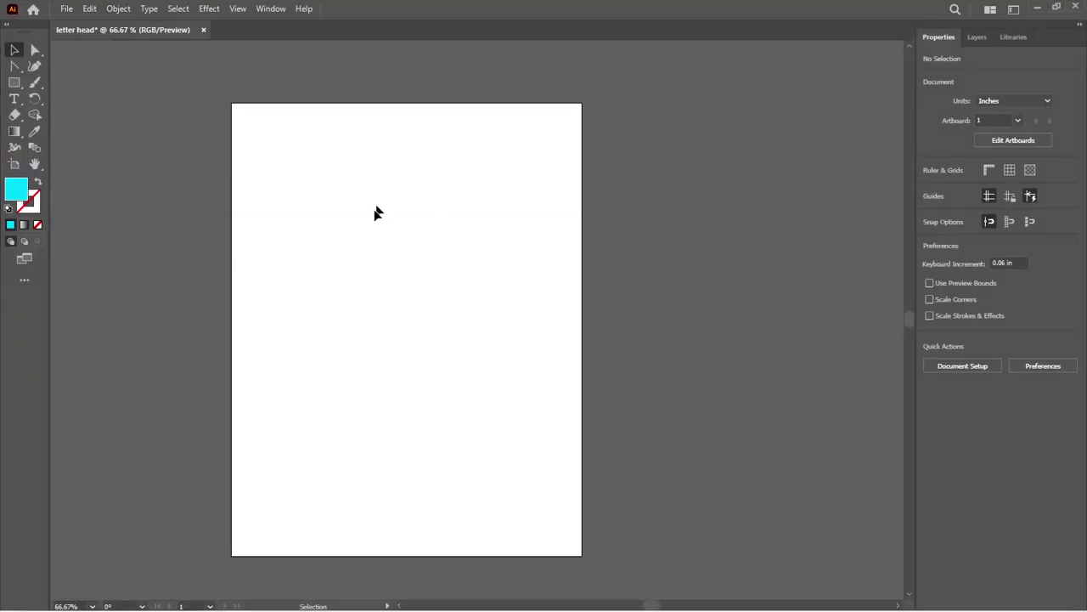
click(66, 8)
click(68, 24)
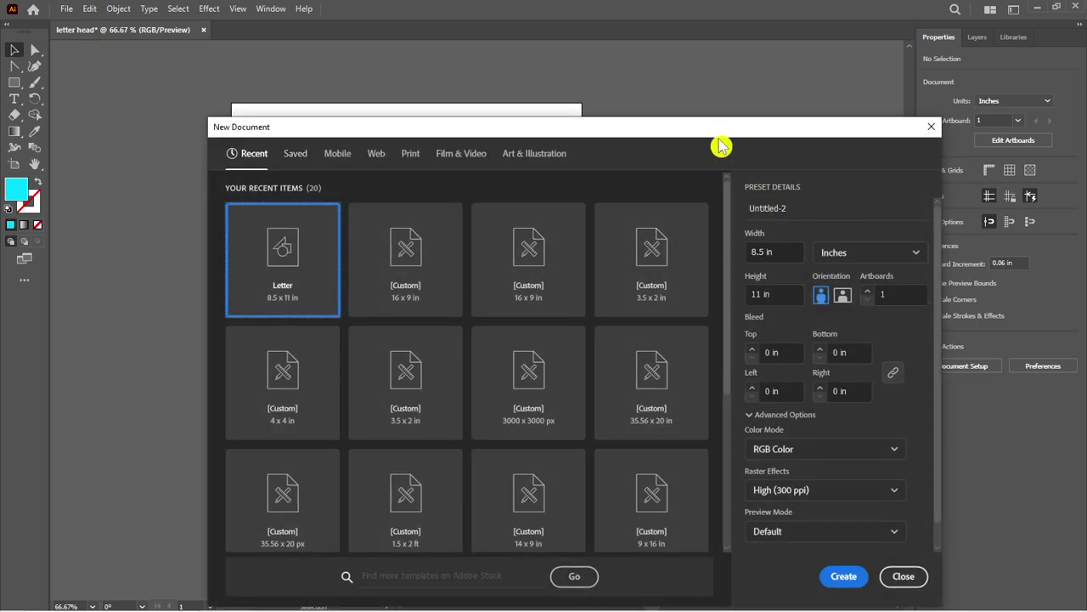
drag(714, 127, 561, 53)
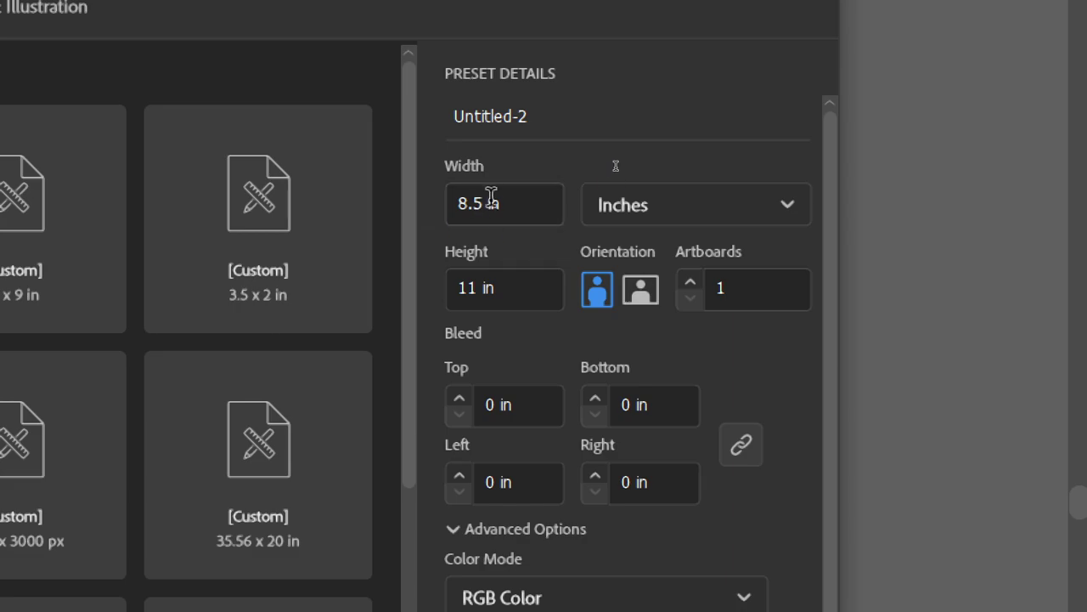
drag(527, 201, 437, 230)
text(8)
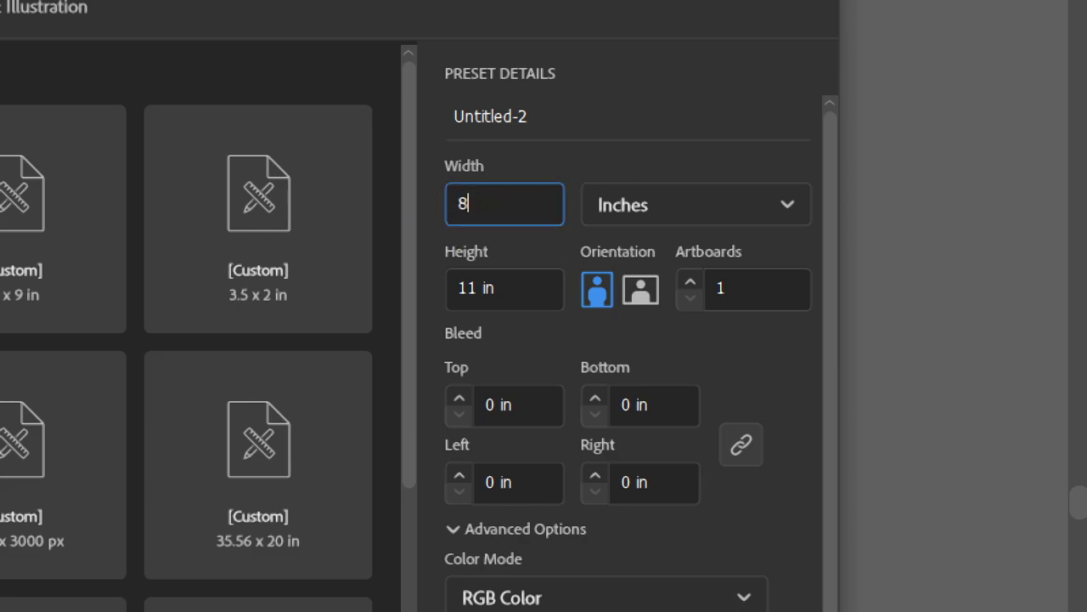
text(.5)
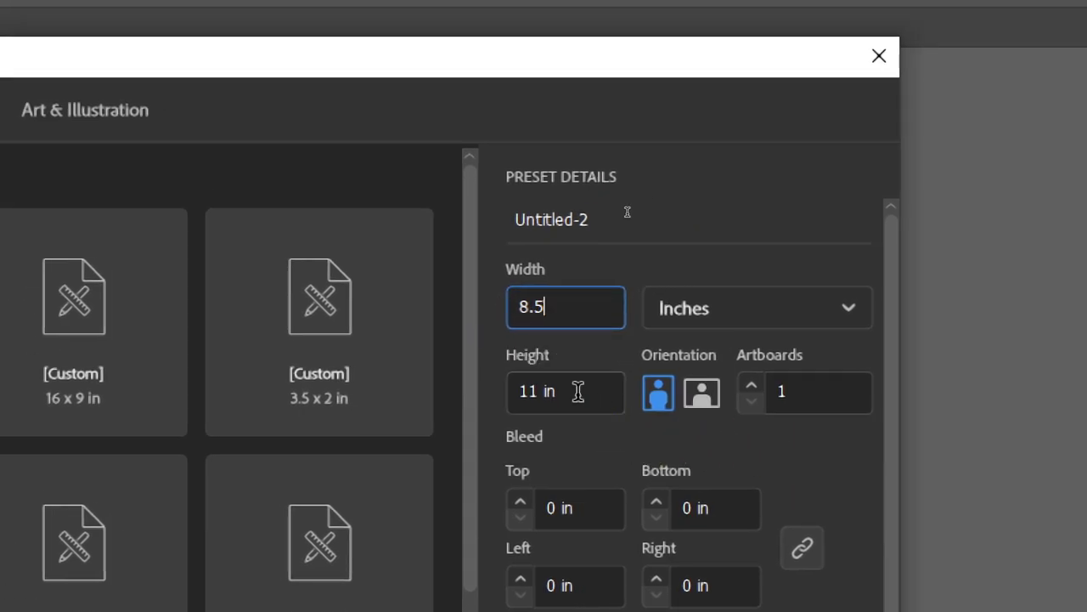
drag(578, 391, 468, 408)
text(11)
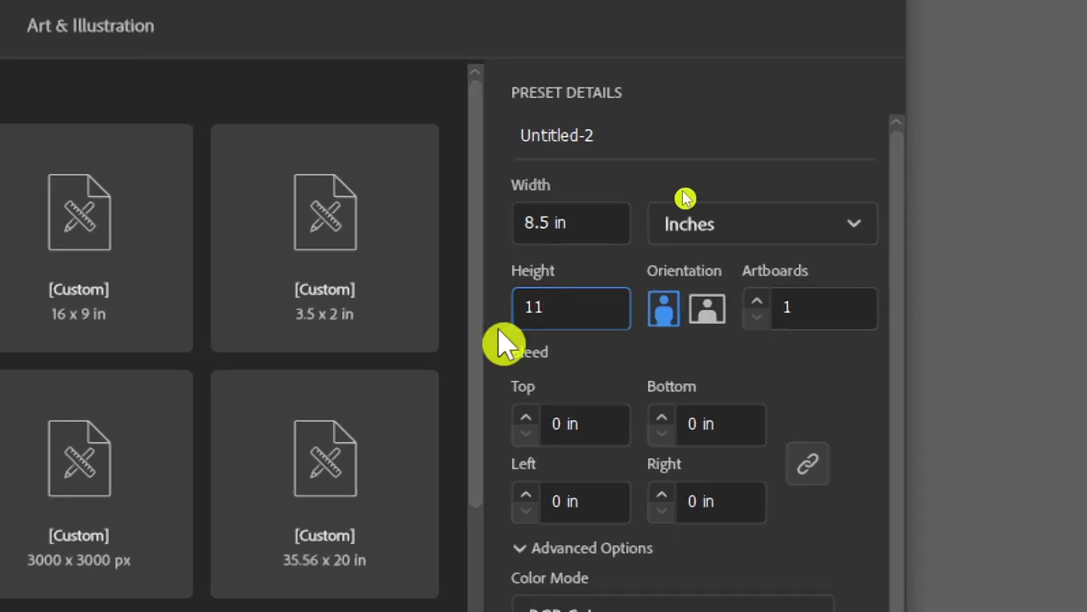
click(765, 225)
click(695, 406)
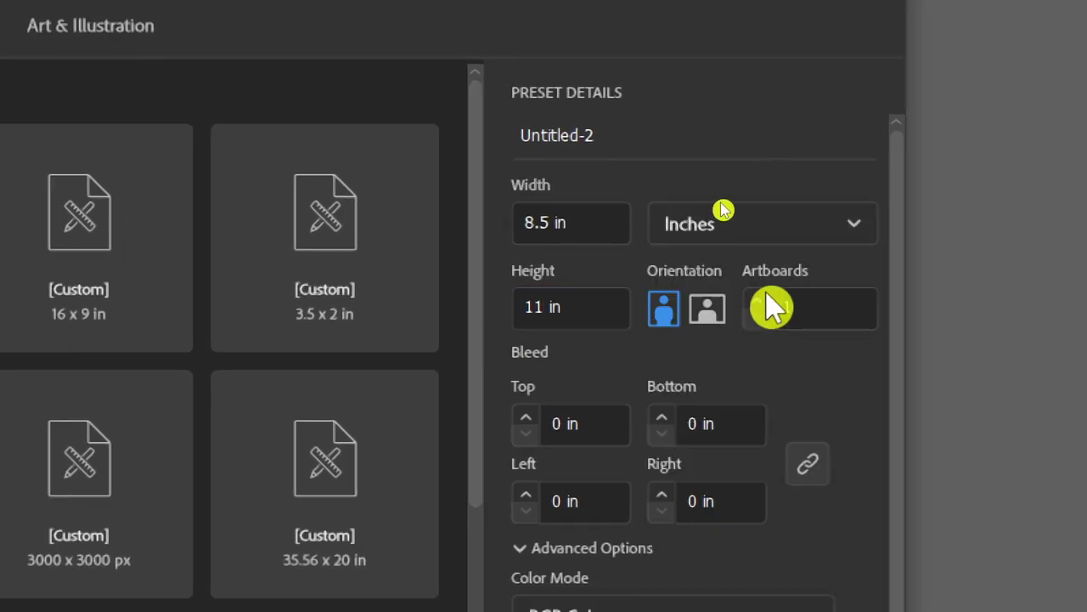
double_click(815, 309)
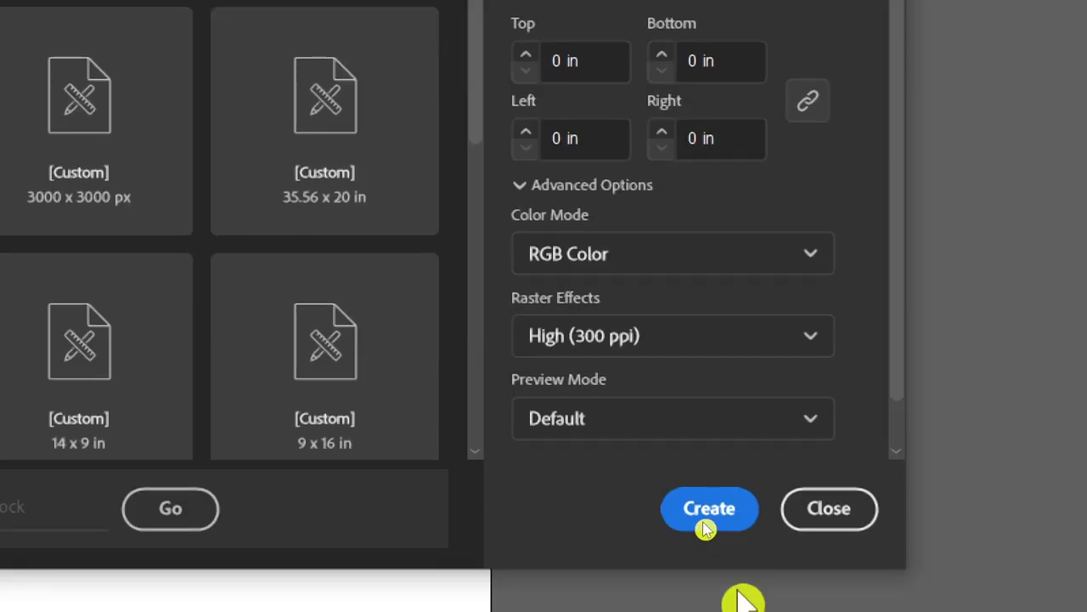
click(724, 509)
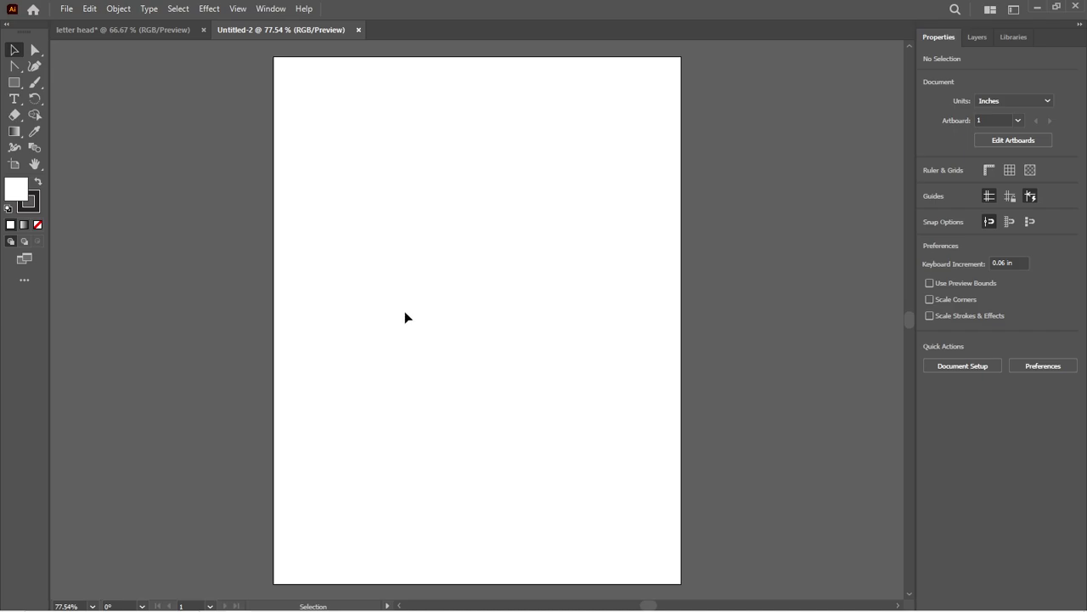
- Close the old letter head document without saving its changes
click(115, 32)
click(203, 31)
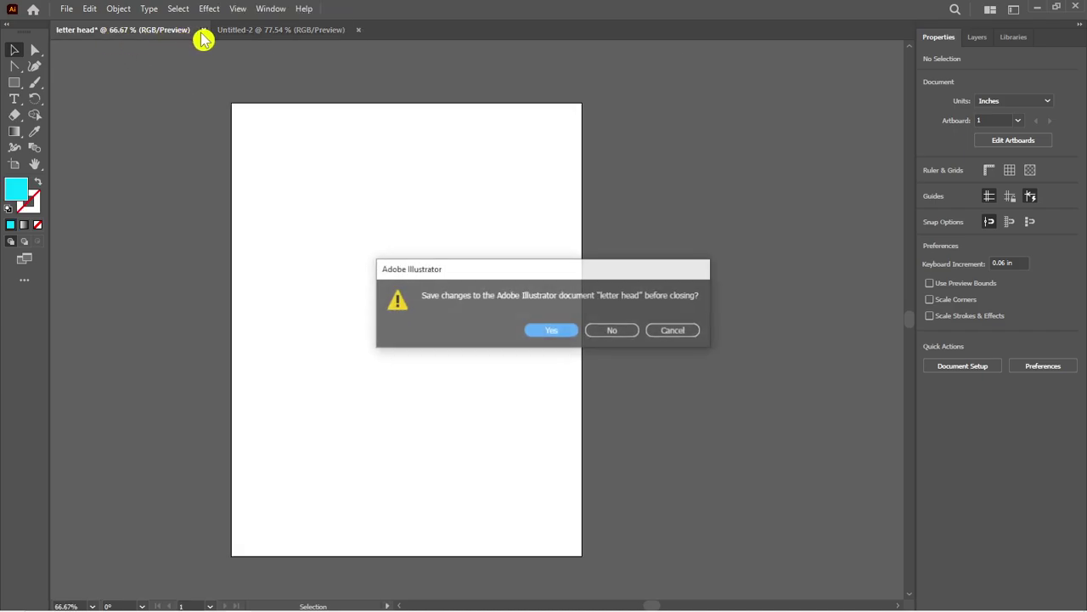
click(609, 331)
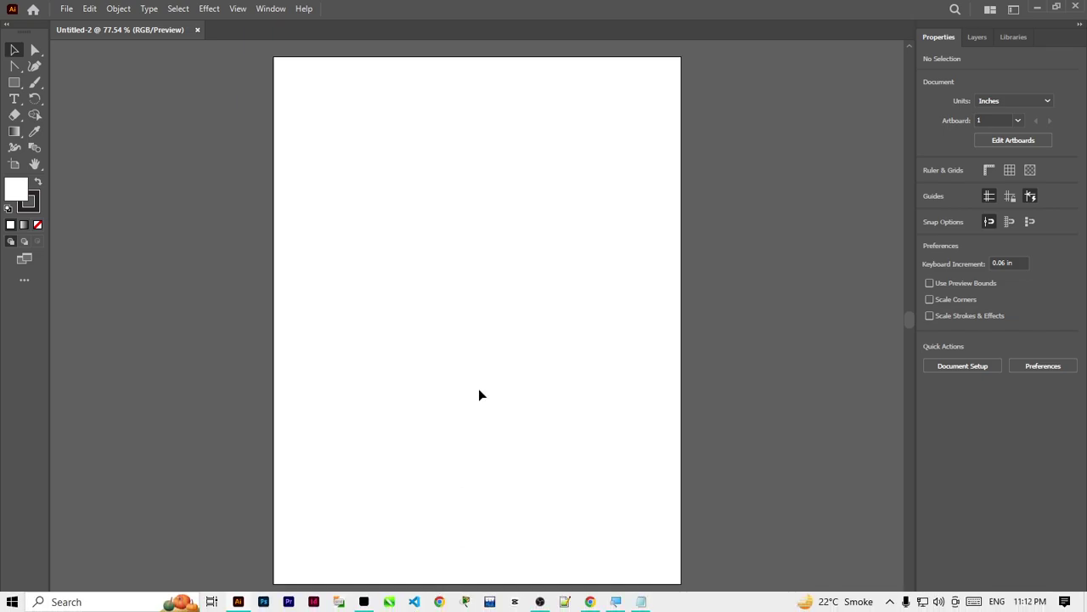
- Check the noted 8.5 × 11 in page size in Notepad, then minimize it
click(619, 600)
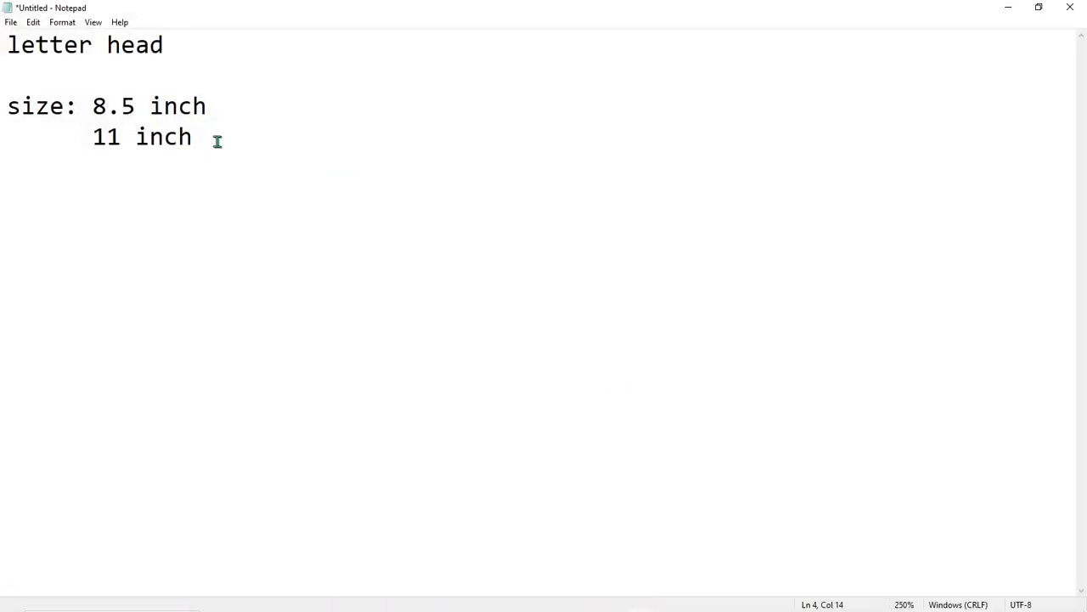
drag(216, 141, 93, 91)
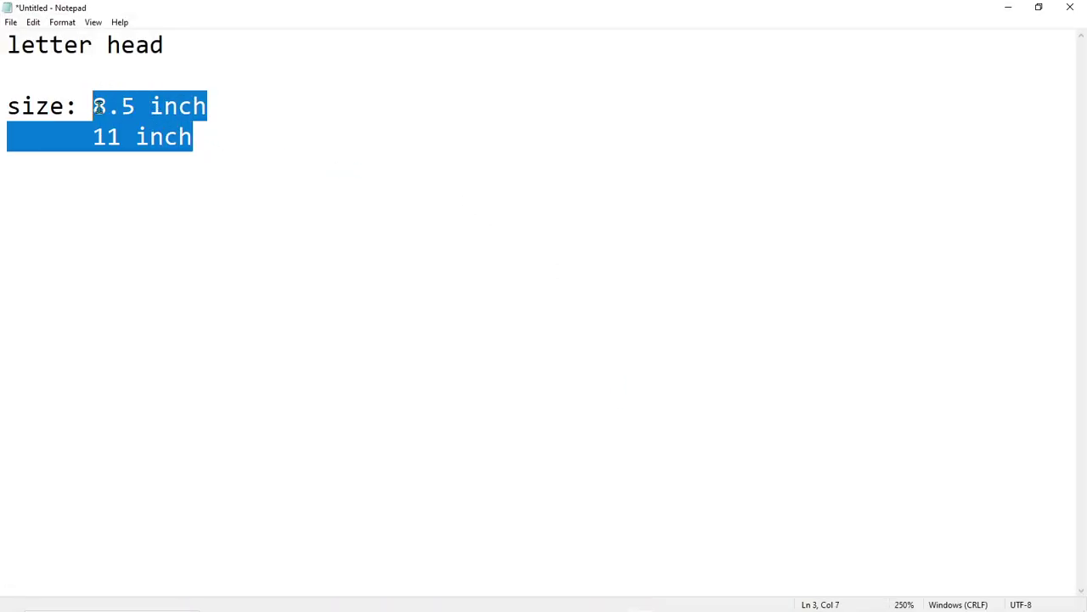
click(181, 158)
click(267, 156)
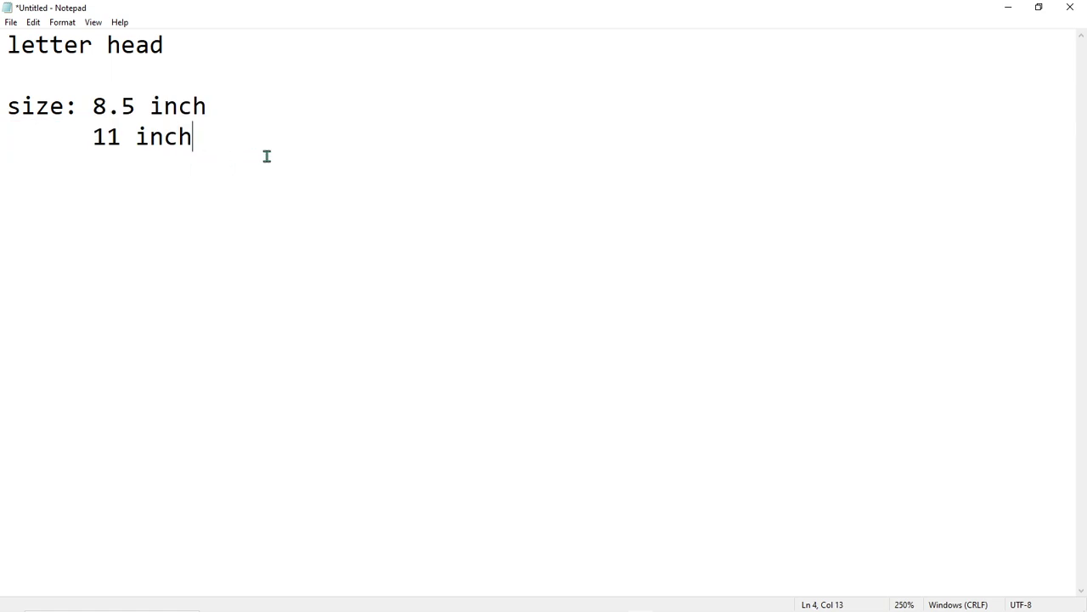
click(1008, 8)
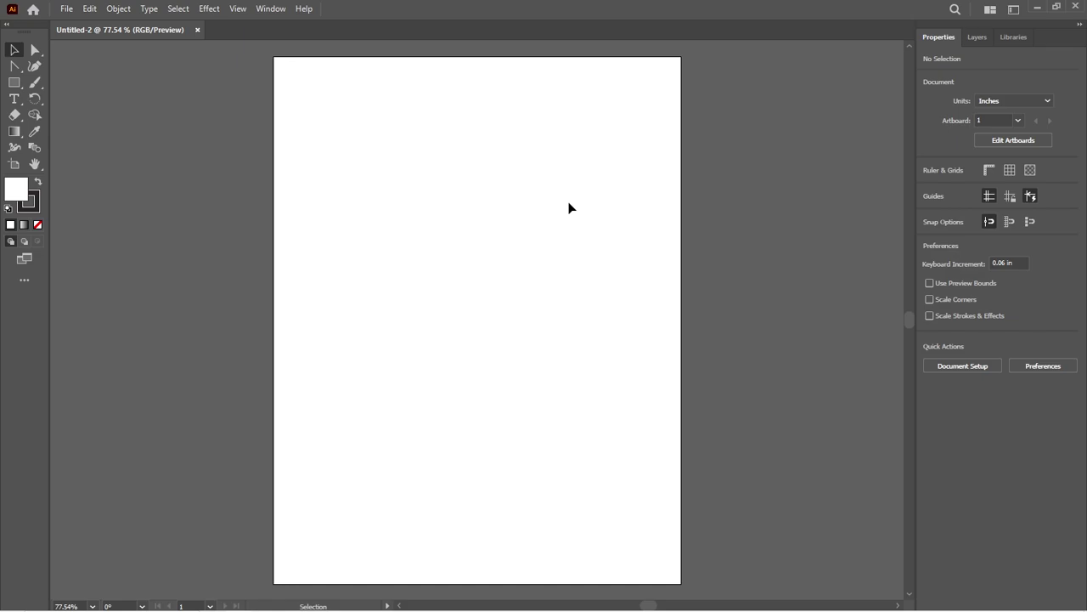
- Draw a large rectangle across the top of the page, extending past the right edge
scroll(448, 186, up, 3)
scroll(446, 182, up, 1)
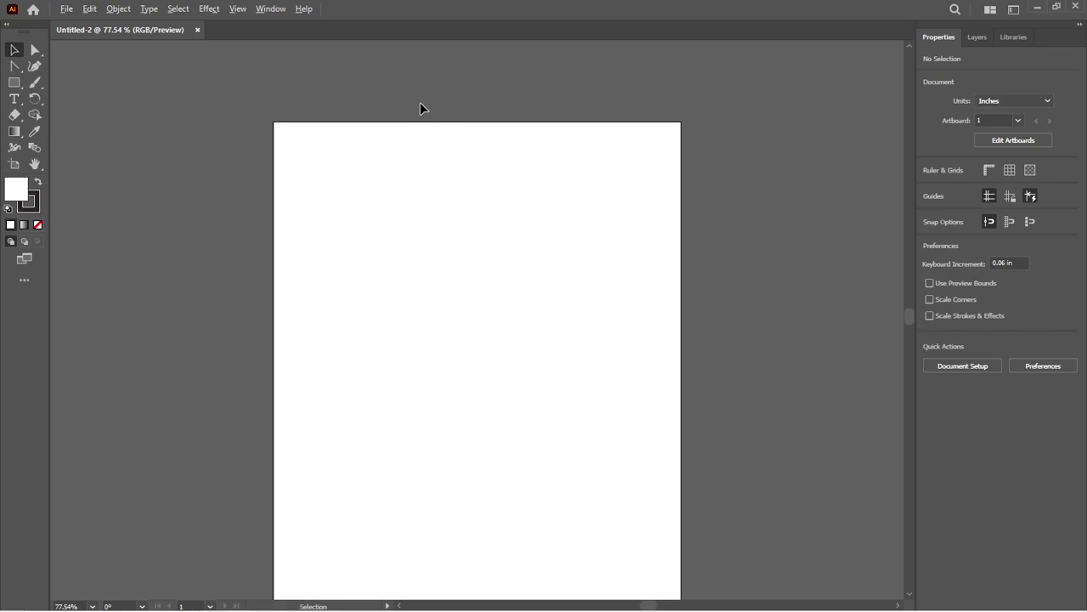
click(13, 82)
scroll(195, 143, down, 2)
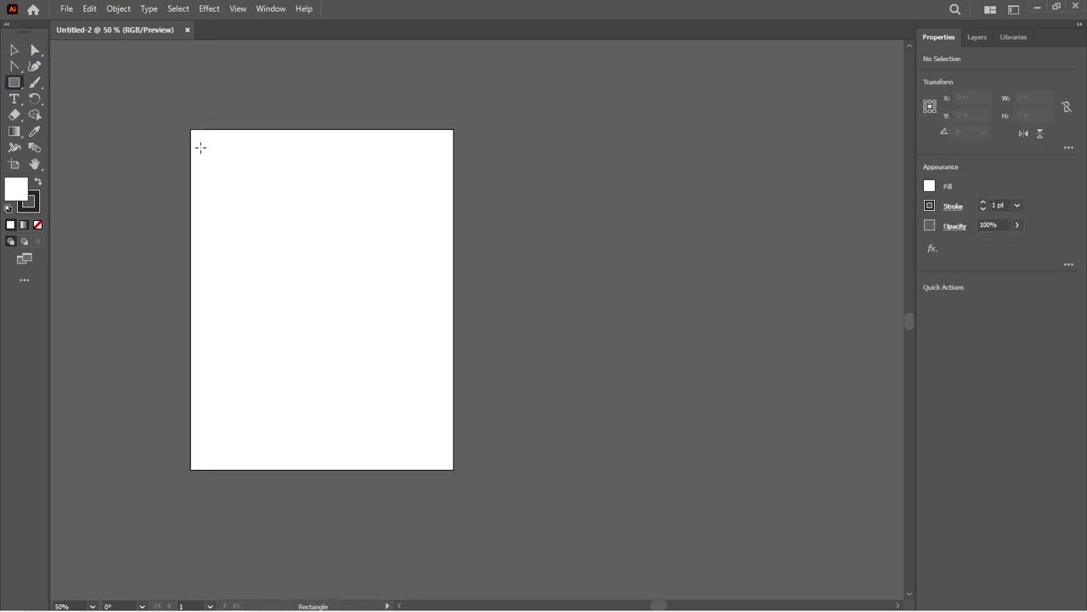
drag(201, 148, 539, 346)
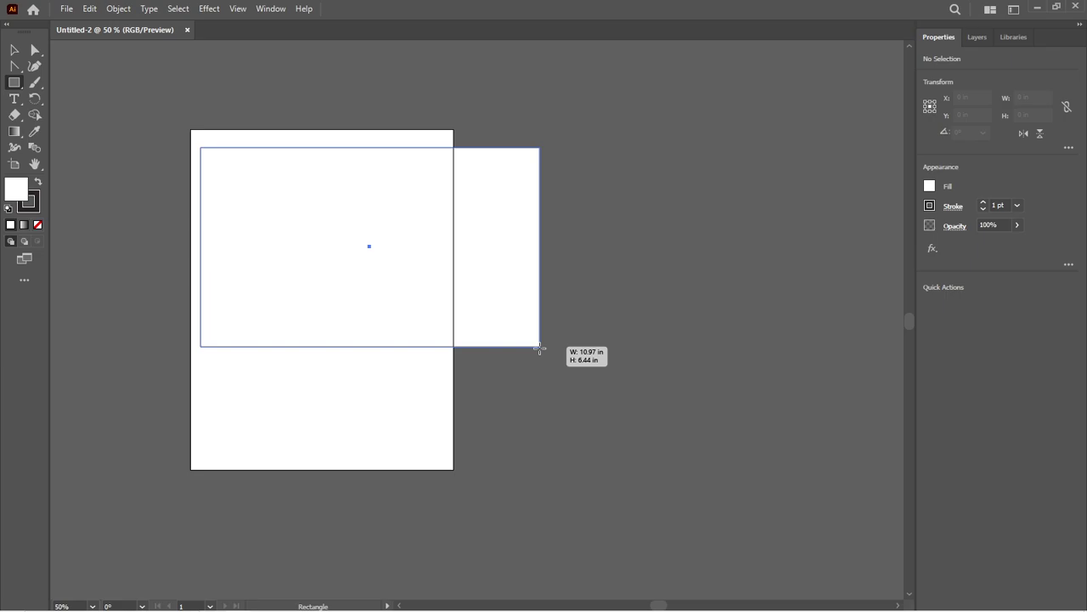
drag(540, 347, 542, 357)
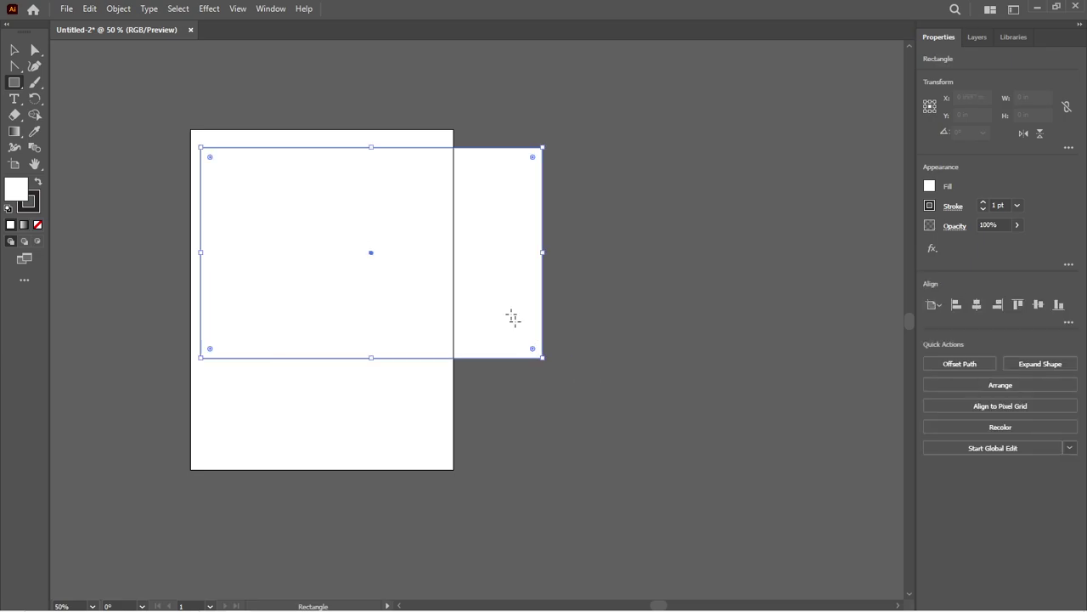
scroll(401, 157, up, 1)
- Fill the rectangle with red #DD0000
click(13, 51)
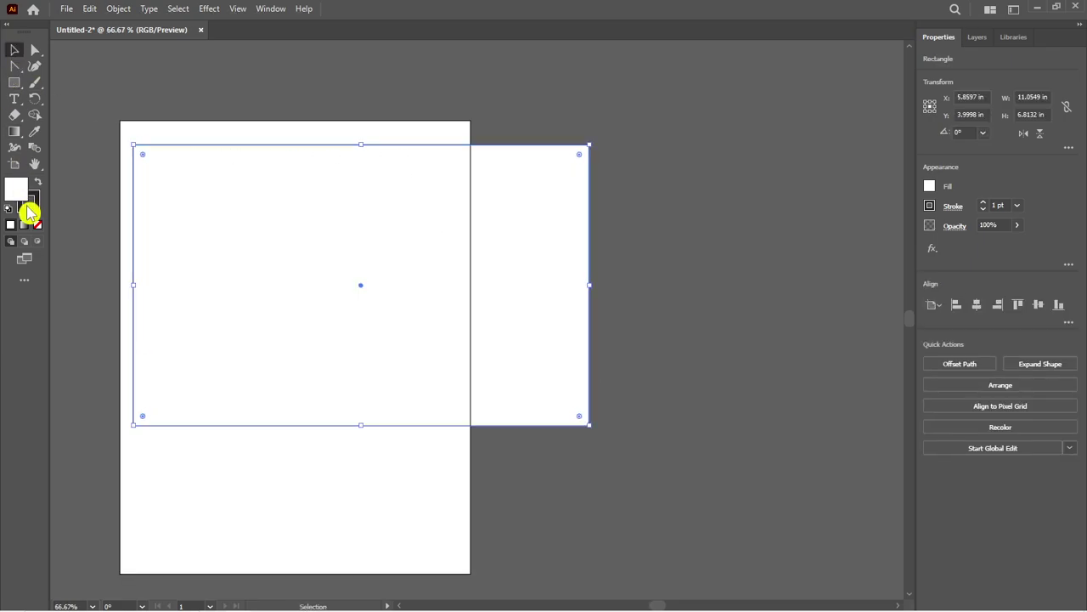
double_click(15, 188)
text(DD0000)
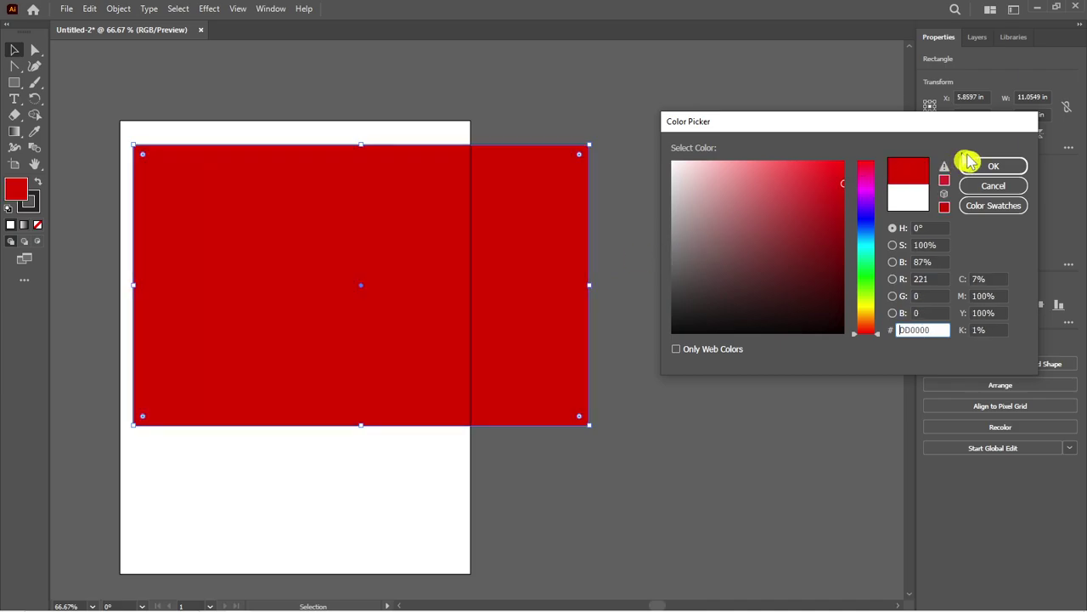
click(971, 164)
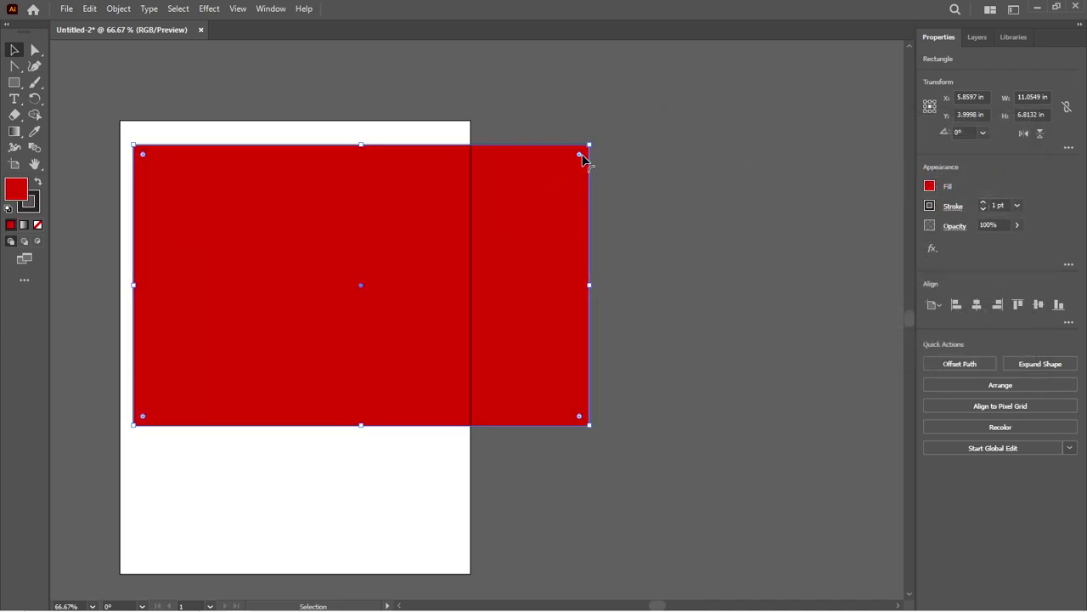
- Round the rectangle's corners to 1 in with the corner widget
scroll(597, 139, up, 2)
scroll(583, 156, down, 2)
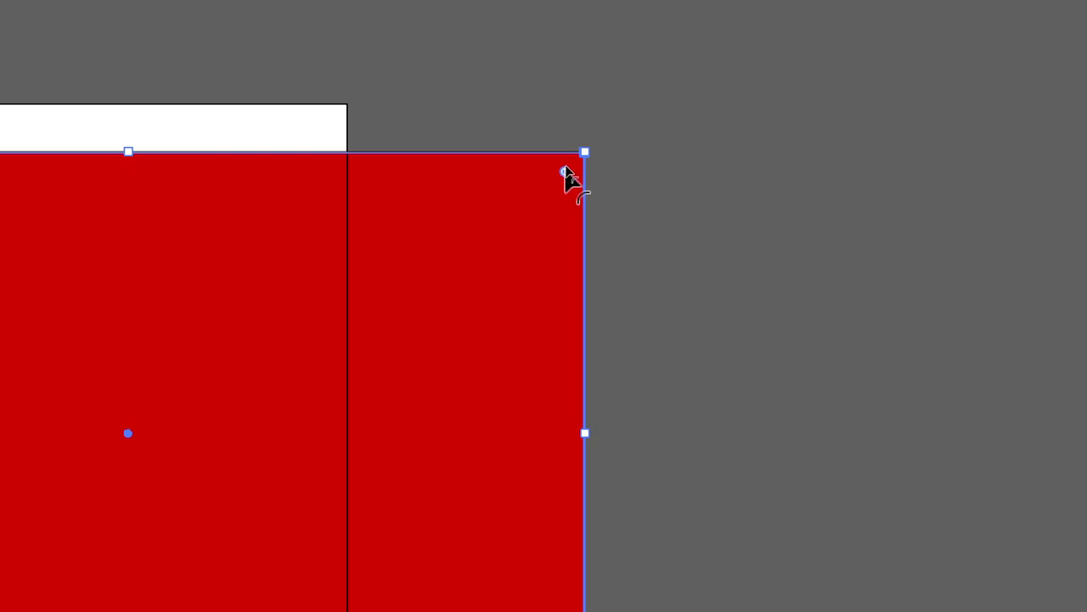
mouse_move(566, 172)
mouse_down()
mouse_move(531, 529)
mouse_move(539, 275)
mouse_move(541, 283)
mouse_up()
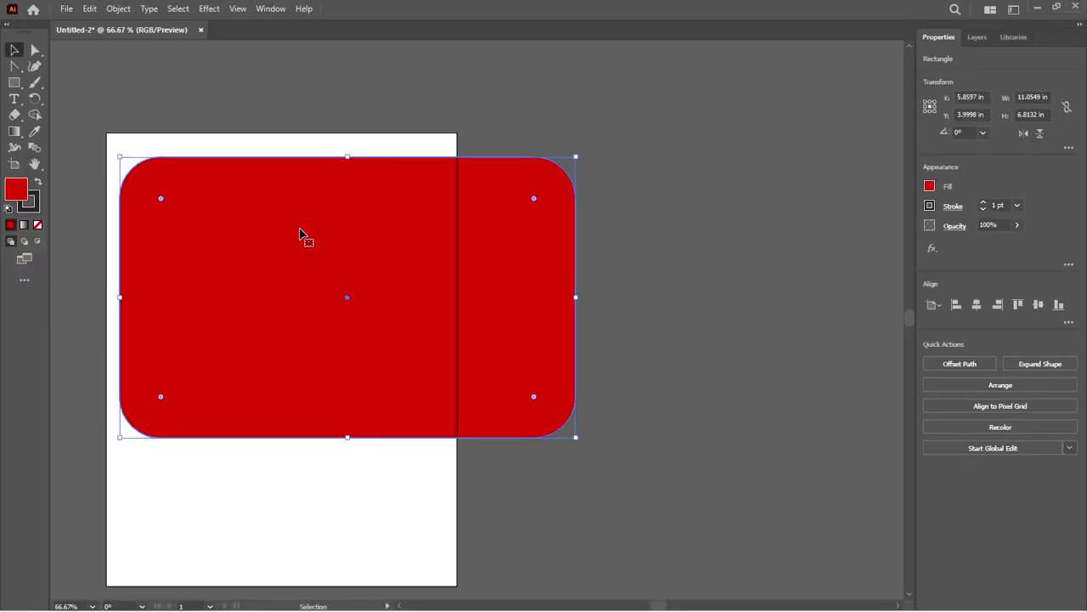
- Move the red rectangle up-left and tilt it counter-clockwise toward the top-left corner
mouse_move(299, 234)
mouse_down()
mouse_move(284, 149)
mouse_move(303, 189)
mouse_up()
scroll(249, 180, down, 2)
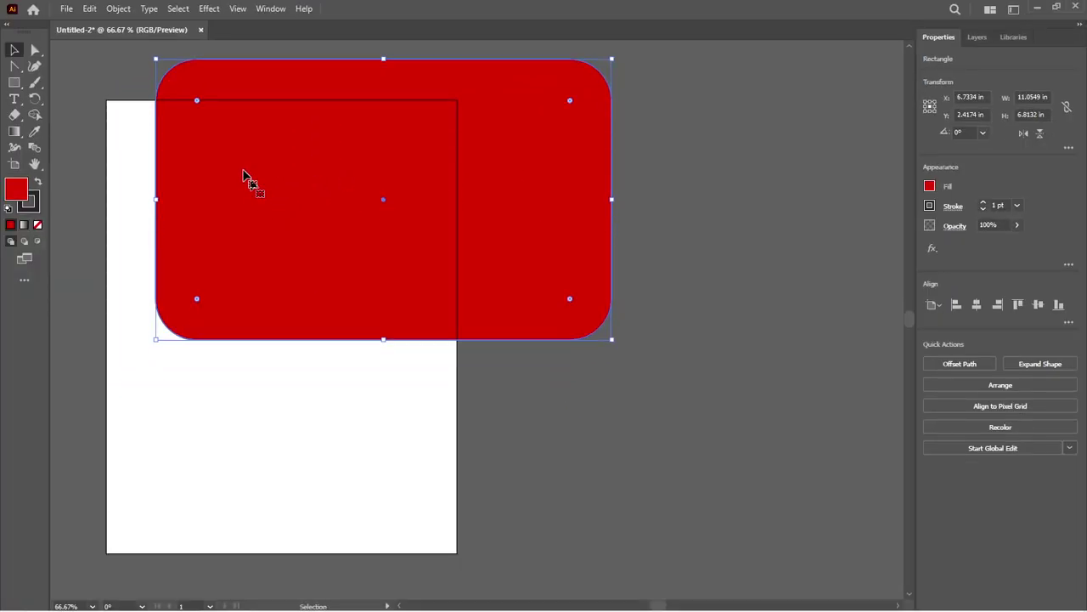
scroll(351, 309, down, 1)
scroll(315, 225, up, 1)
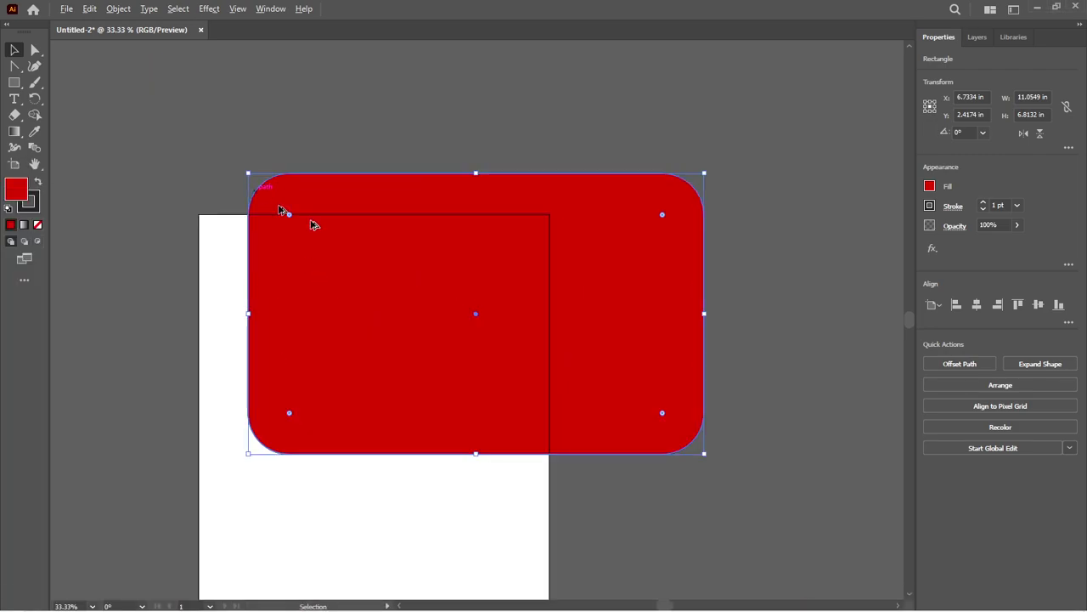
drag(443, 283, 393, 215)
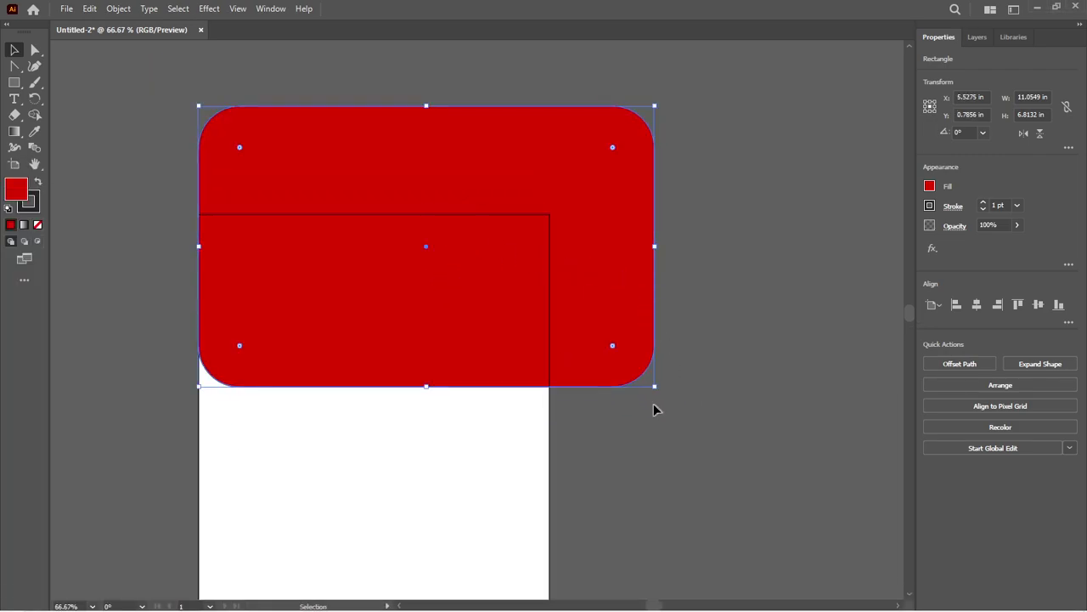
mouse_move(660, 394)
mouse_down()
mouse_move(679, 350)
mouse_move(643, 364)
mouse_up()
mouse_move(573, 296)
mouse_down()
mouse_move(529, 192)
mouse_move(556, 209)
mouse_up()
scroll(473, 384, down, 1)
scroll(396, 73, up, 1)
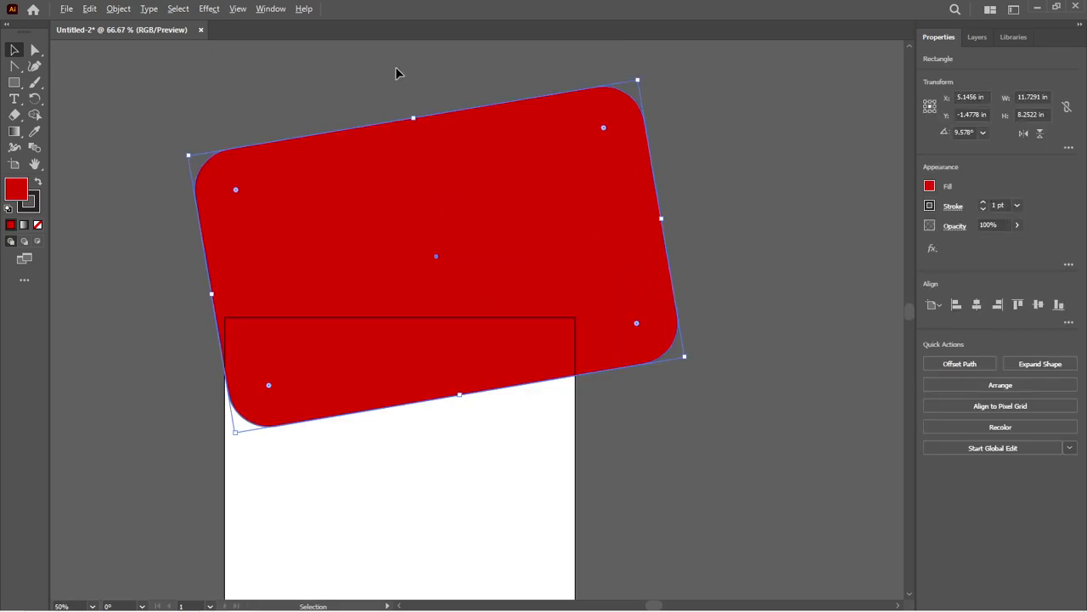
scroll(428, 79, up, 1)
scroll(488, 144, down, 1)
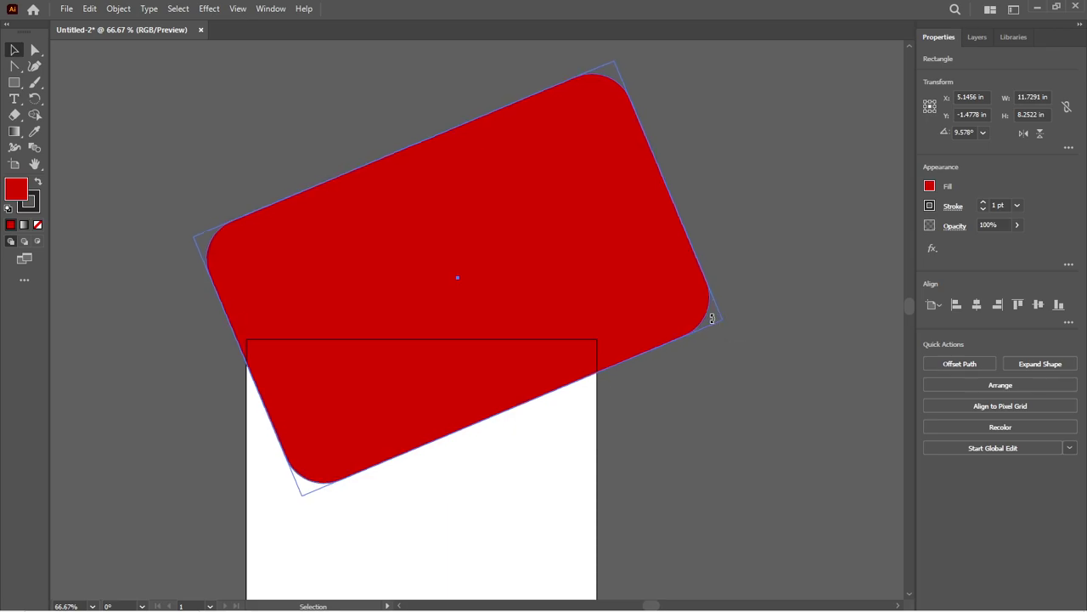
drag(712, 385, 718, 335)
mouse_move(590, 343)
mouse_down()
mouse_move(552, 311)
mouse_move(552, 329)
mouse_up()
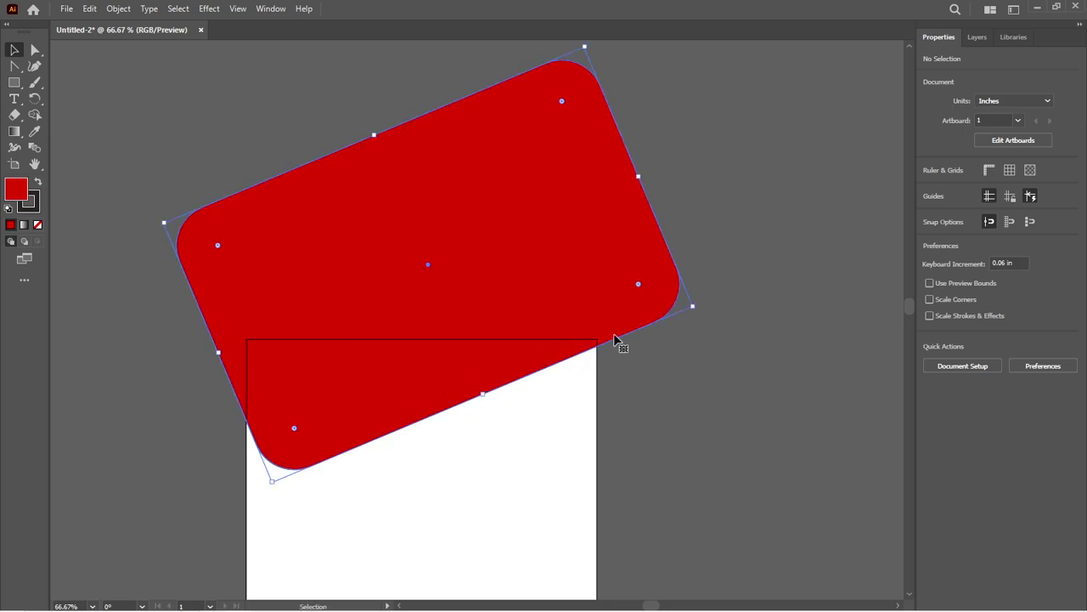
- Rotate the red rectangle to about 25° and fine-tune its position
click(697, 319)
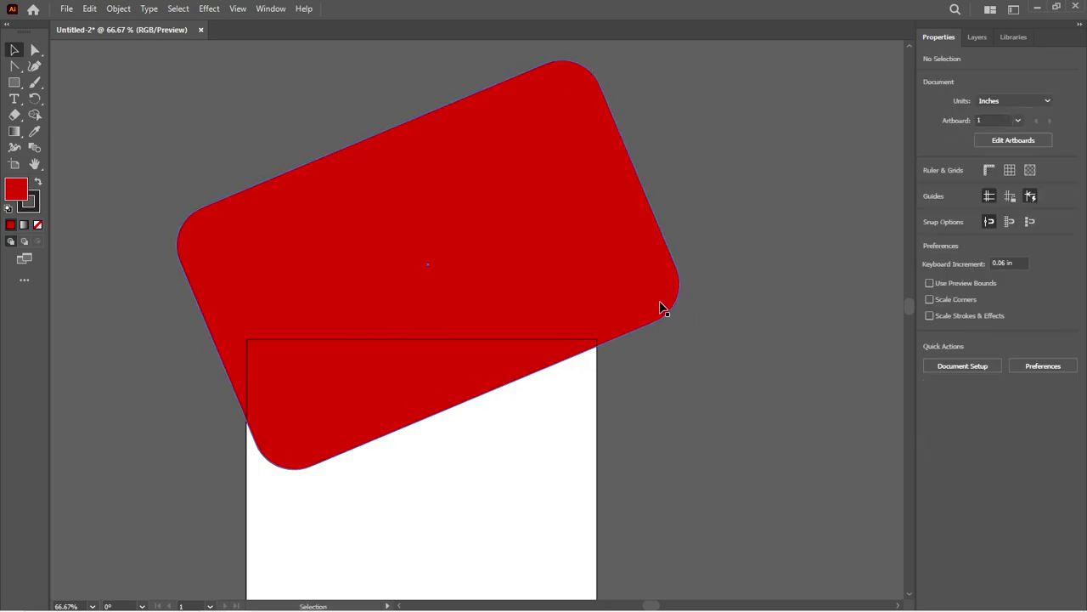
click(660, 306)
drag(696, 308, 702, 291)
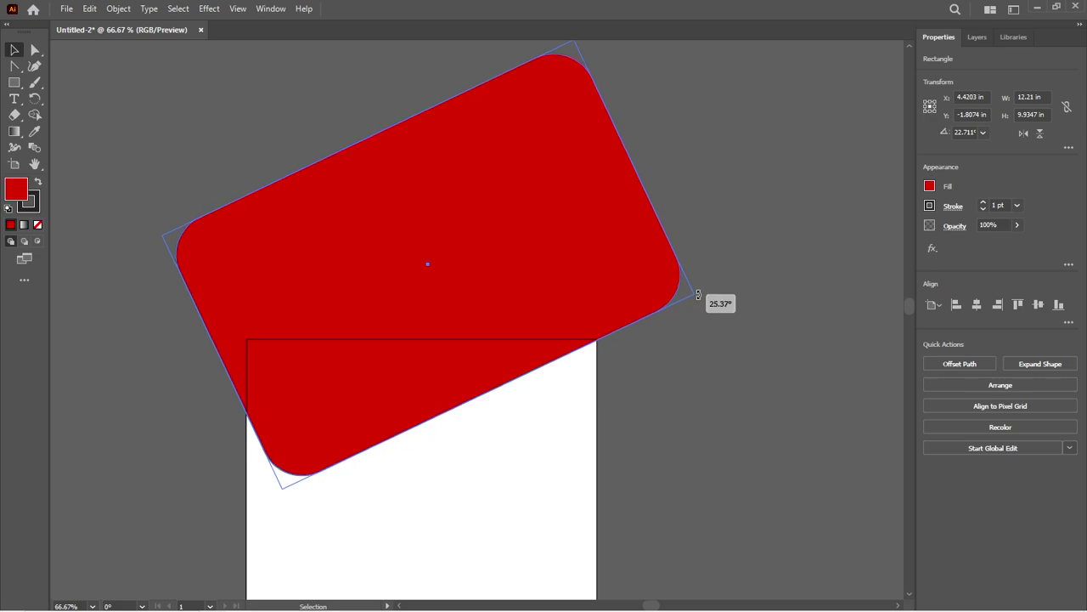
click(706, 314)
mouse_move(501, 308)
mouse_down()
mouse_move(497, 291)
mouse_move(491, 311)
mouse_up()
click(685, 316)
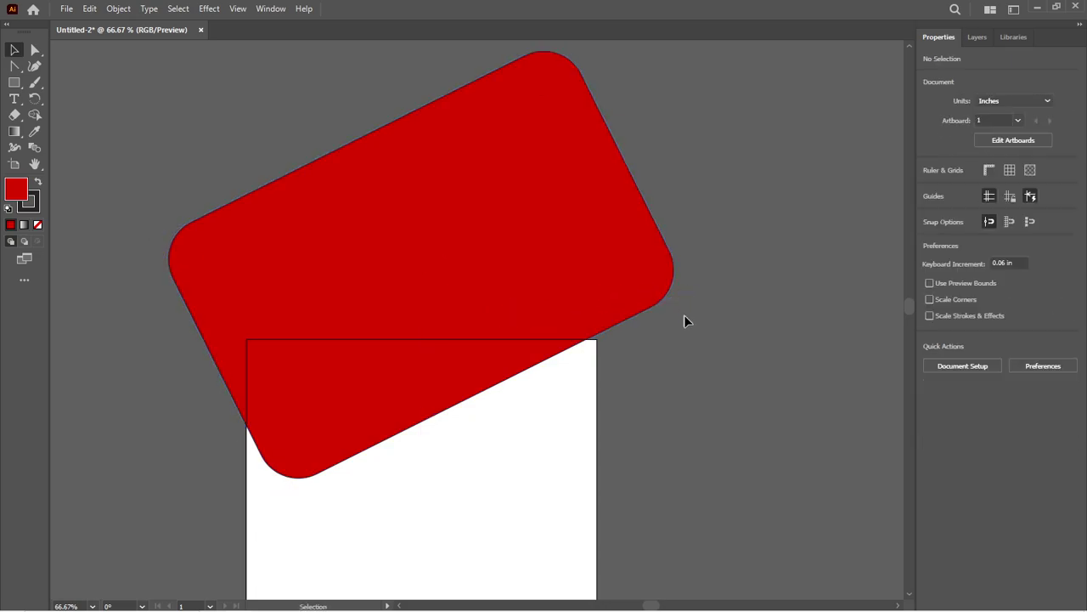
- Zoom out and scroll to review the whole page
key(ctrl+minus)
scroll(466, 309, up, 1)
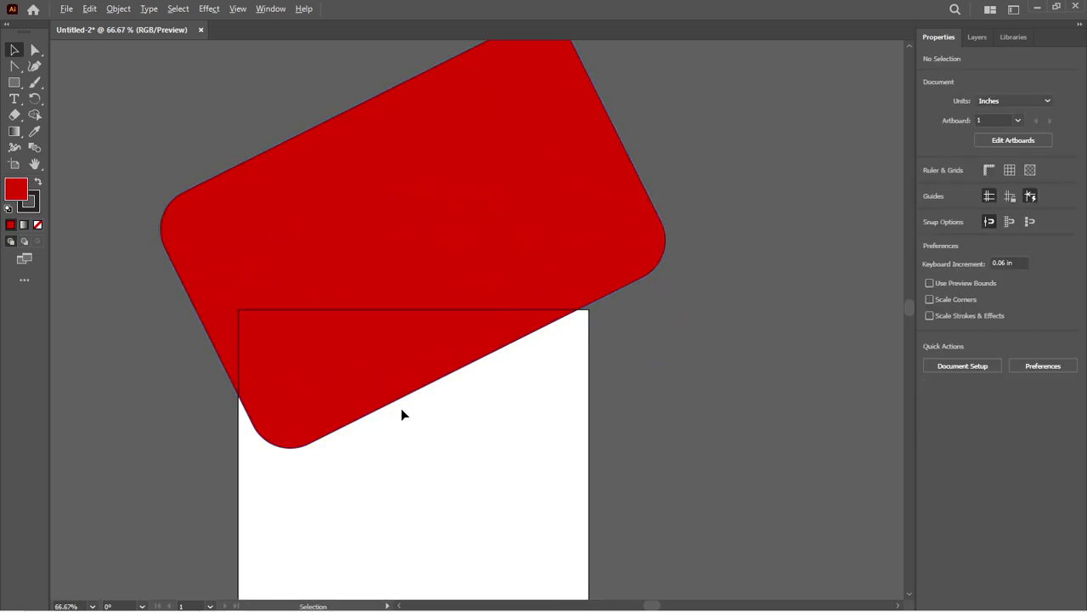
scroll(360, 318, down, 1)
scroll(373, 284, down, 1)
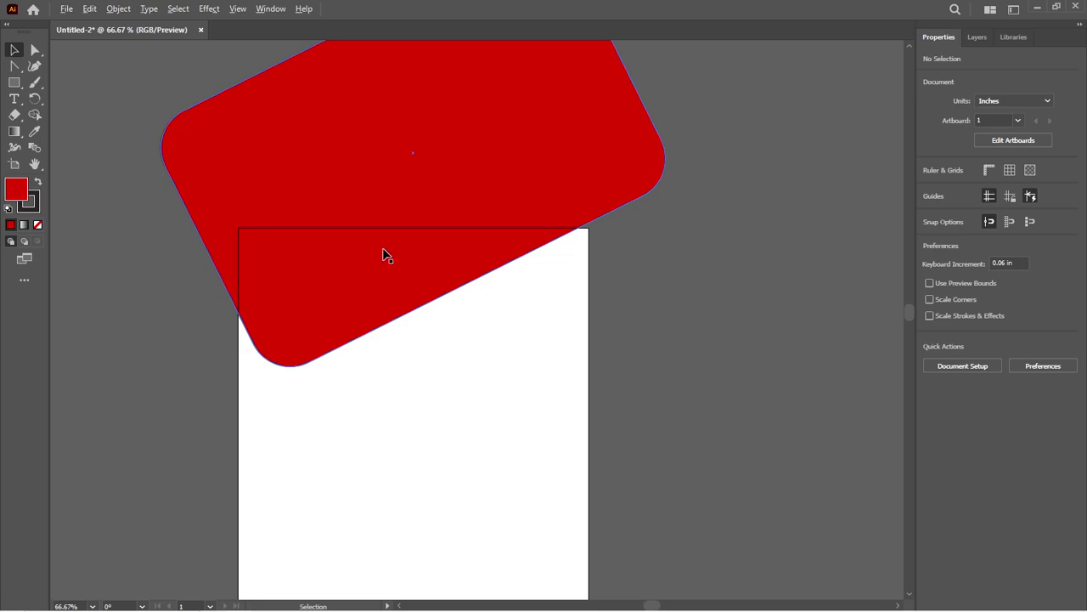
scroll(384, 259, down, 2)
scroll(384, 340, up, 1)
scroll(304, 303, up, 2)
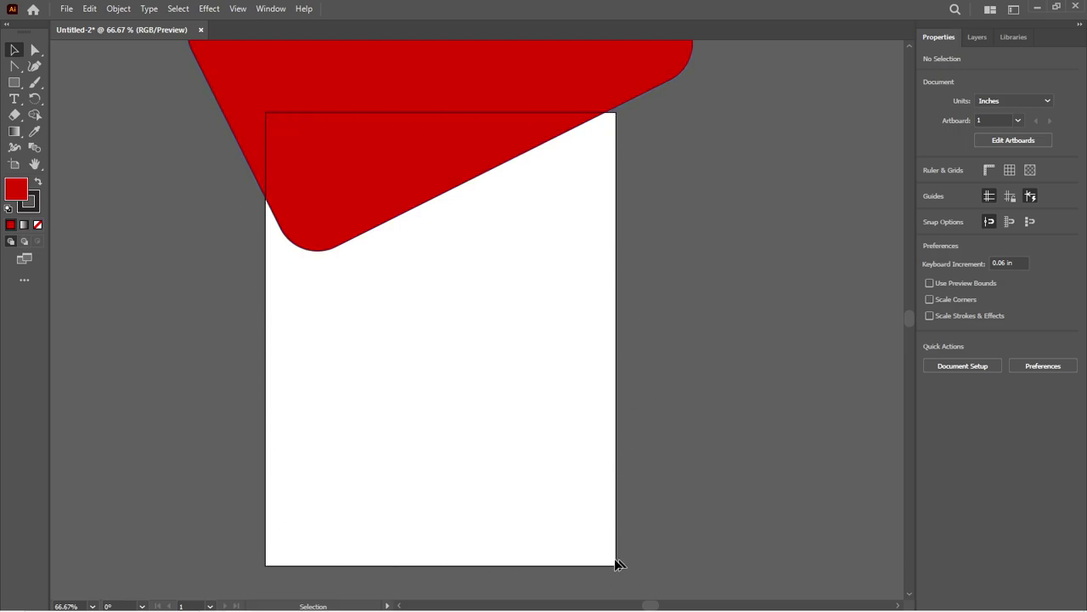
scroll(371, 129, up, 2)
scroll(371, 129, up, 2)
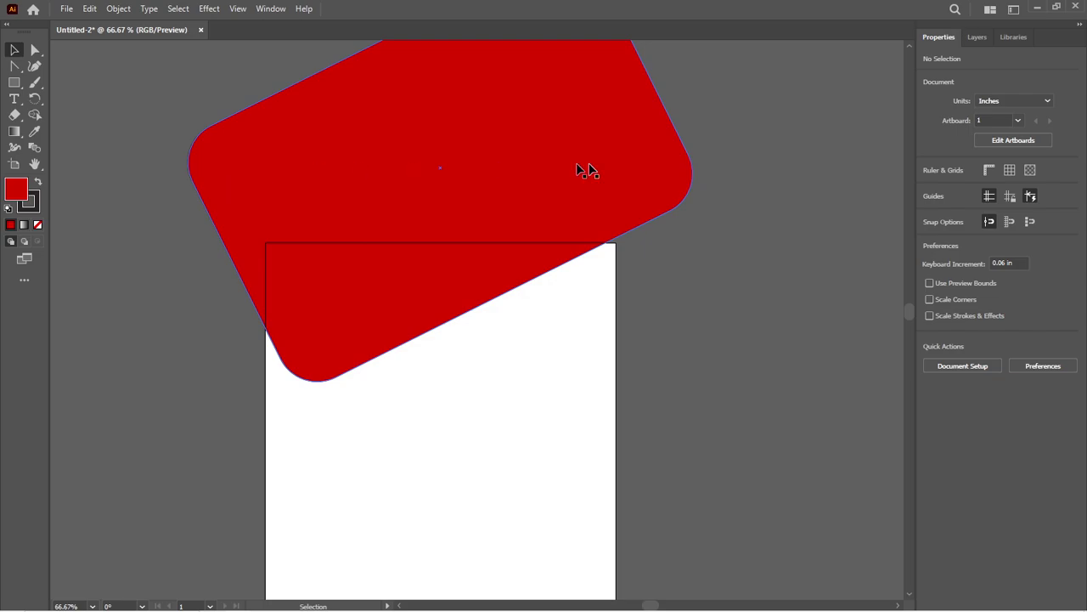
scroll(340, 162, down, 3)
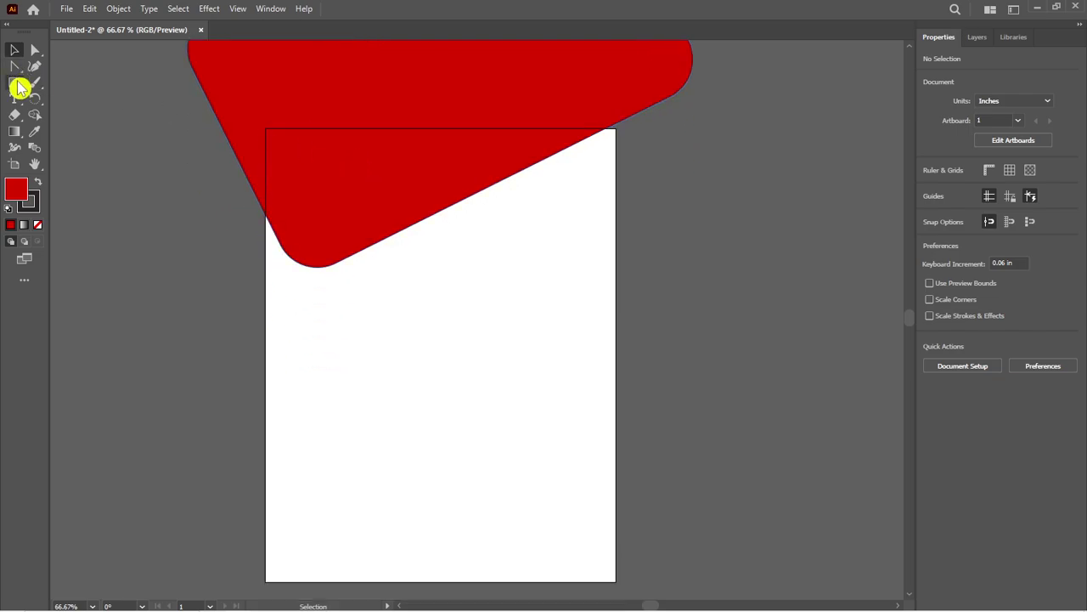
- Draw a new rectangle and size it to the page, 11 in high
click(17, 84)
drag(94, 109, 327, 394)
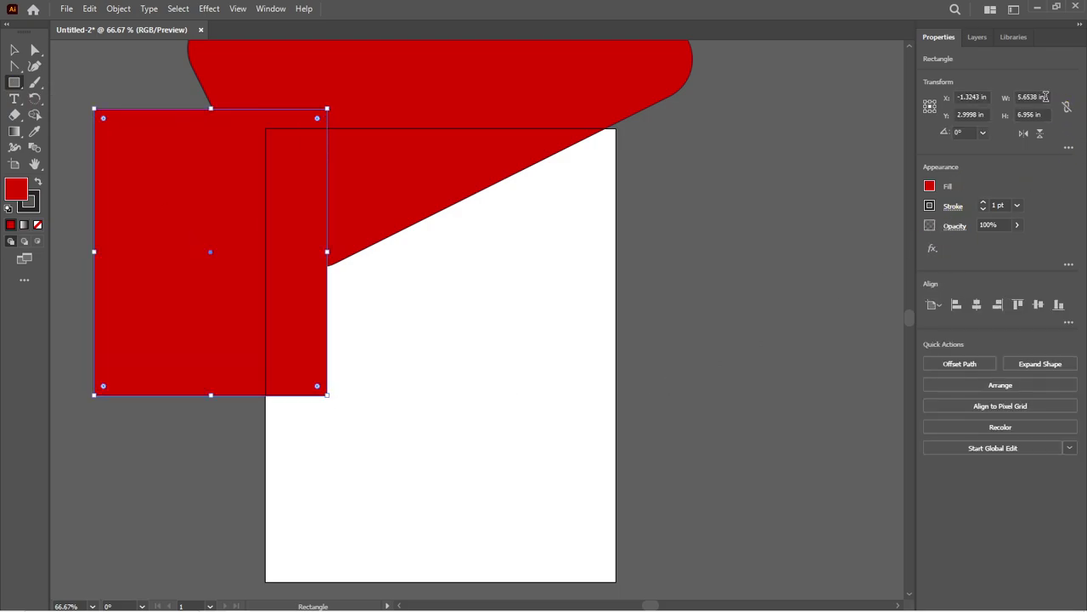
click(1041, 97)
text(8.5)
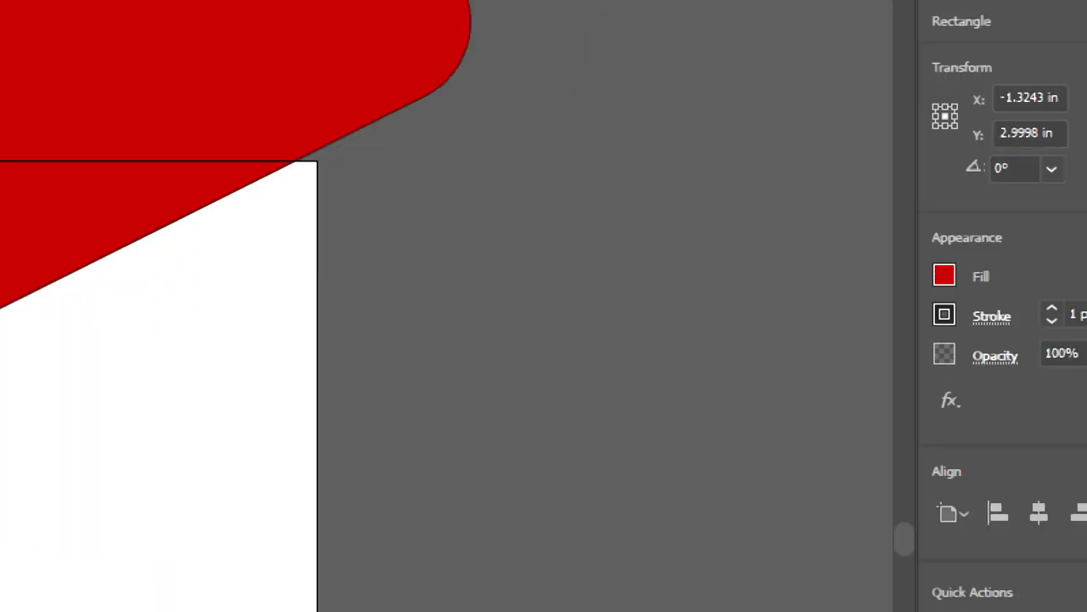
key(Tab)
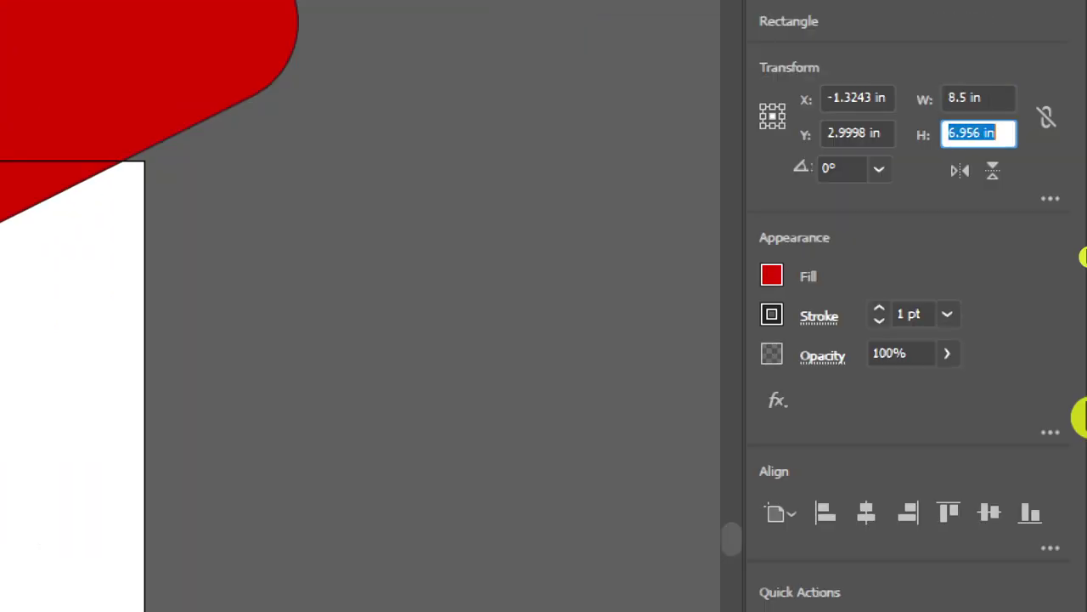
text(11)
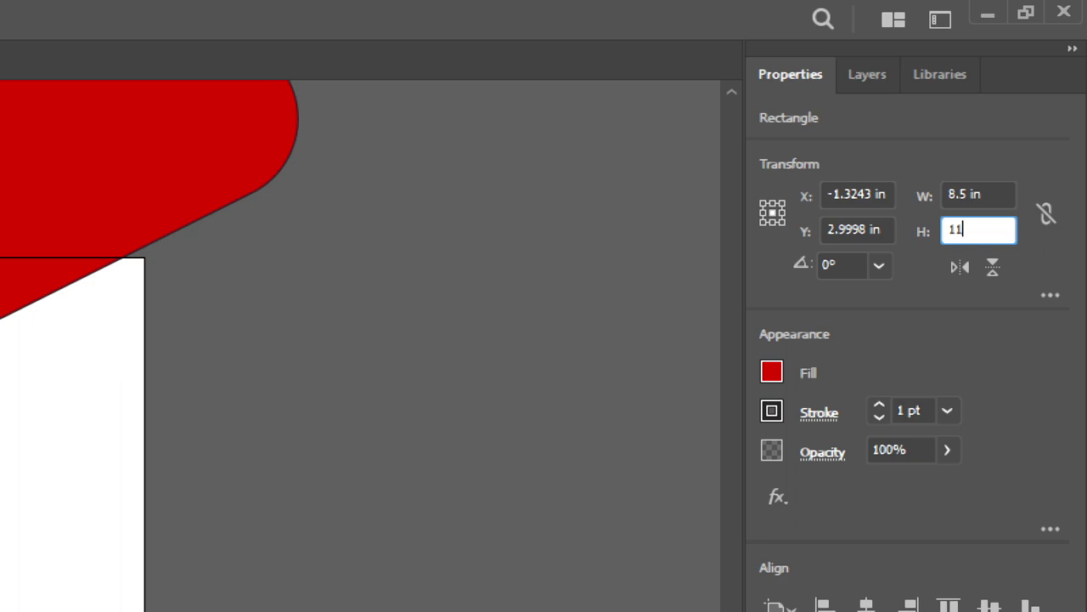
key(Return)
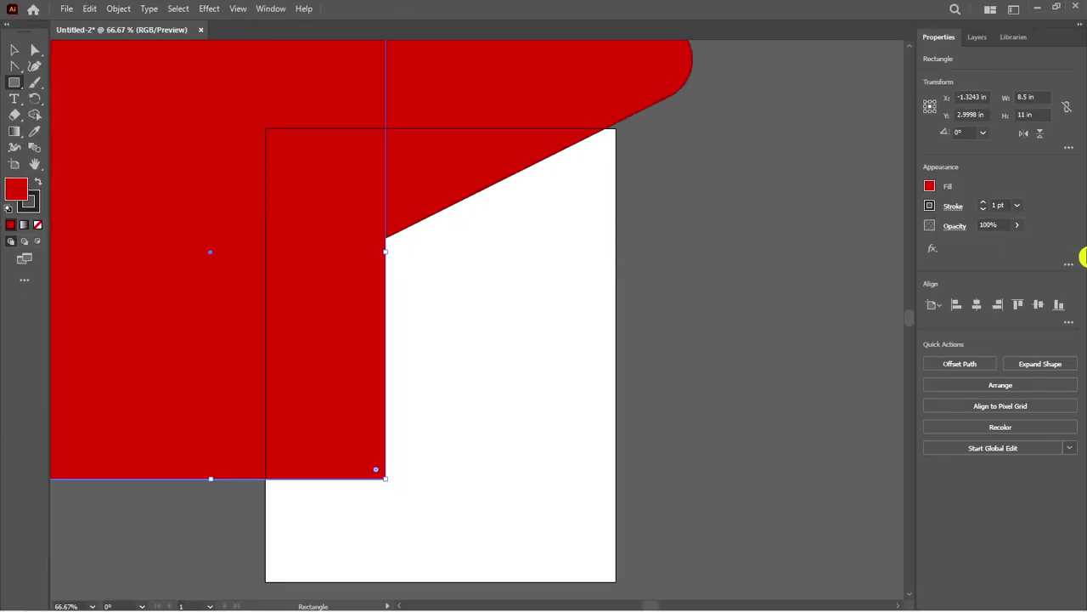
- Move the rectangle over the page and fill it dark maroon #331111
click(15, 49)
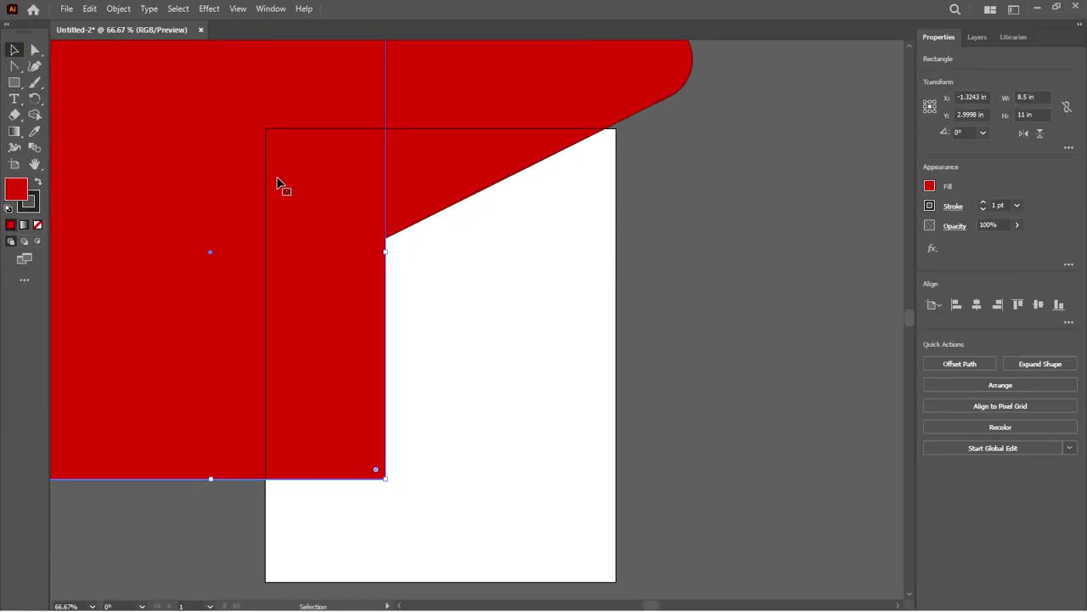
drag(331, 196, 627, 303)
double_click(23, 196)
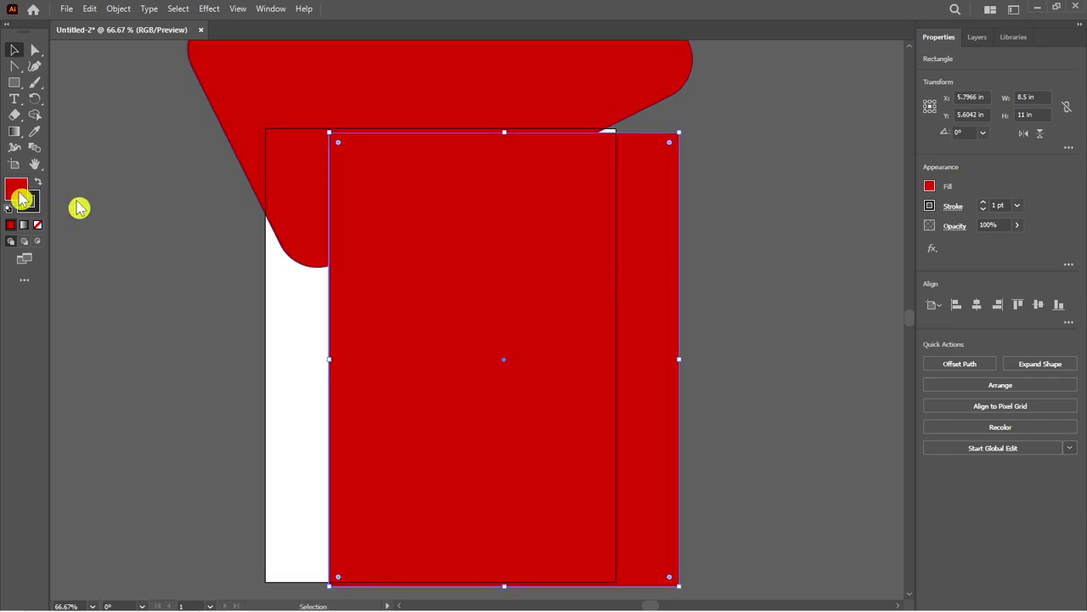
mouse_move(680, 179)
mouse_down()
mouse_move(636, 176)
mouse_move(788, 298)
mouse_up()
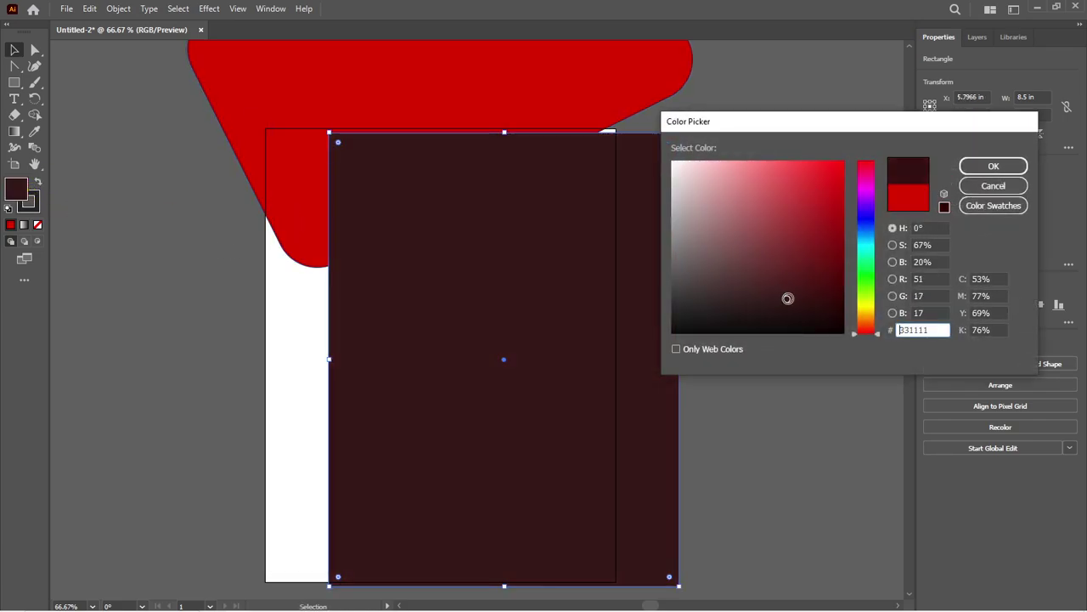
click(991, 167)
- Align the maroon rectangle to the page's top edge and centre it horizontally
click(1024, 304)
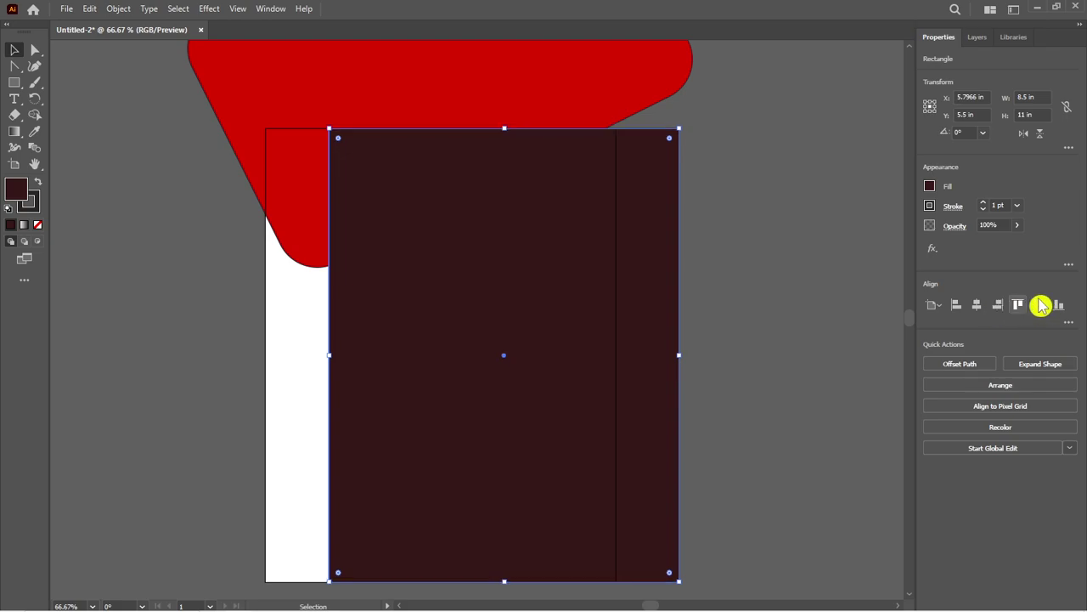
click(979, 306)
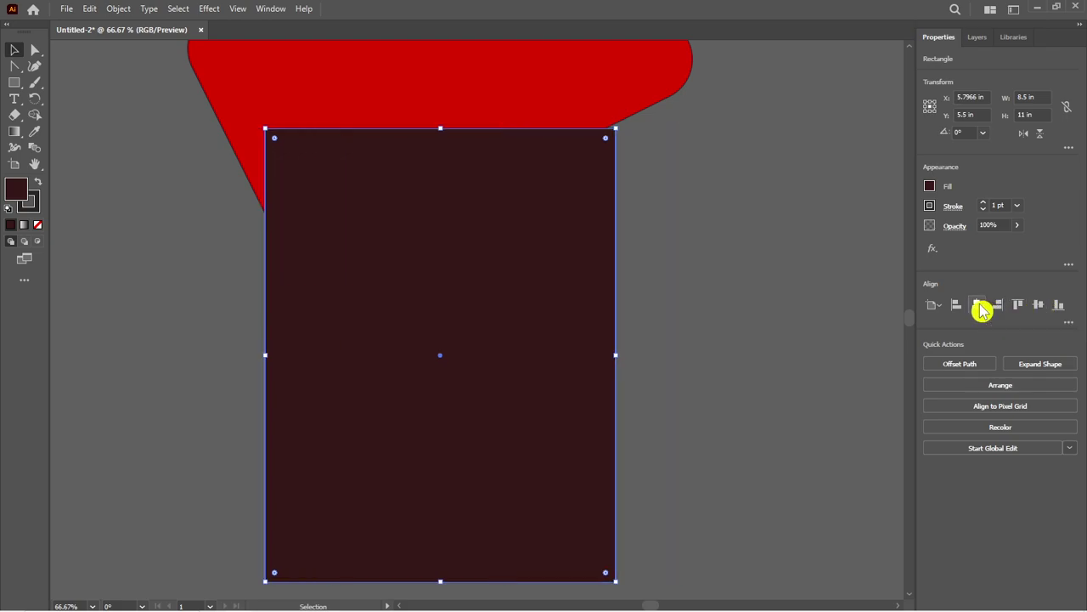
drag(512, 79, 508, 75)
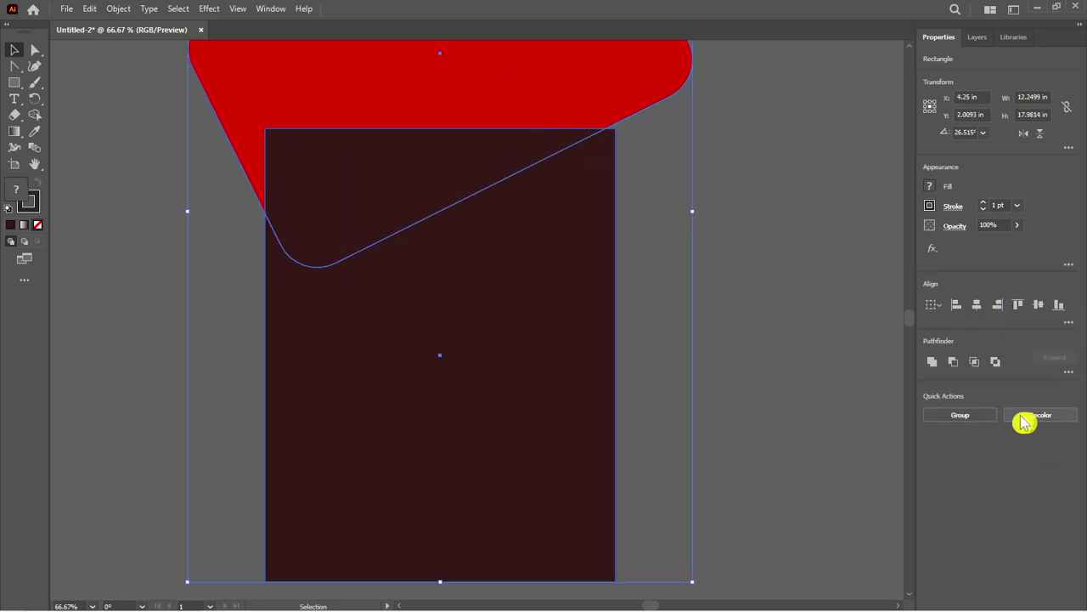
- Clip the red shape to the page rectangle and Alt-drag a copy down and right
right_click(453, 169)
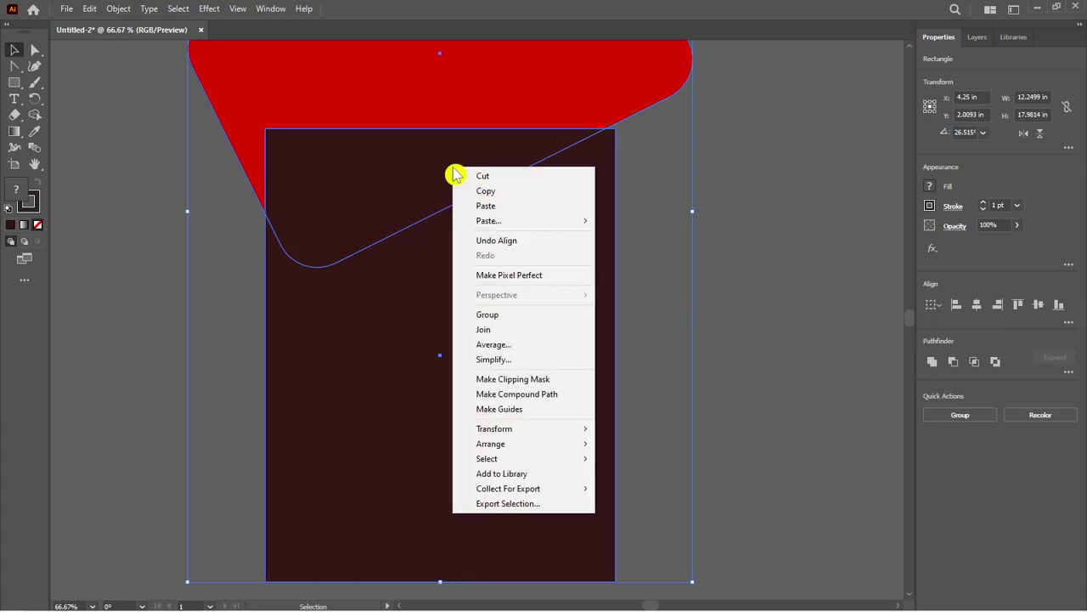
click(530, 379)
click(716, 224)
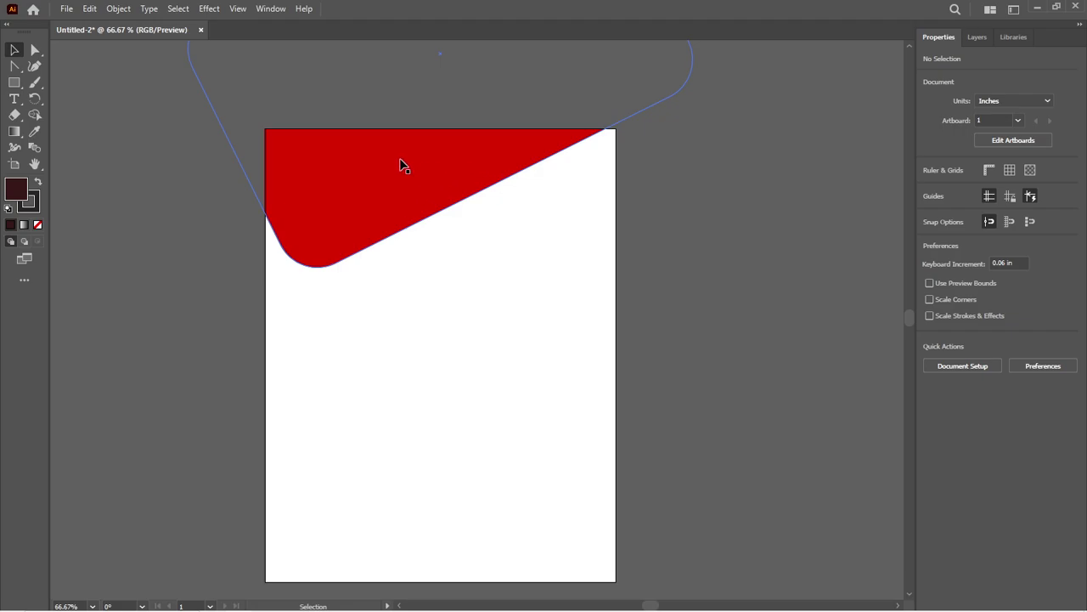
mouse_move(401, 162)
mouse_down()
mouse_move(505, 246)
mouse_move(511, 302)
mouse_up()
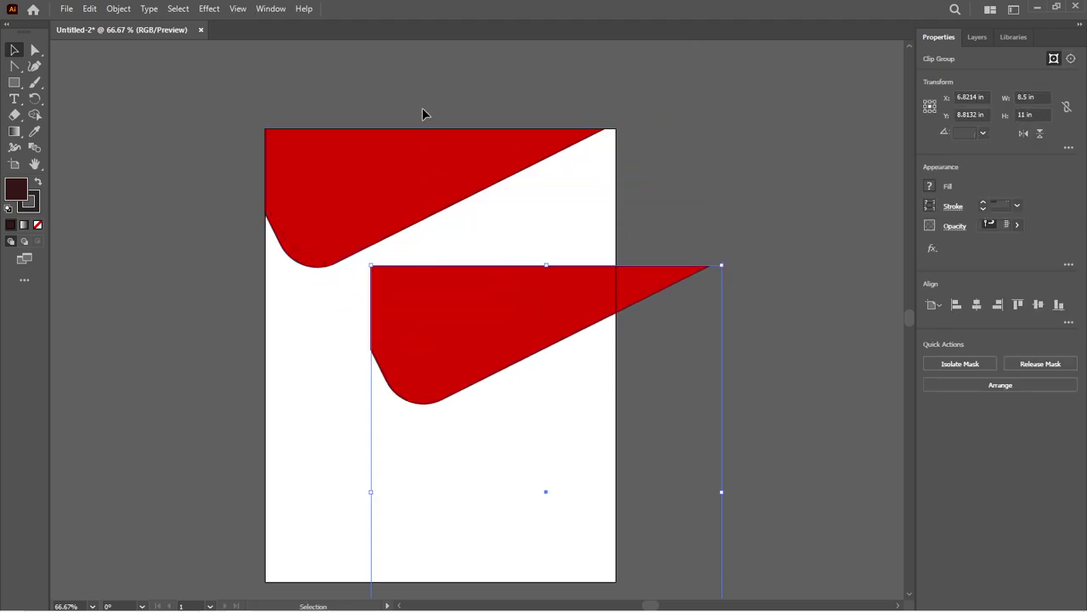
- Try recolouring the lower copy's fill, then undo the bright red result
key(ctrl+1)
scroll(345, 129, down, 1)
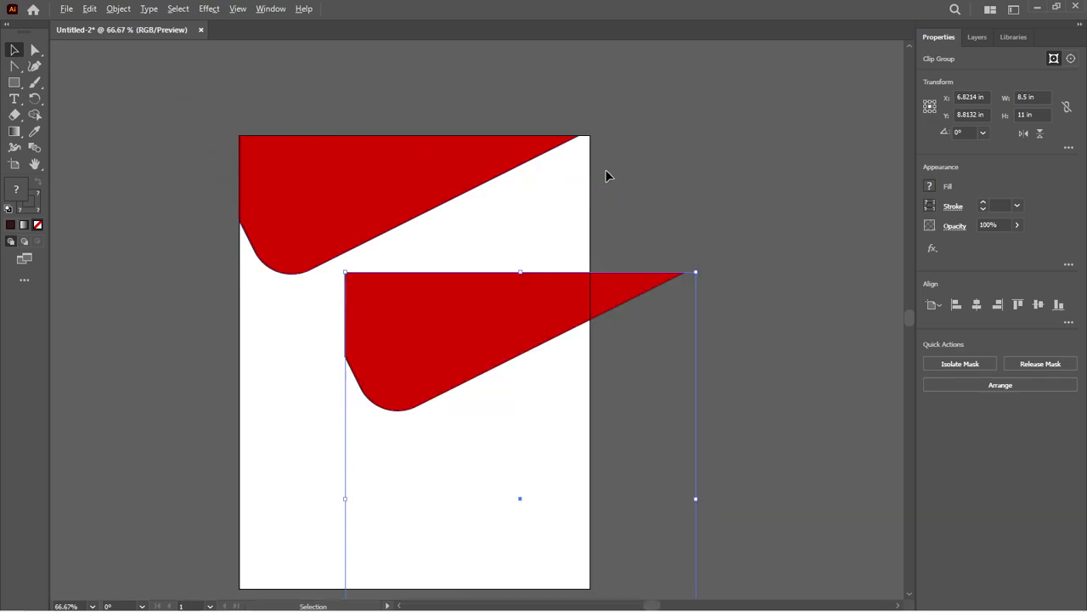
scroll(639, 136, up, 1)
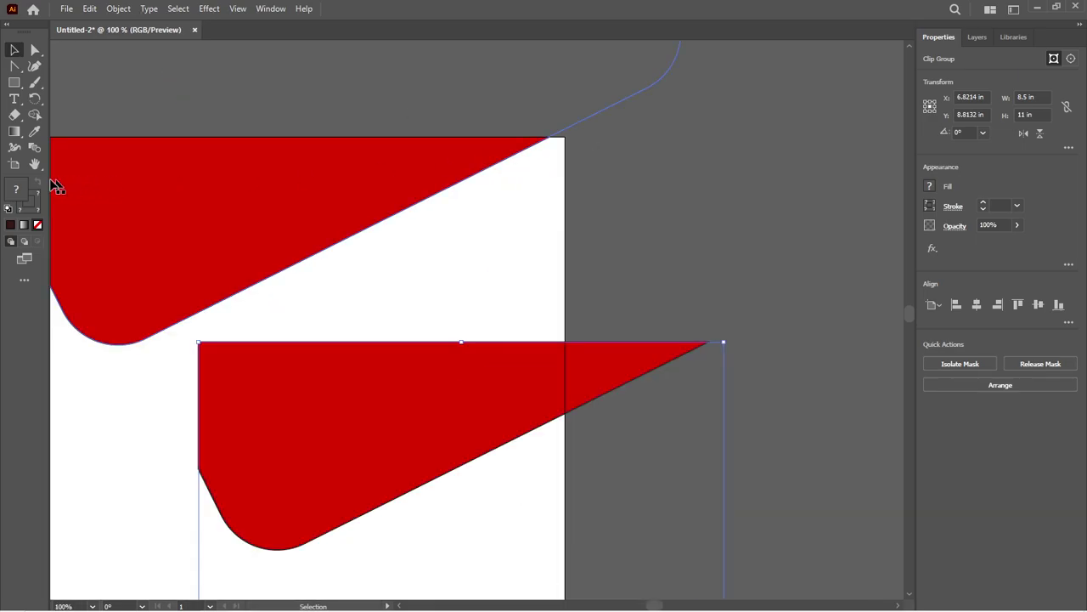
double_click(20, 190)
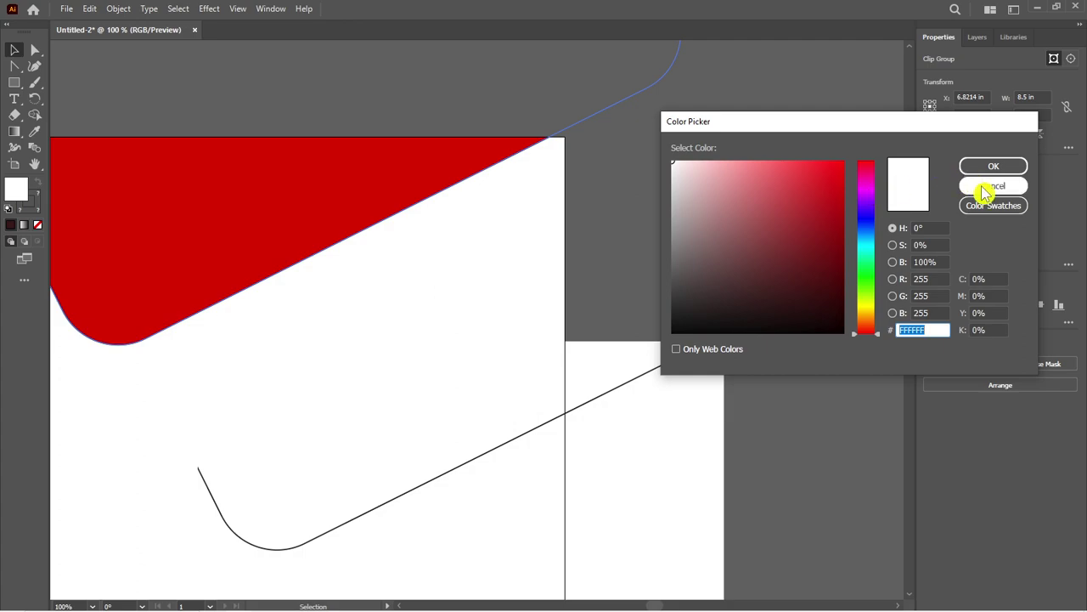
click(993, 185)
scroll(553, 167, down, 2)
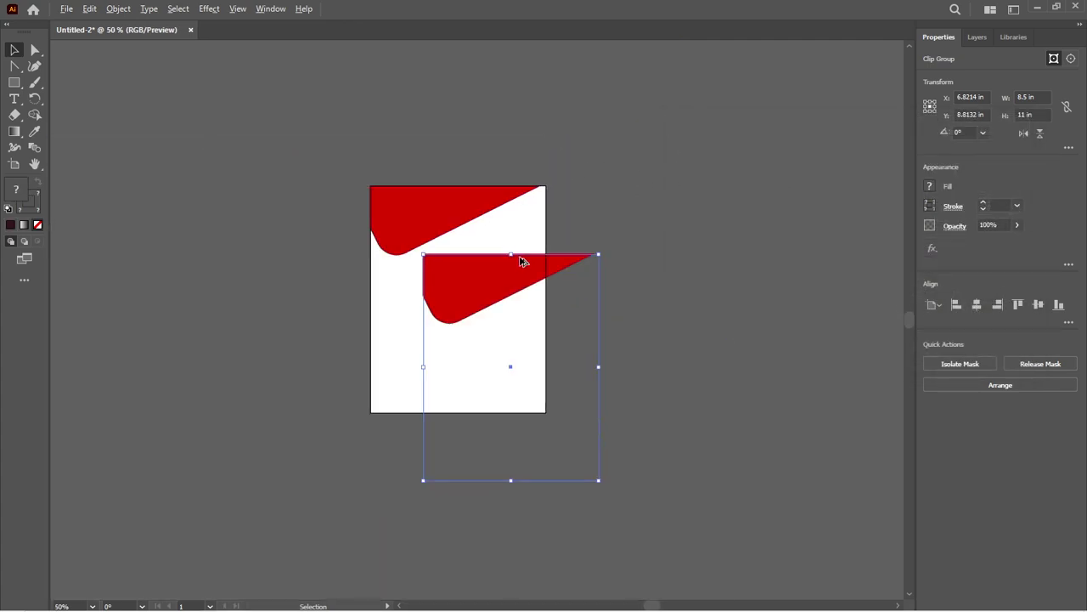
scroll(501, 226, up, 1)
double_click(20, 190)
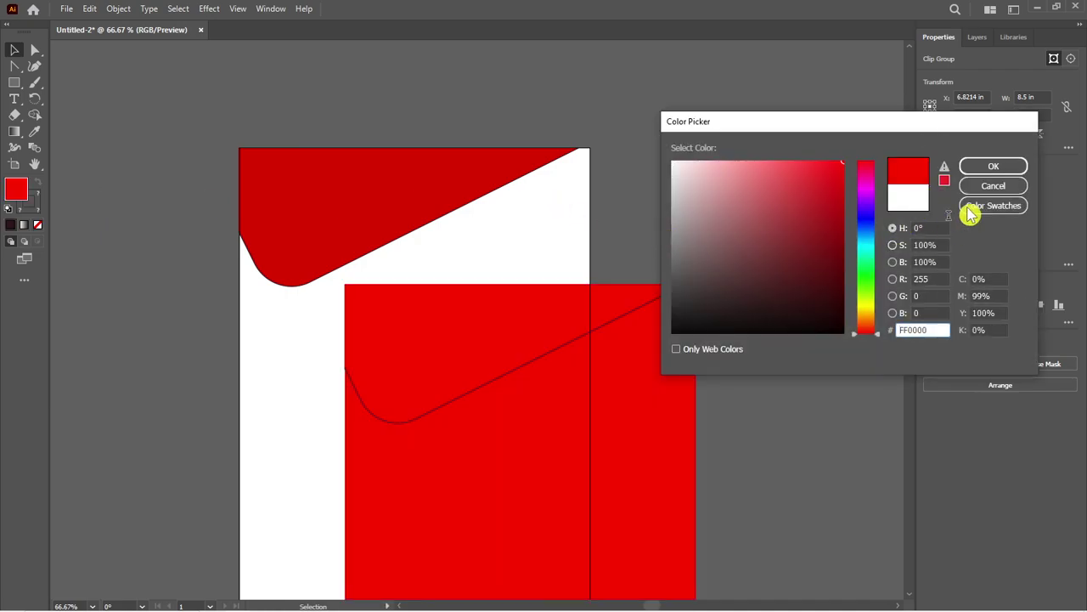
click(993, 166)
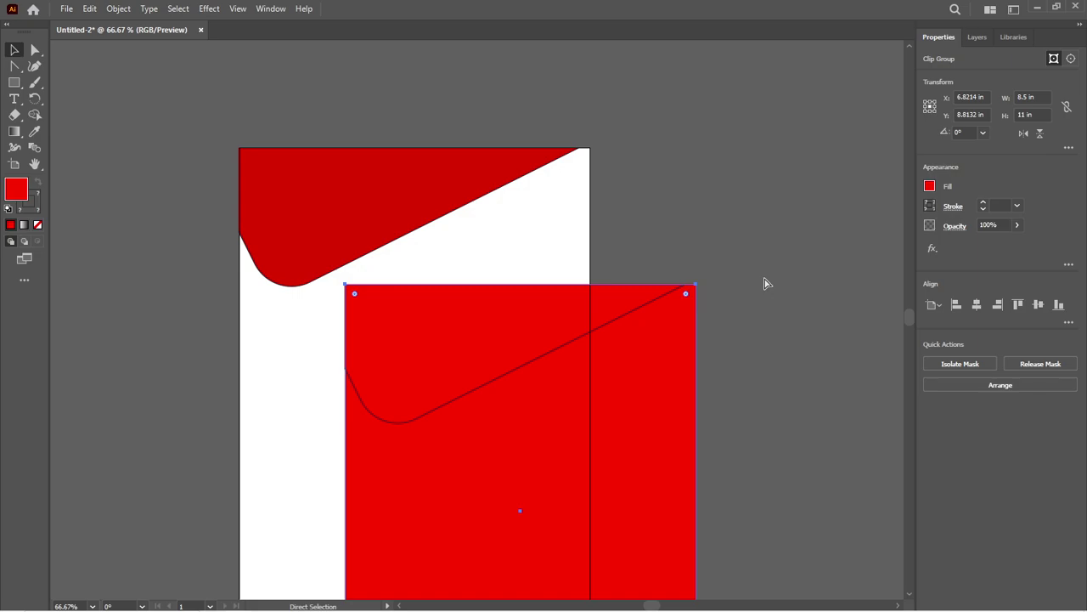
key(ctrl+z)
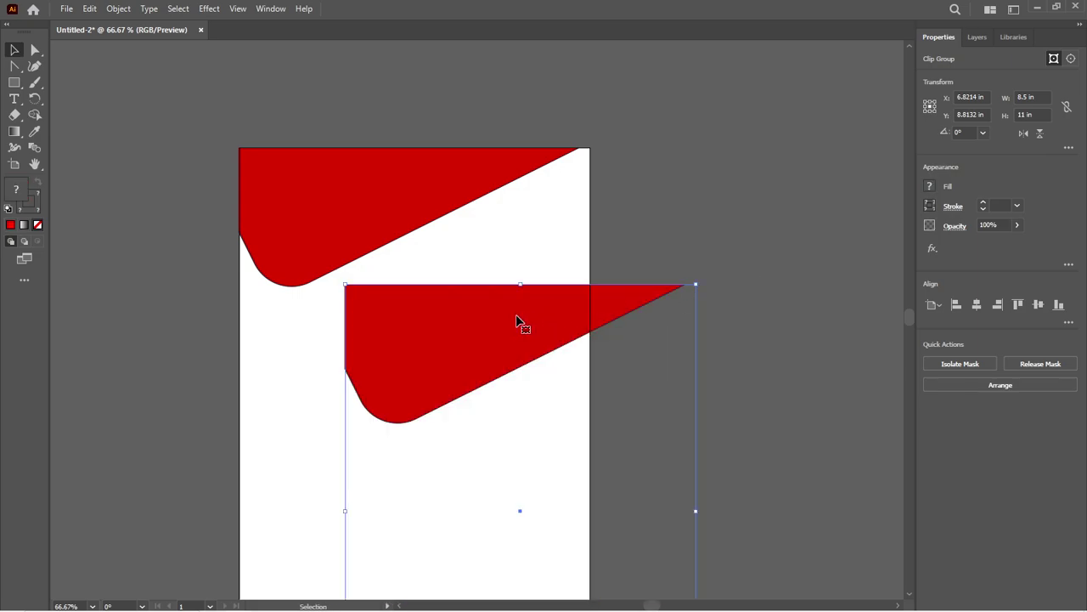
- Isolate the lower copy's mask and set its shape fill to 7F2020
double_click(518, 323)
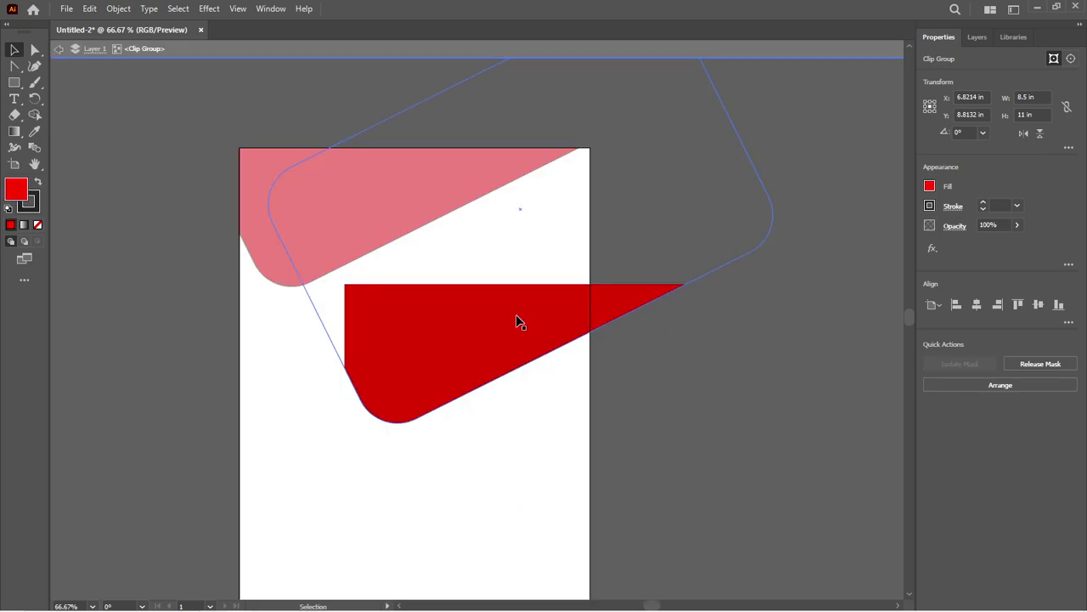
double_click(177, 173)
click(570, 325)
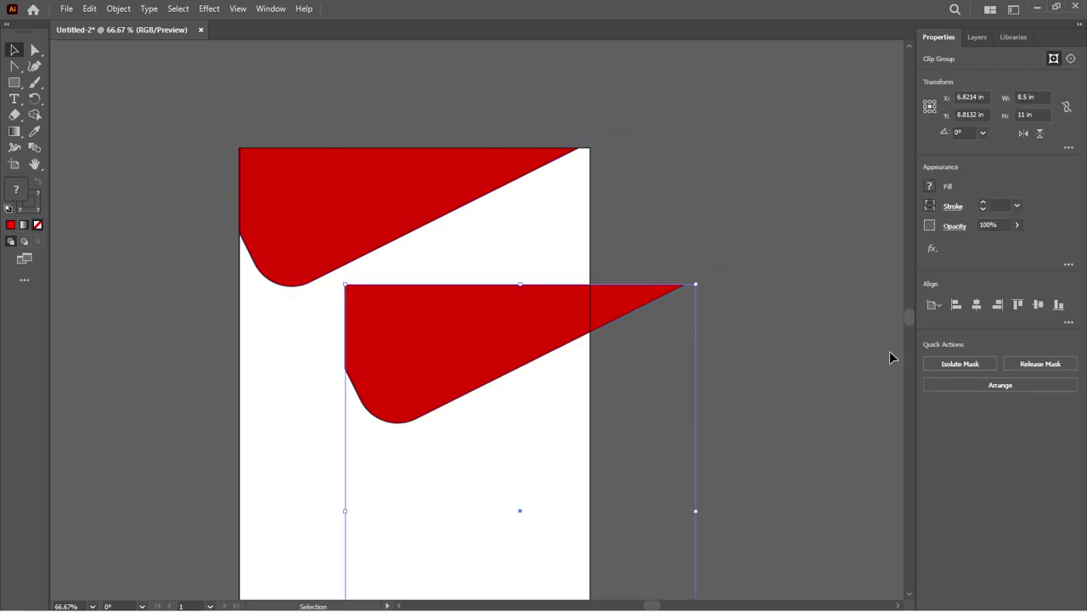
click(958, 365)
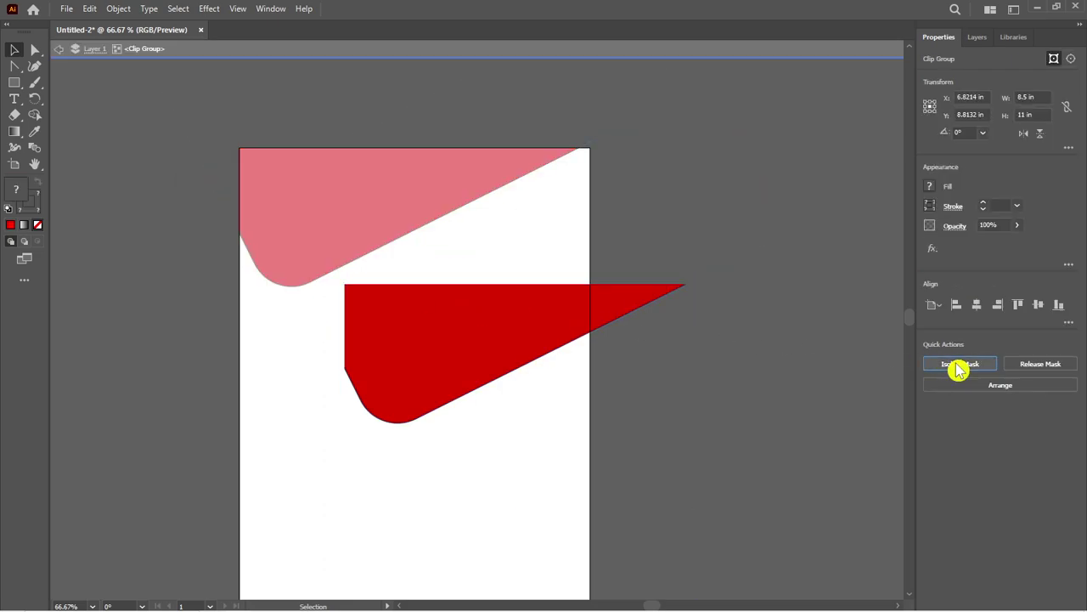
click(558, 349)
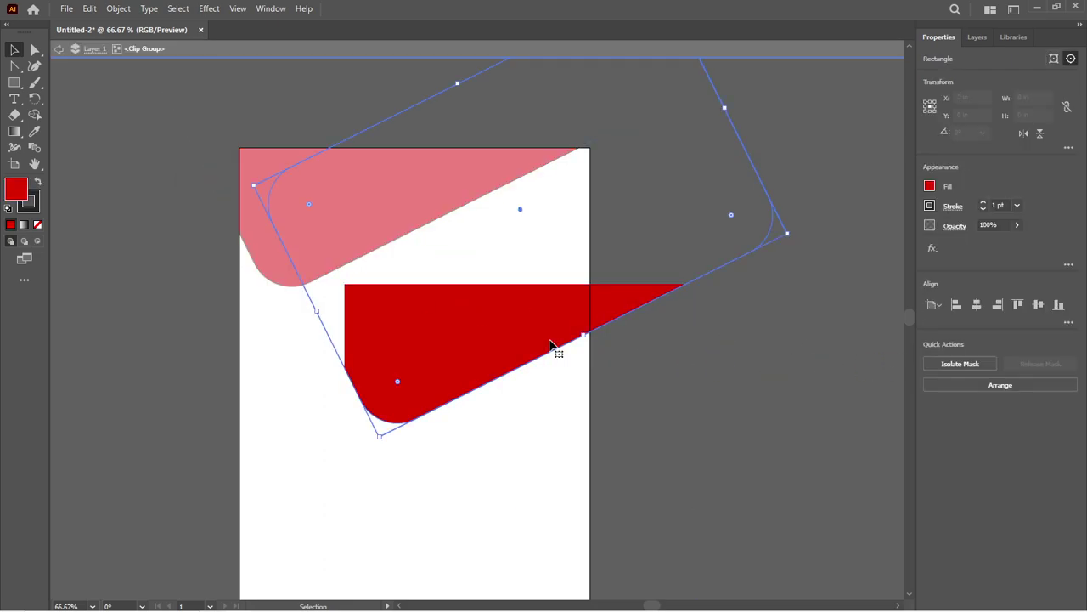
double_click(17, 191)
text(7F2020)
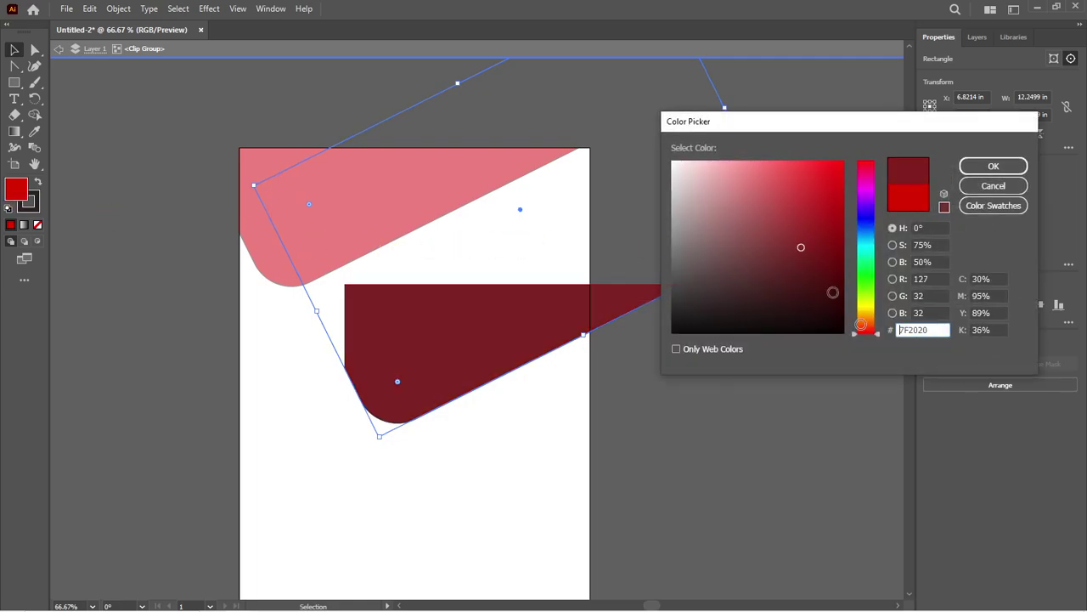
click(993, 165)
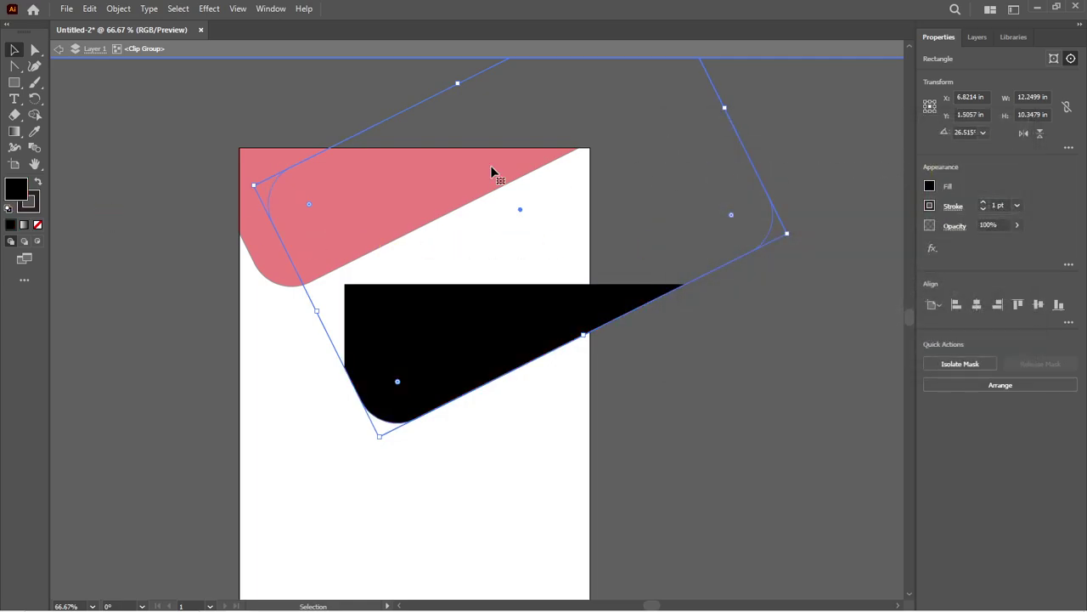
click(145, 134)
key(Escape)
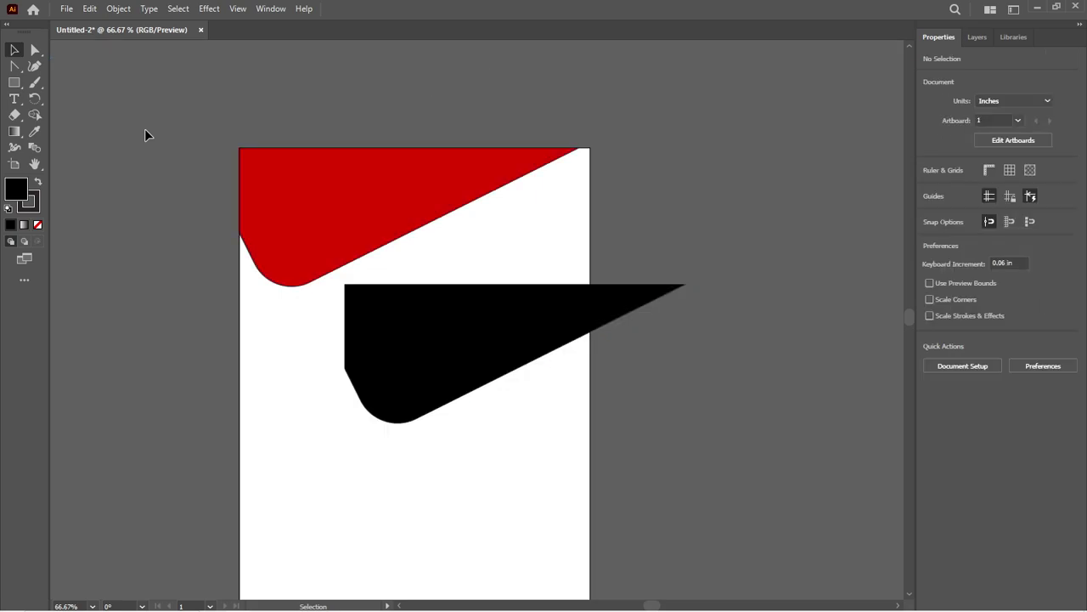
- Send the dark copy behind the red header, align it left, and nudge it right twice
mouse_move(450, 323)
mouse_down()
mouse_move(359, 204)
mouse_move(398, 240)
mouse_up()
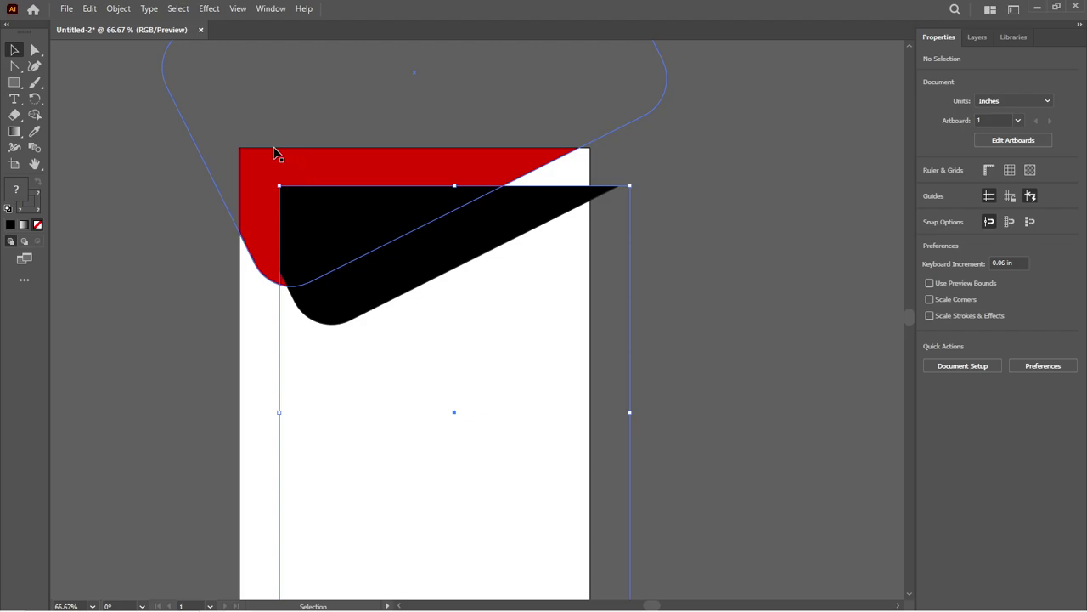
right_click(333, 204)
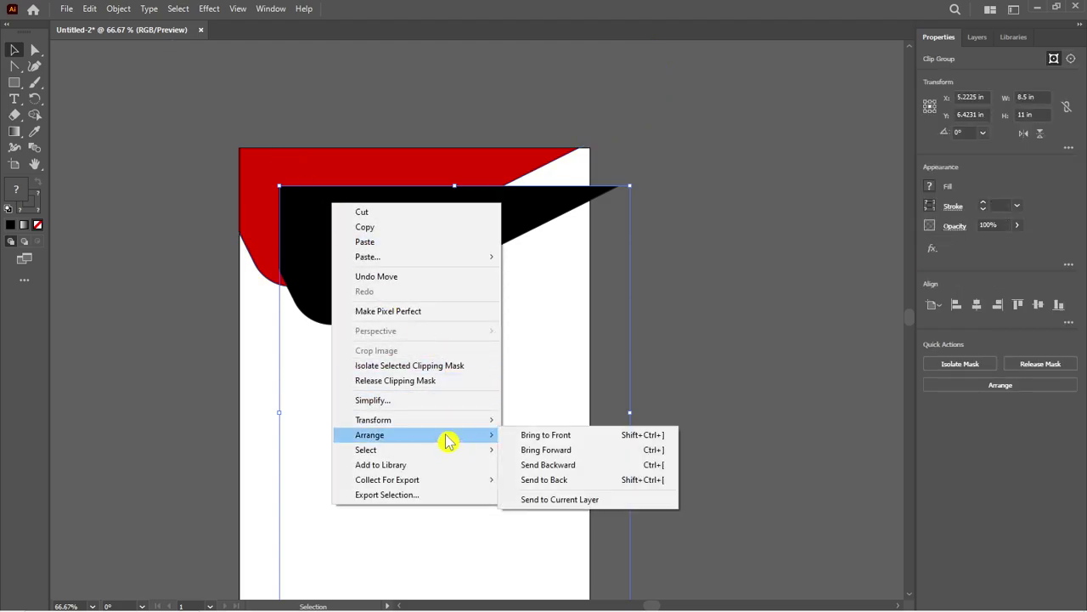
mouse_move(369, 435)
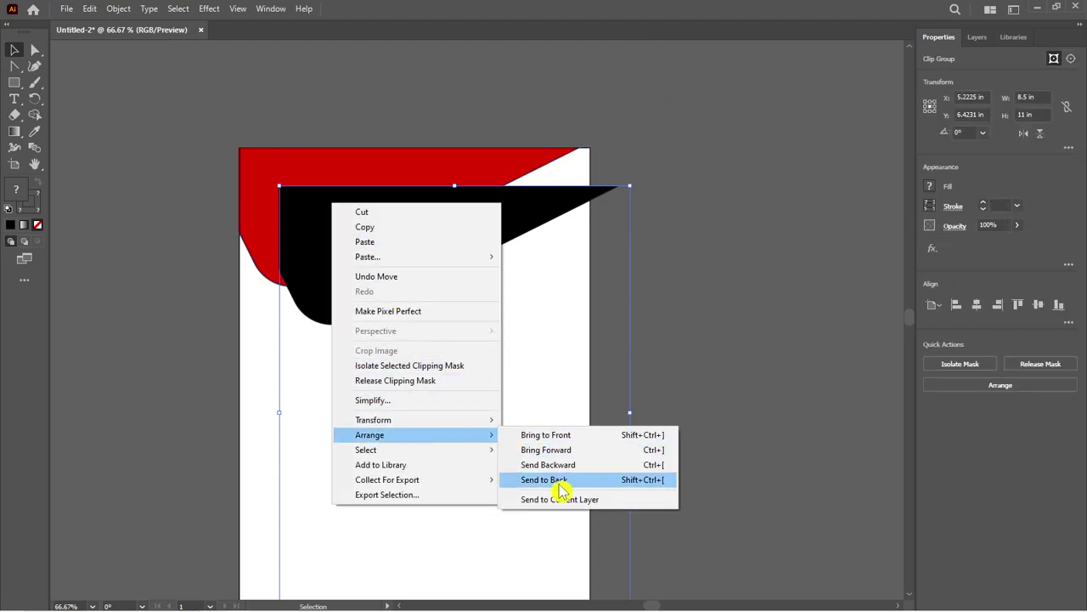
click(561, 486)
drag(535, 211, 510, 176)
click(1016, 308)
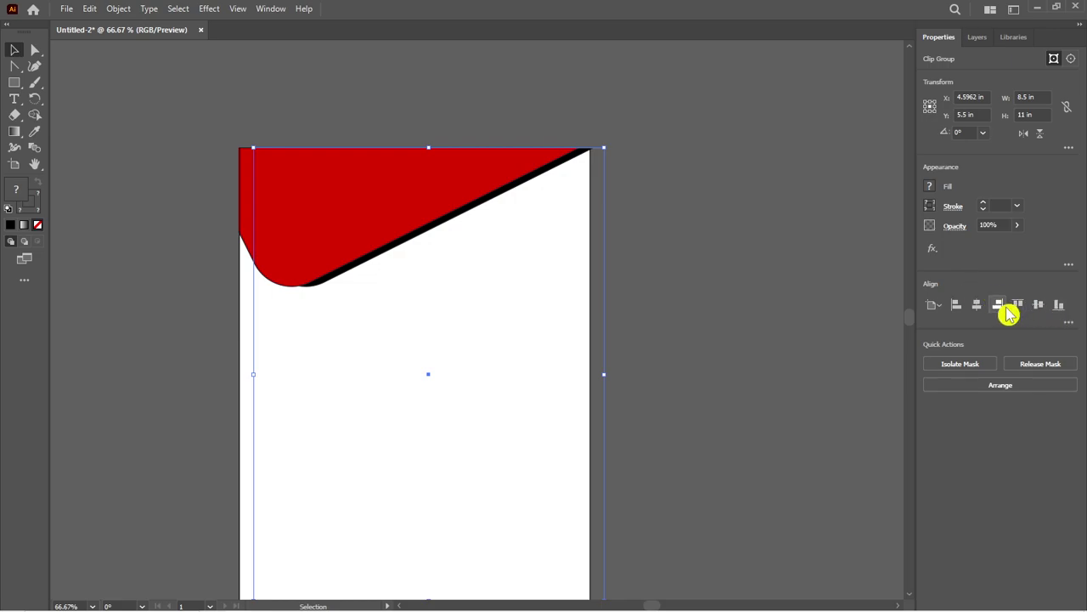
click(995, 305)
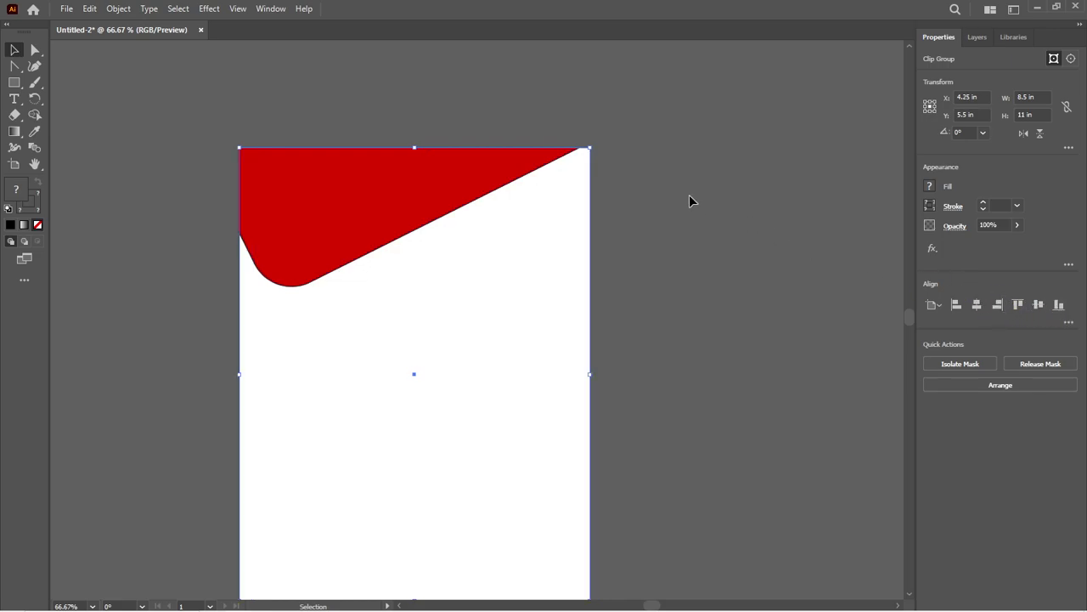
key(Right)
key(Right)
key(Right)
key(Right)
key(Right)
key(Right)
key(Right)
key(Right)
key(Right)
key(Right)
key(Right)
key(Right)
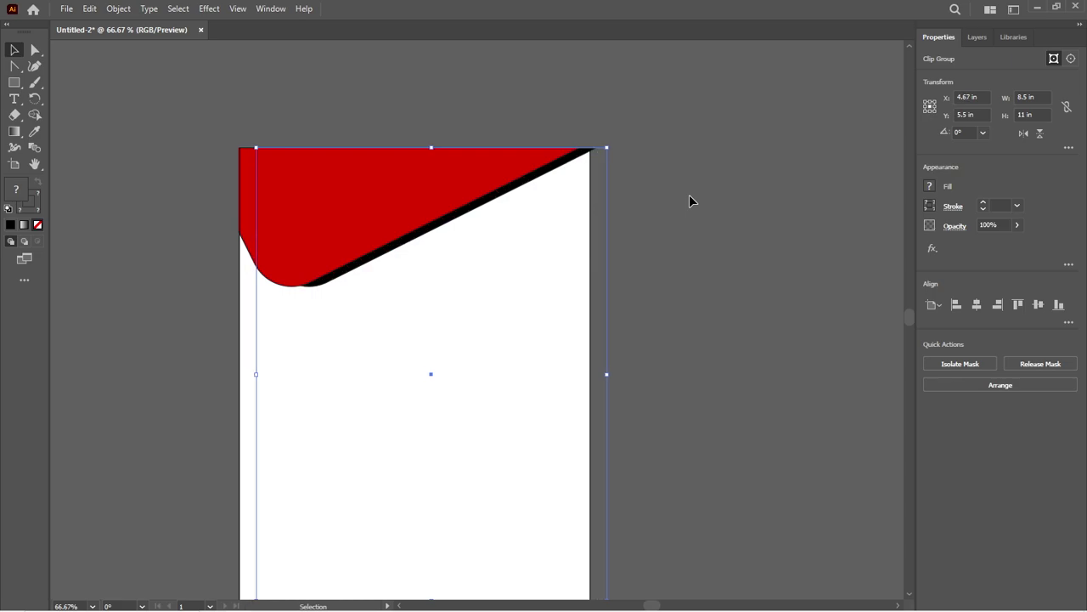
key(Right)
key(Right)
key(Right)
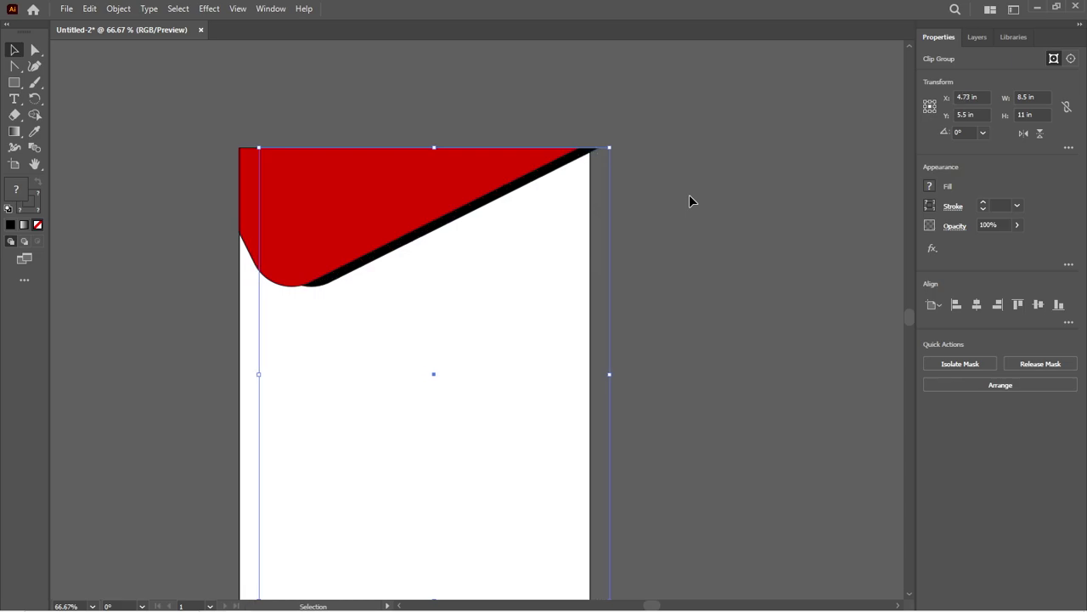
- Set the stroke to None on both the red and black shapes
click(689, 201)
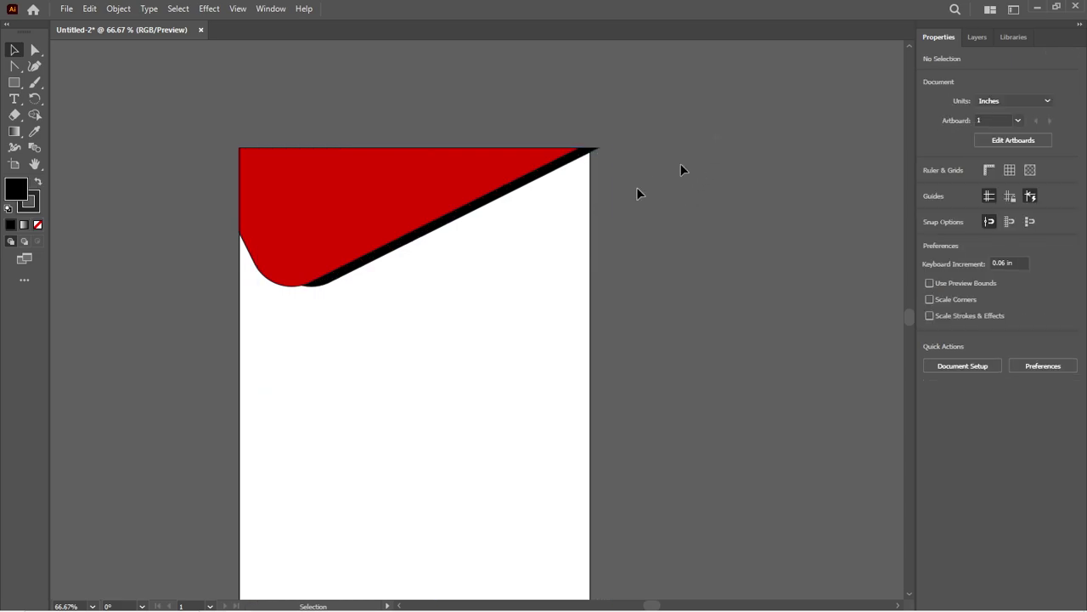
drag(638, 192, 487, 243)
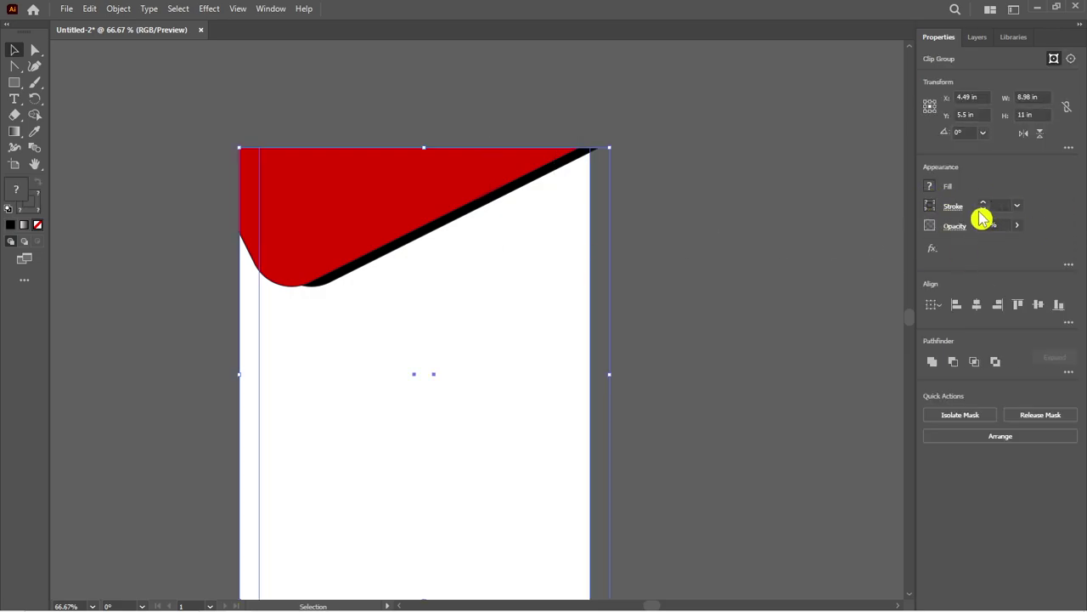
click(983, 209)
click(752, 197)
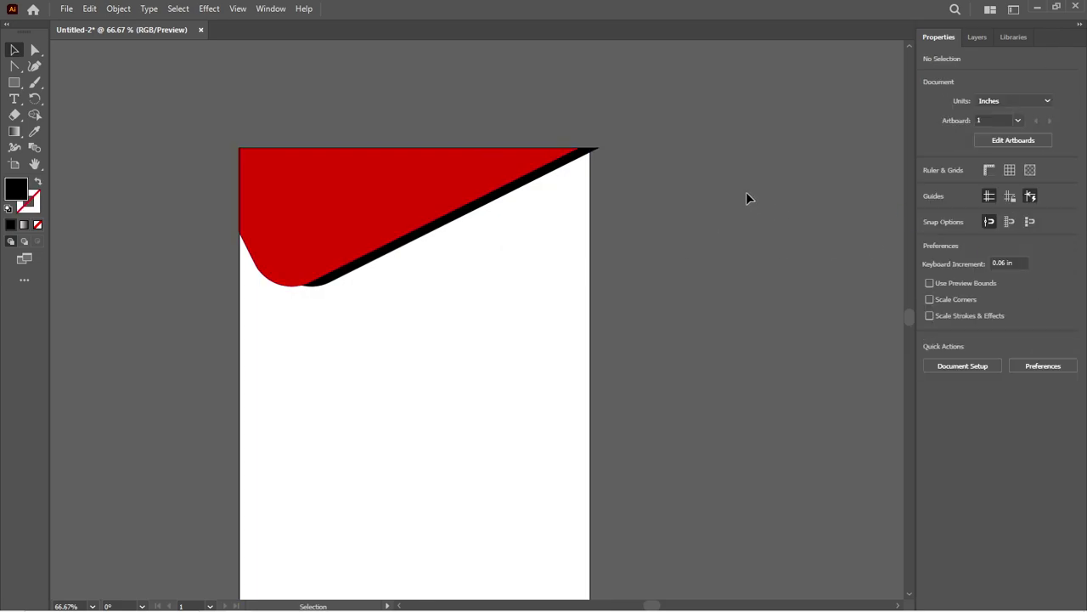
alt+scroll(564, 138, up, 1)
alt+scroll(565, 139, down, 1)
alt+scroll(569, 145, up, 1)
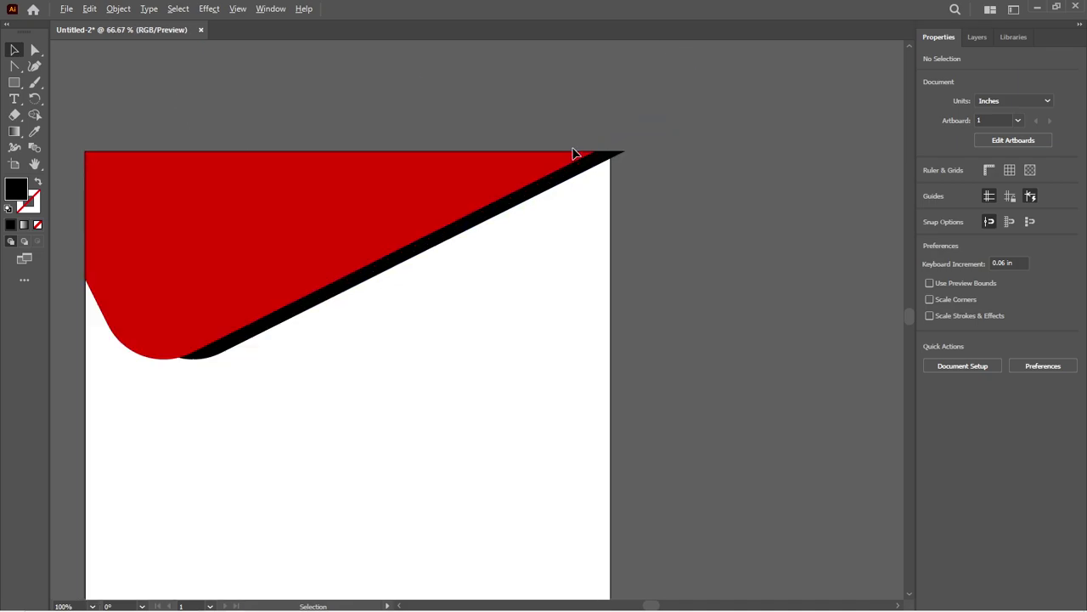
alt+scroll(573, 147, down, 1)
alt+scroll(578, 150, down, 3)
alt+scroll(578, 150, up, 2)
alt+scroll(497, 286, up, 1)
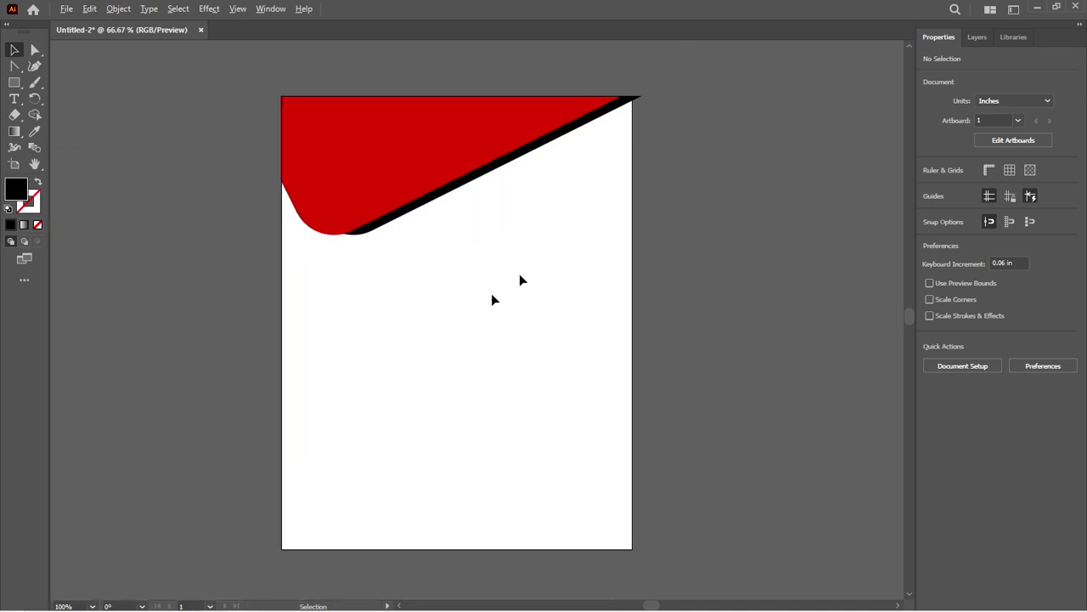
alt+scroll(705, 68, up, 1)
alt+scroll(748, 59, up, 2)
alt+scroll(489, 124, up, 4)
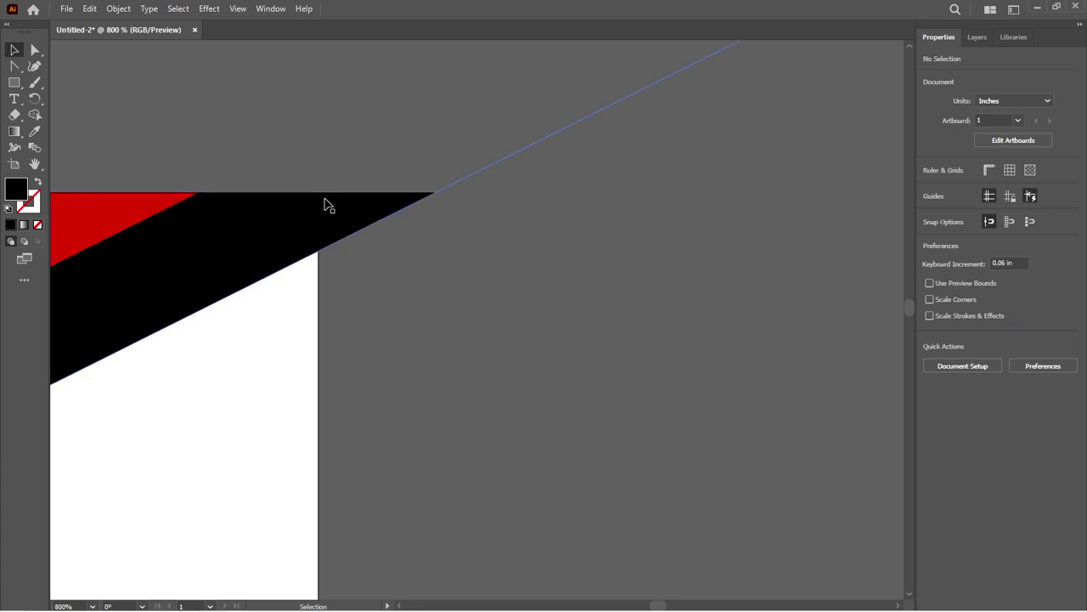
alt+scroll(484, 127, down, 4)
alt+scroll(431, 138, down, 5)
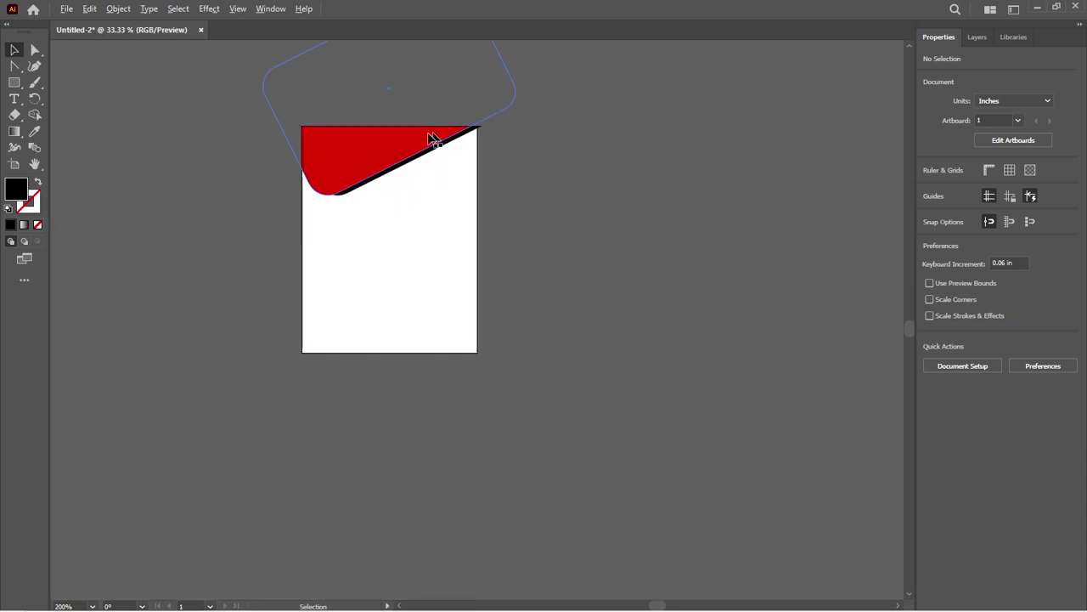
alt+scroll(356, 175, up, 1)
alt+scroll(373, 180, up, 1)
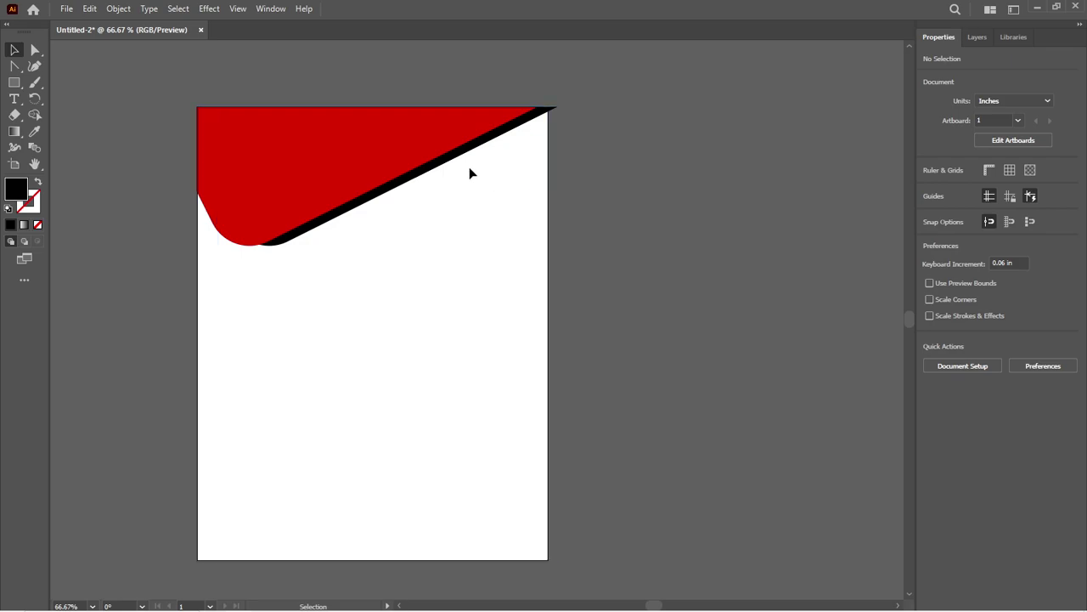
- Duplicate the red header lower on the page and remove its mask rectangle's fill
alt+drag(369, 141, 416, 338)
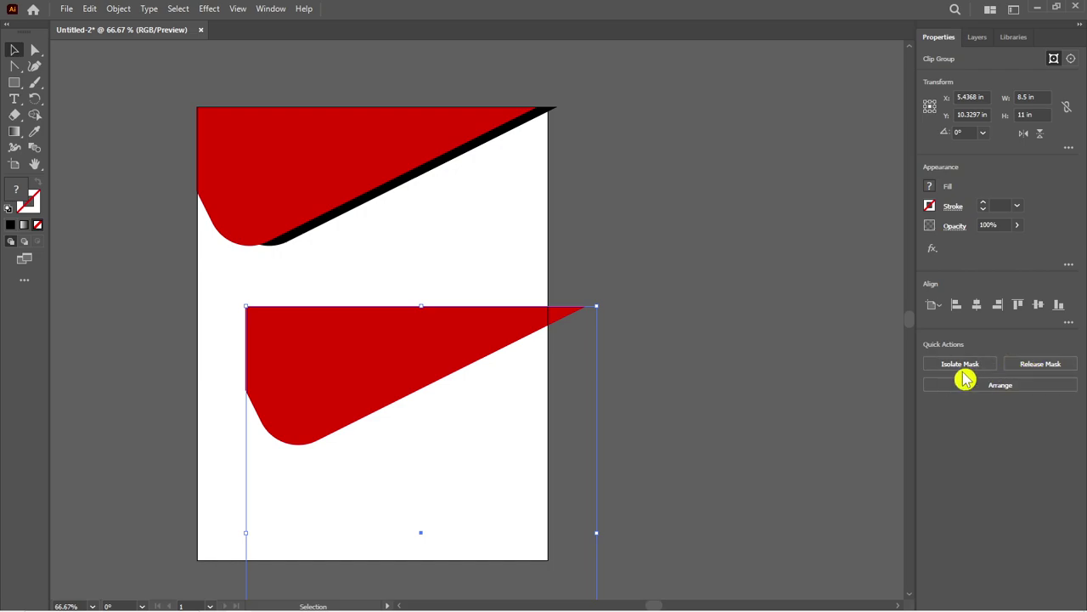
click(950, 370)
click(370, 330)
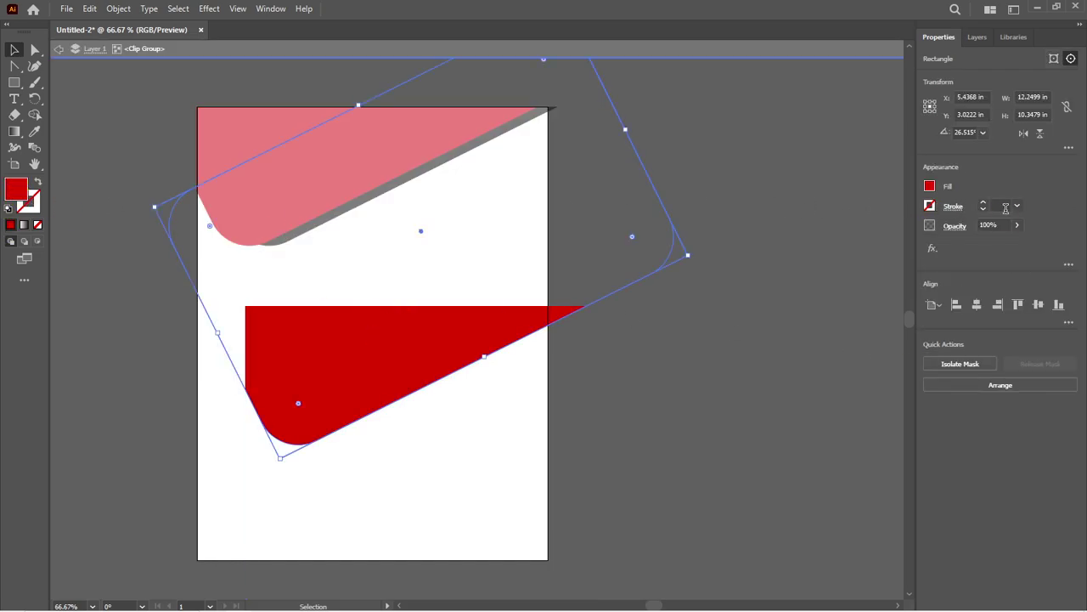
click(987, 210)
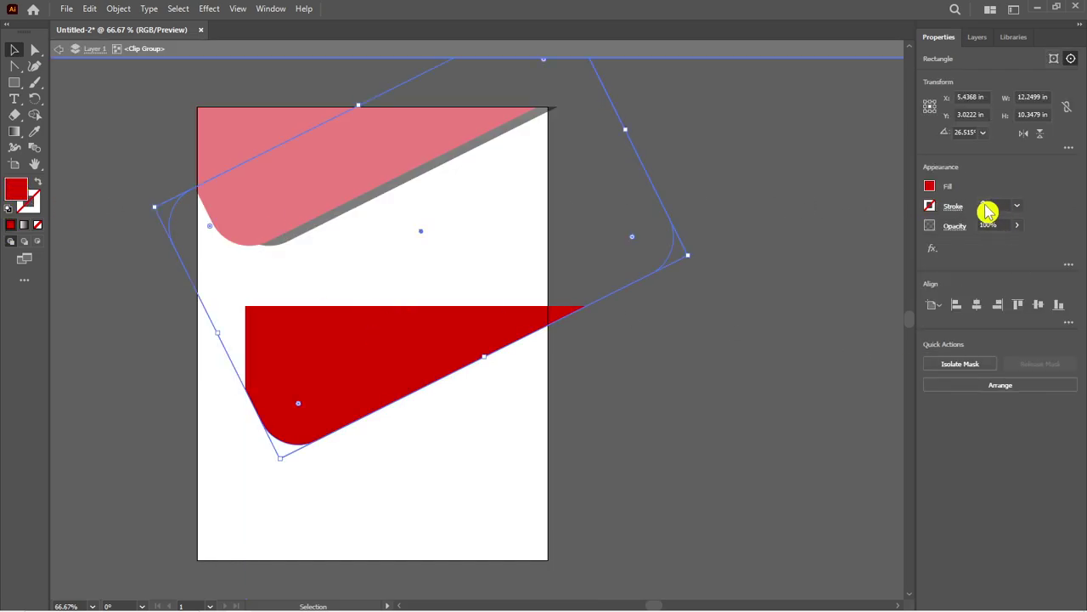
click(931, 187)
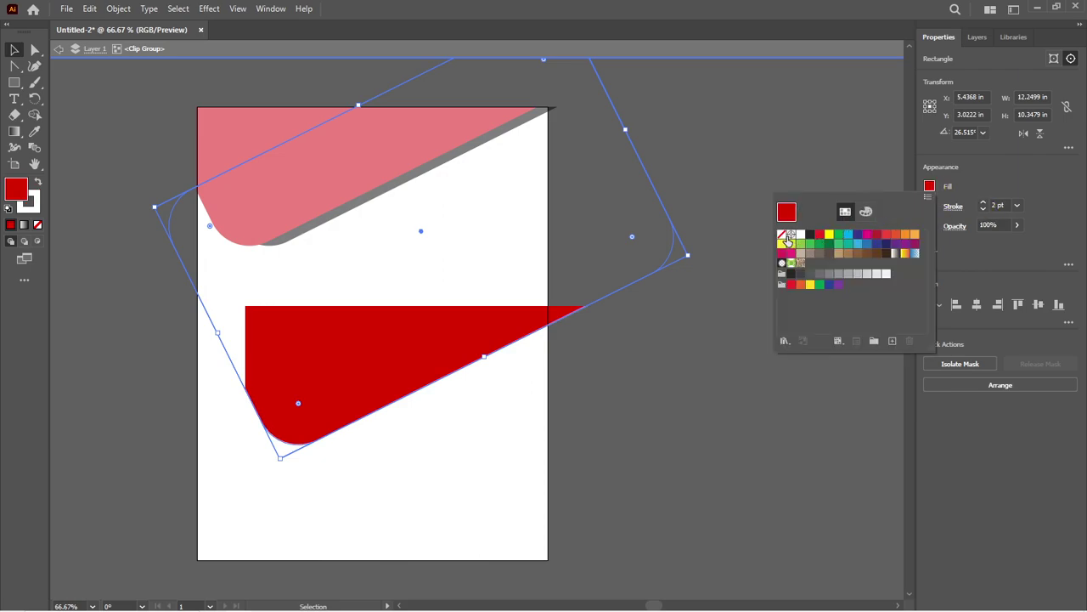
click(784, 238)
click(979, 190)
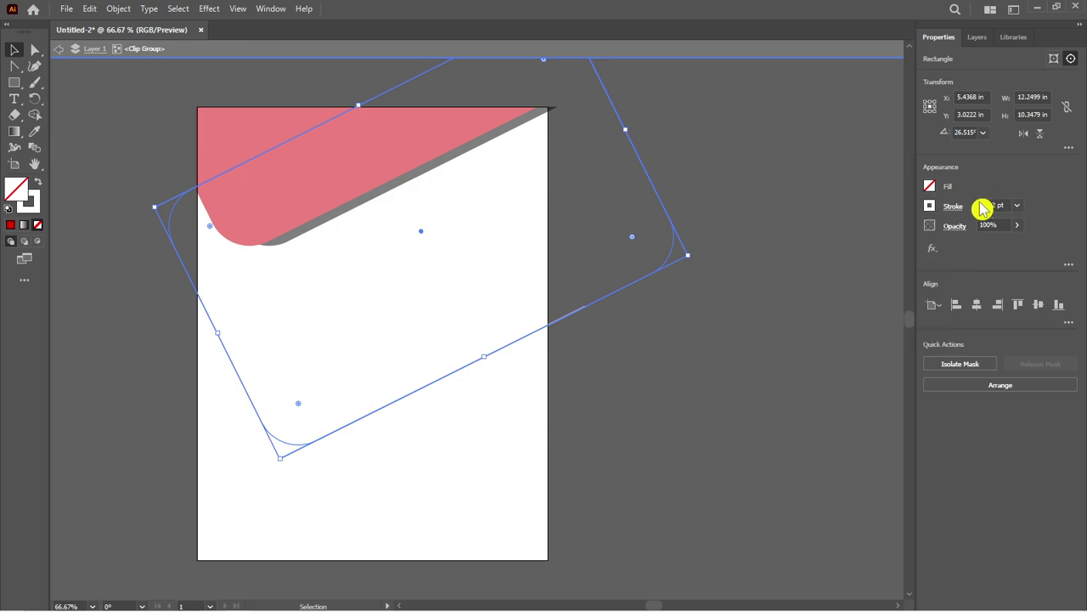
- Give the copied curved path a black stroke (231F20)
click(13, 187)
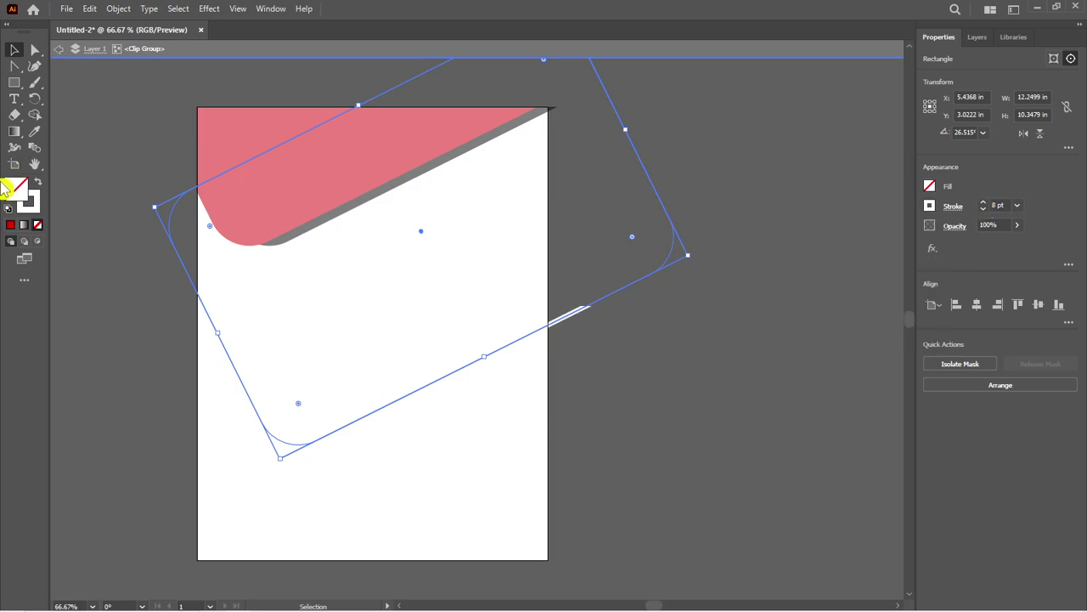
double_click(22, 191)
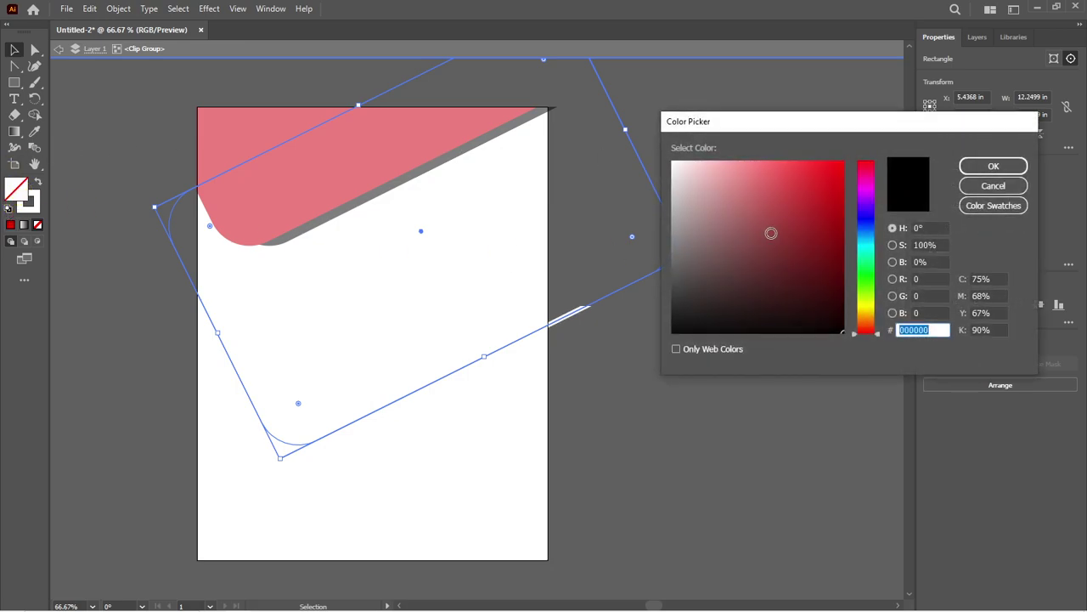
drag(812, 265, 898, 364)
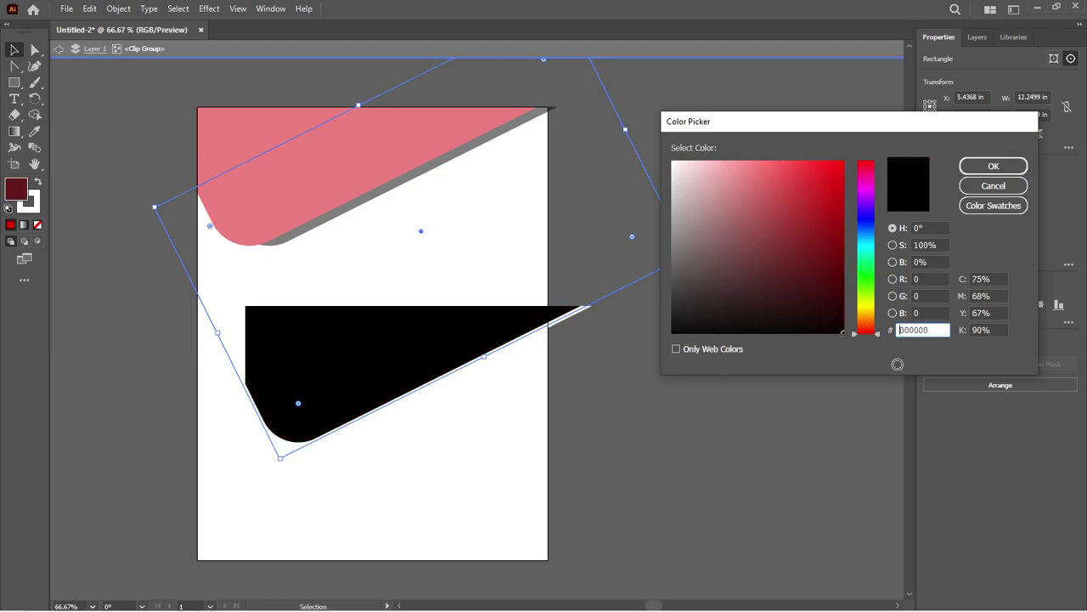
click(981, 196)
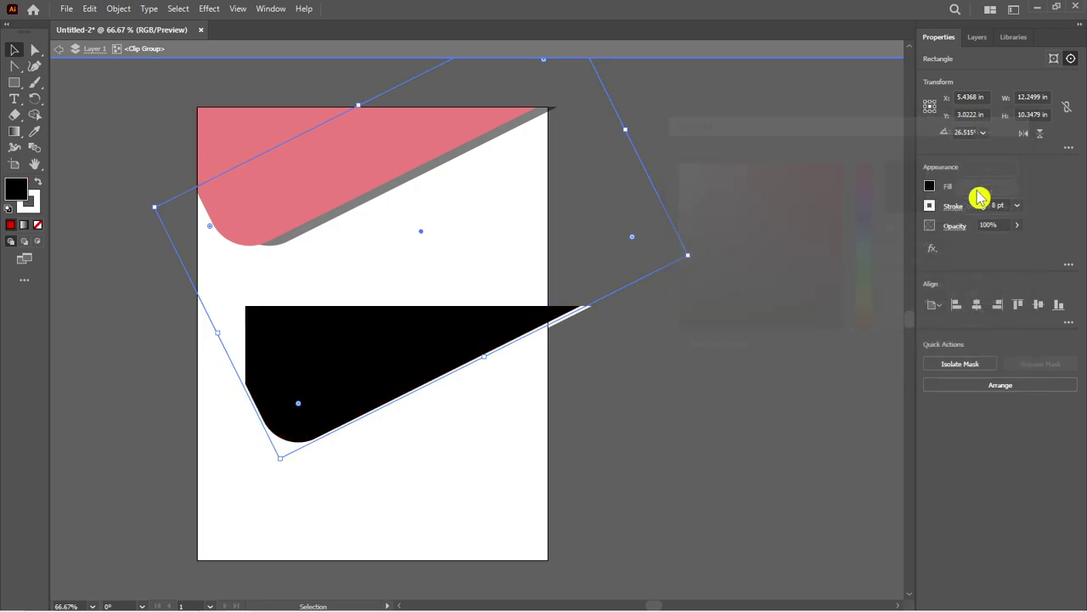
click(929, 207)
click(822, 250)
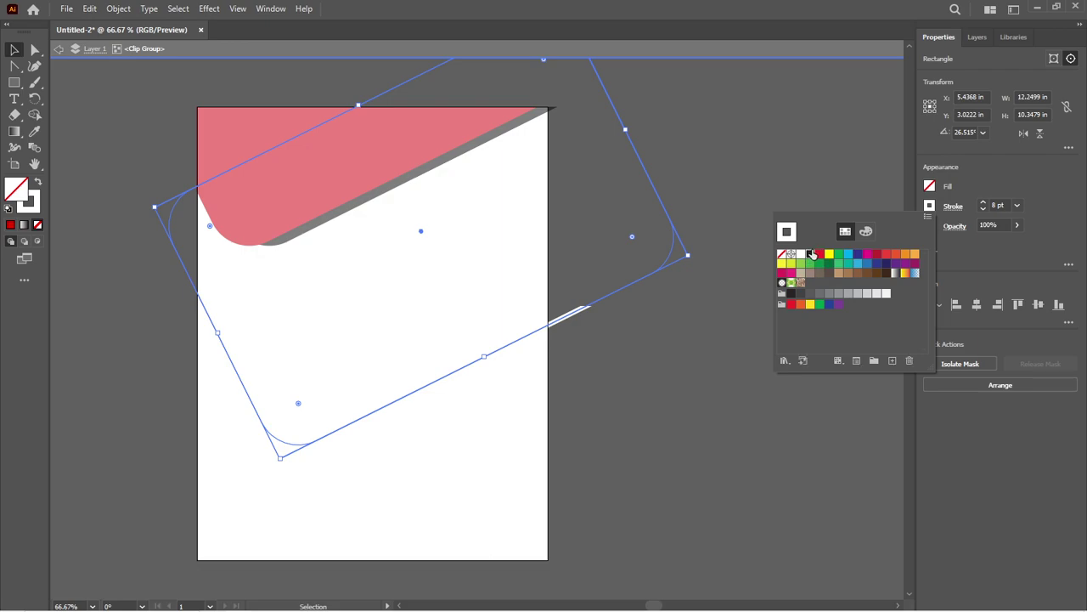
click(811, 254)
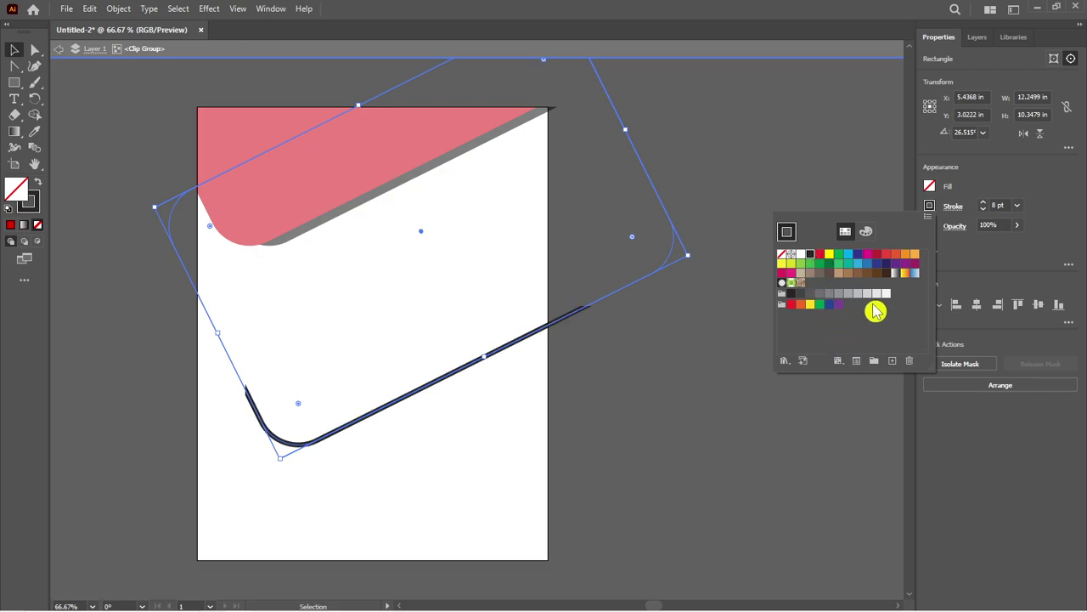
click(866, 231)
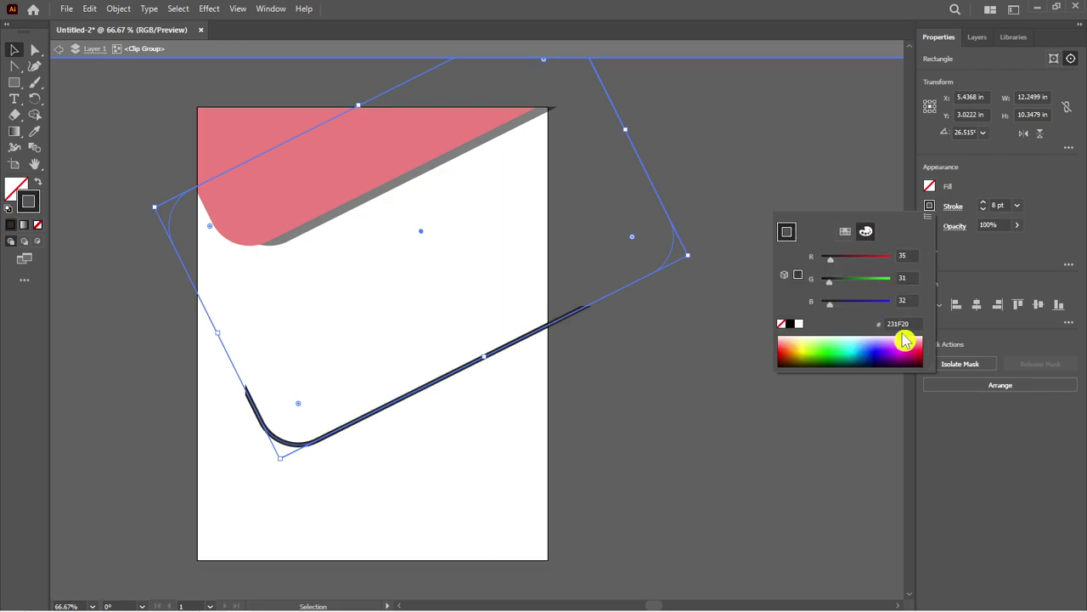
click(20, 61)
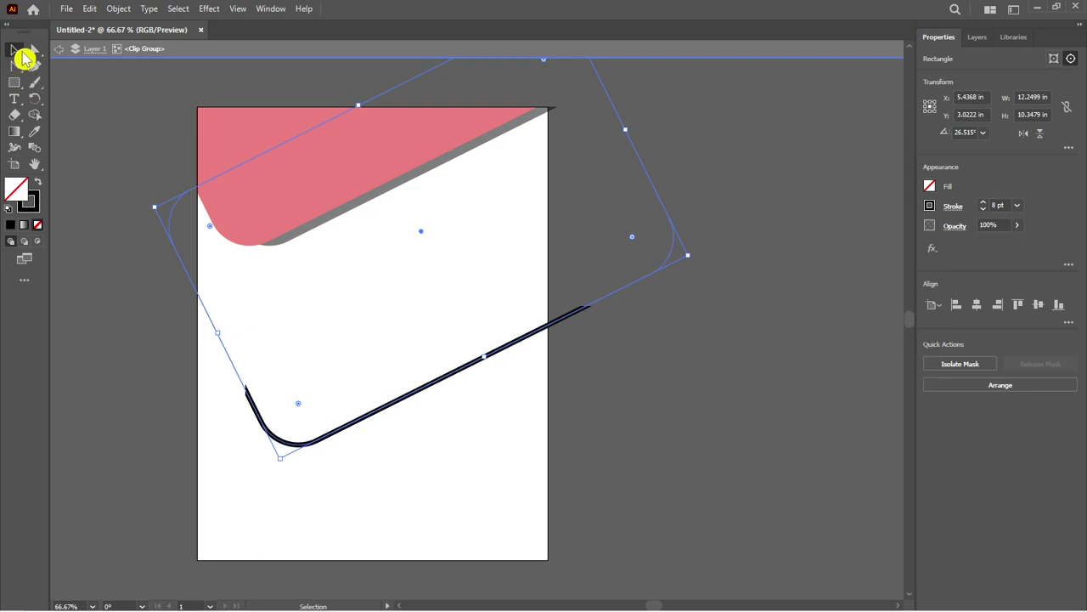
click(87, 121)
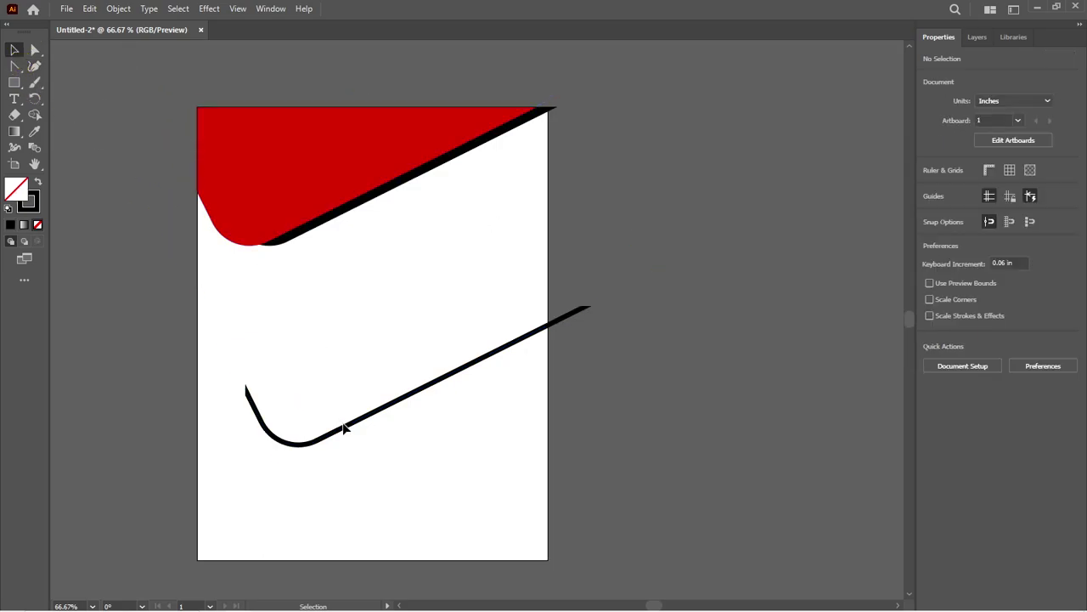
- Move the curved line up under the header and set its stroke weight to 1 pt
mouse_move(334, 431)
mouse_down()
mouse_move(274, 263)
mouse_move(289, 250)
mouse_up()
double_click(290, 251)
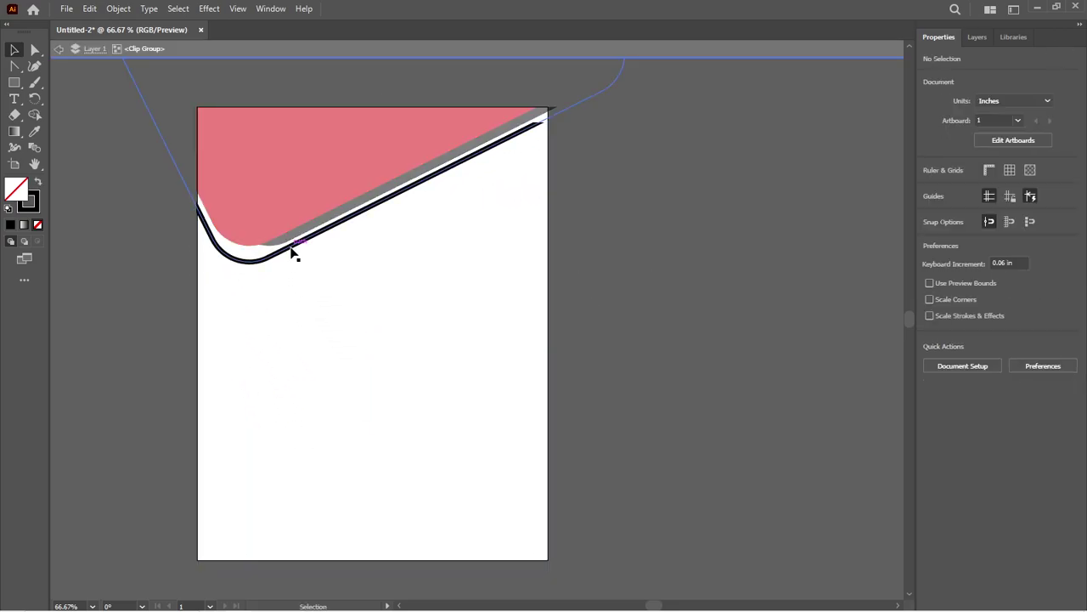
click(982, 210)
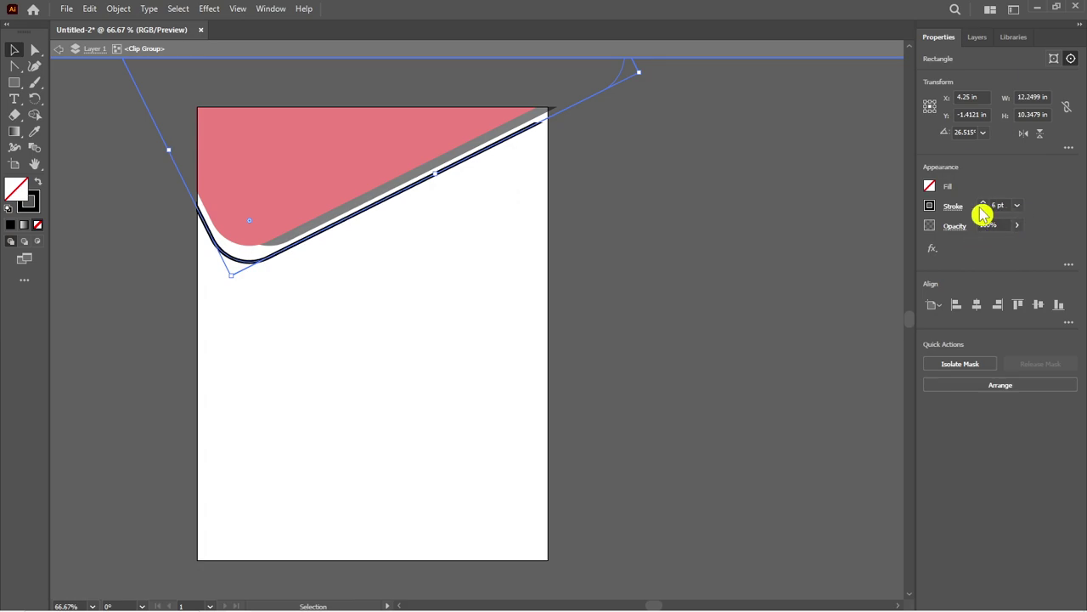
click(982, 210)
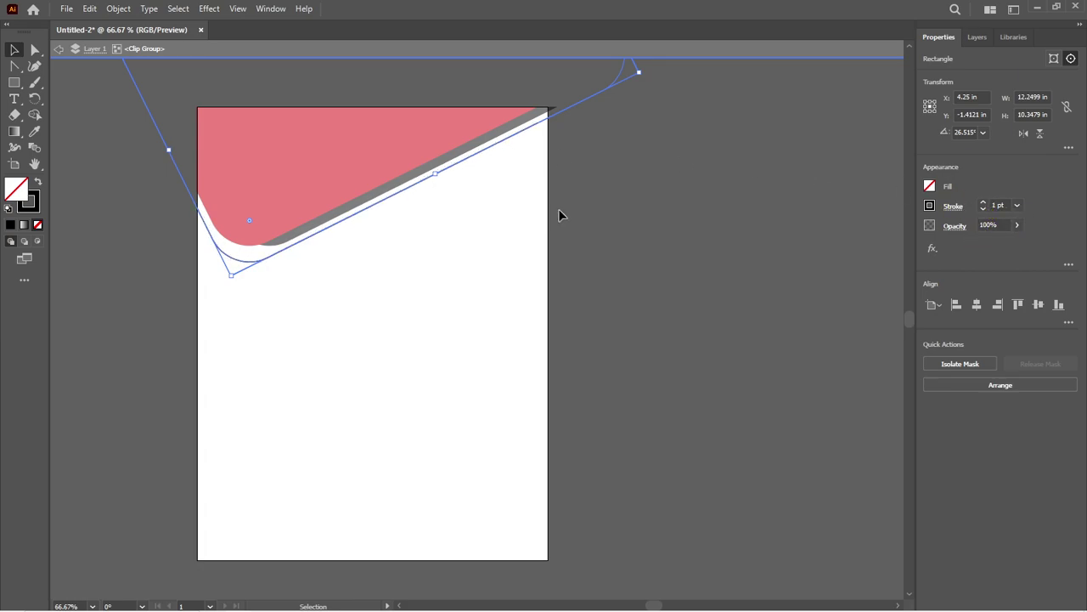
double_click(620, 212)
- Nudge the curved line up under the header, then drag a copy about 0.43 in below it
click(316, 240)
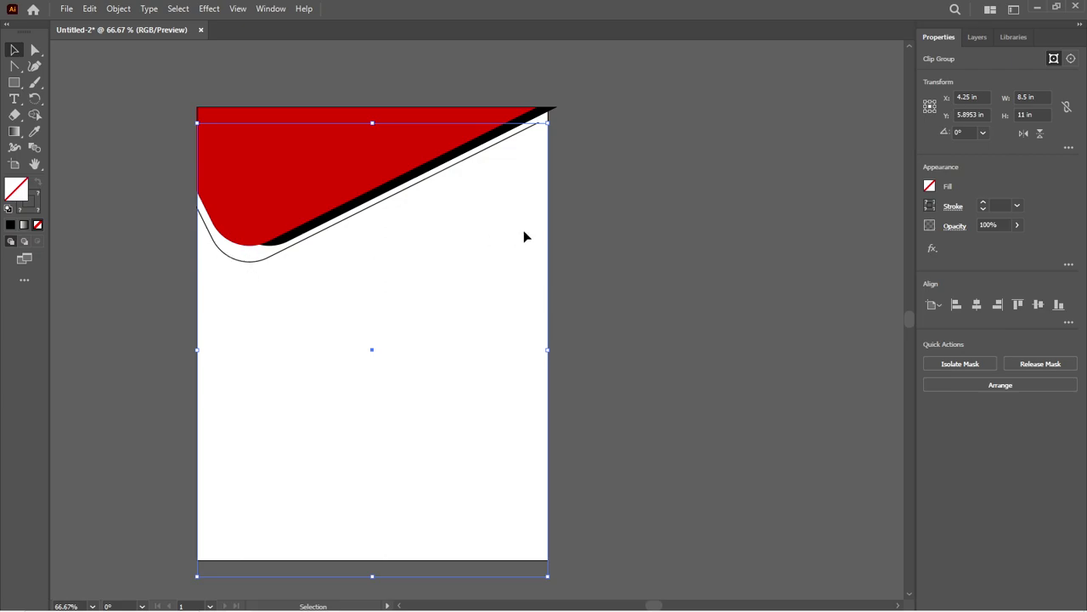
key(Right)
key(Up)
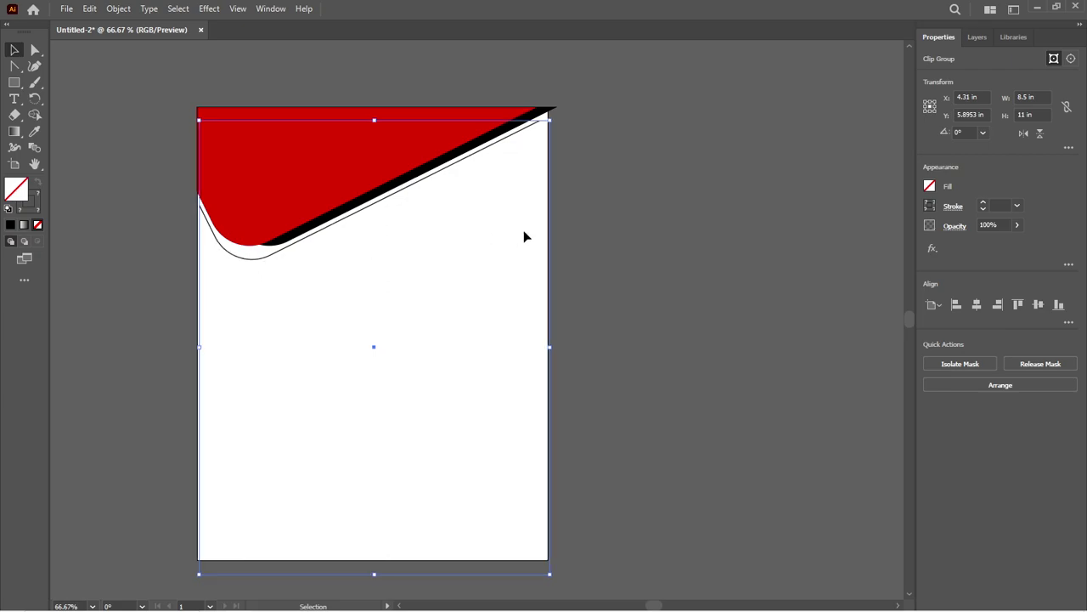
key(Left)
key(Left)
key(Left)
key(Up)
key(Up)
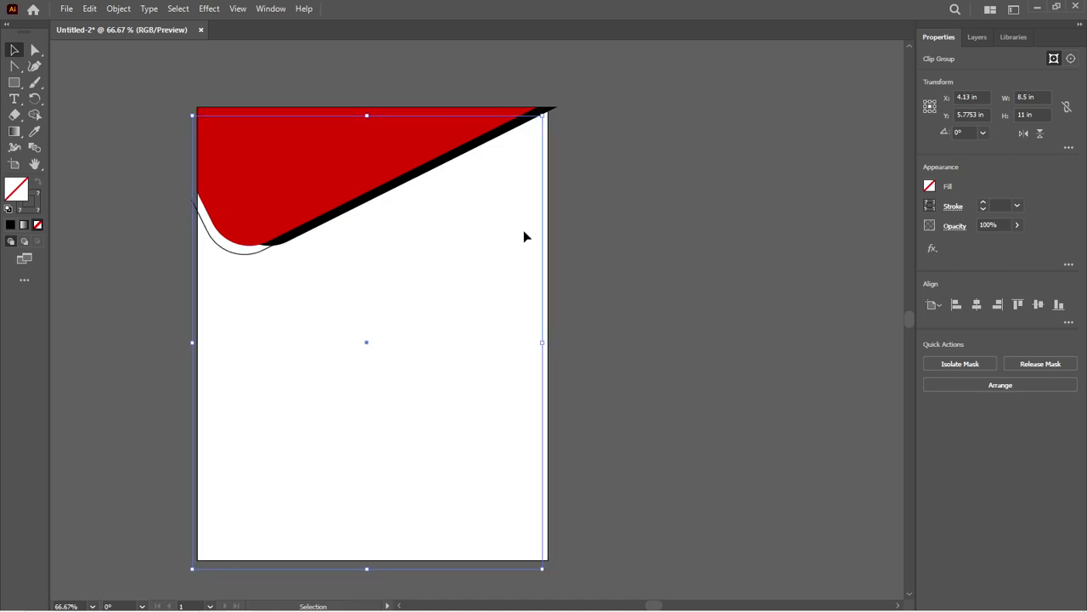
key(Up)
key(Up)
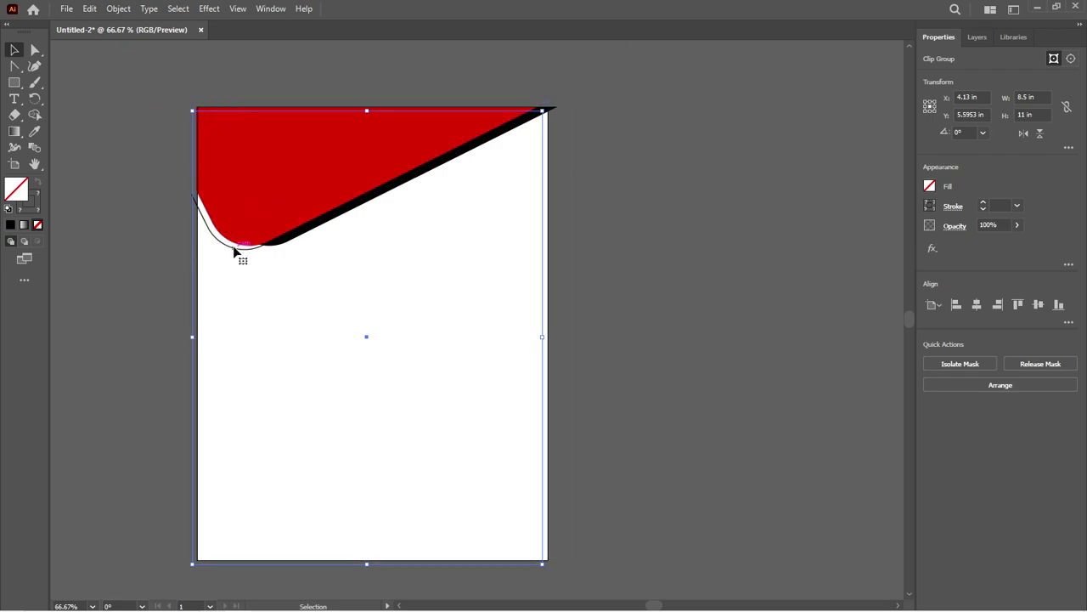
drag(234, 252, 230, 268)
- Repeat the downward copy twice to add two more parallel curves
key(a)
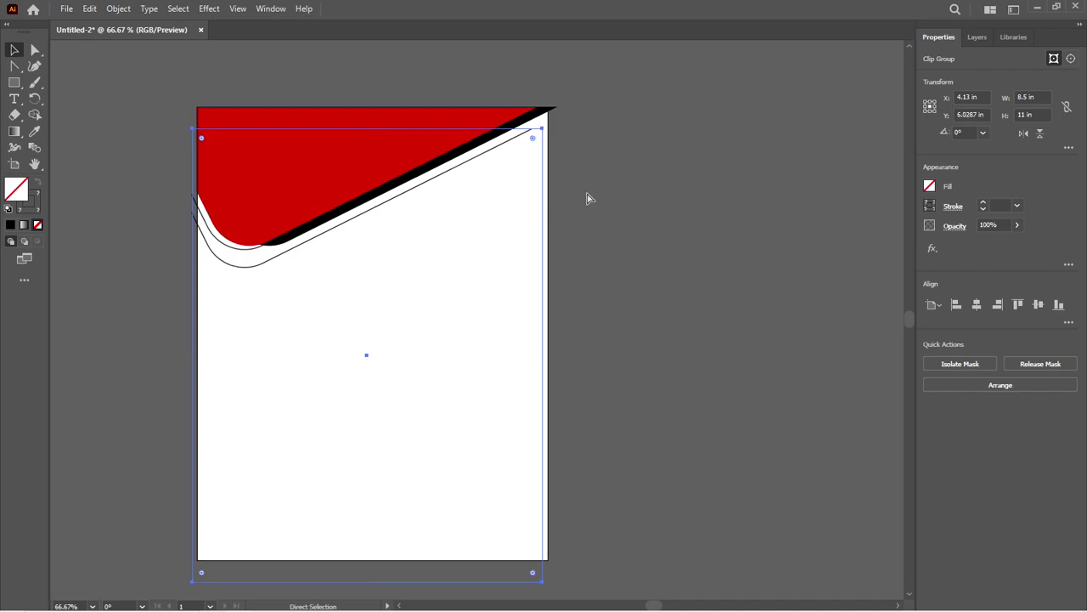
key(ctrl+d)
key(ctrl+d)
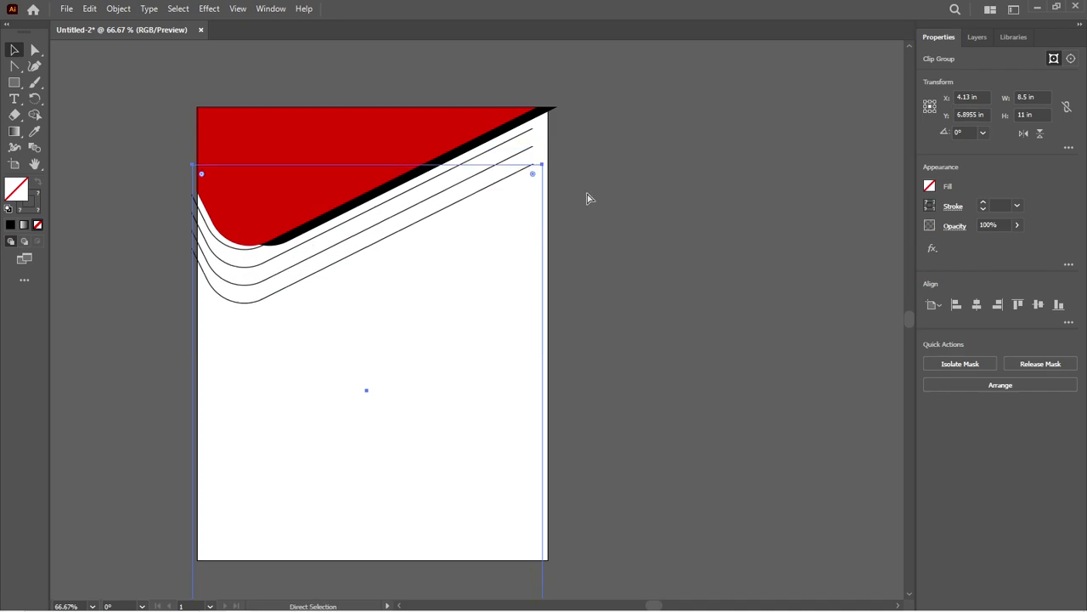
key(ctrl+d)
click(587, 193)
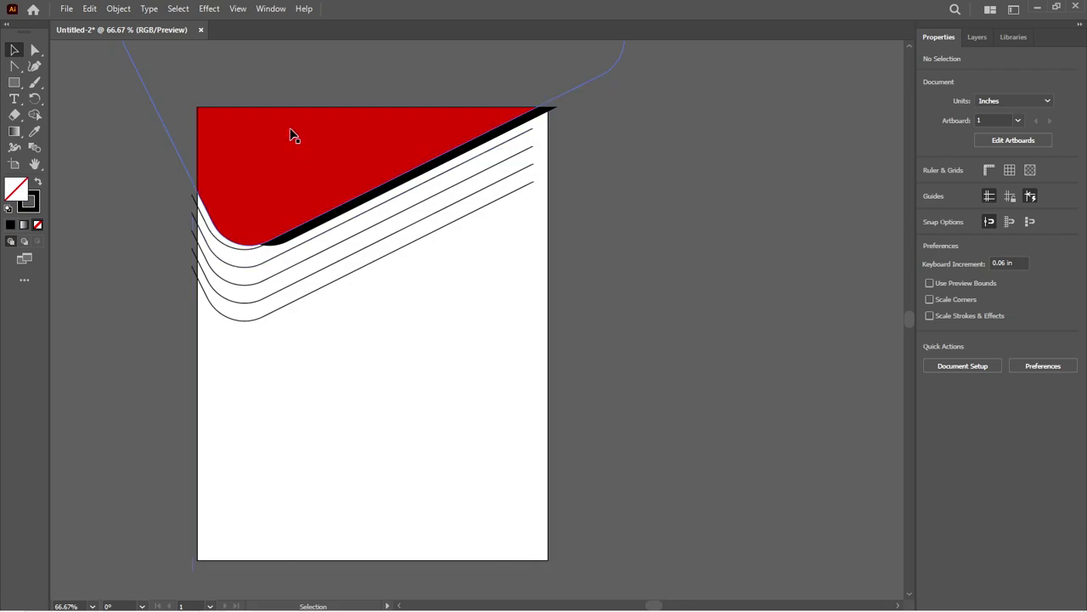
- Delete the three extra lowest curved lines
scroll(292, 115, up, 1)
scroll(354, 105, down, 2)
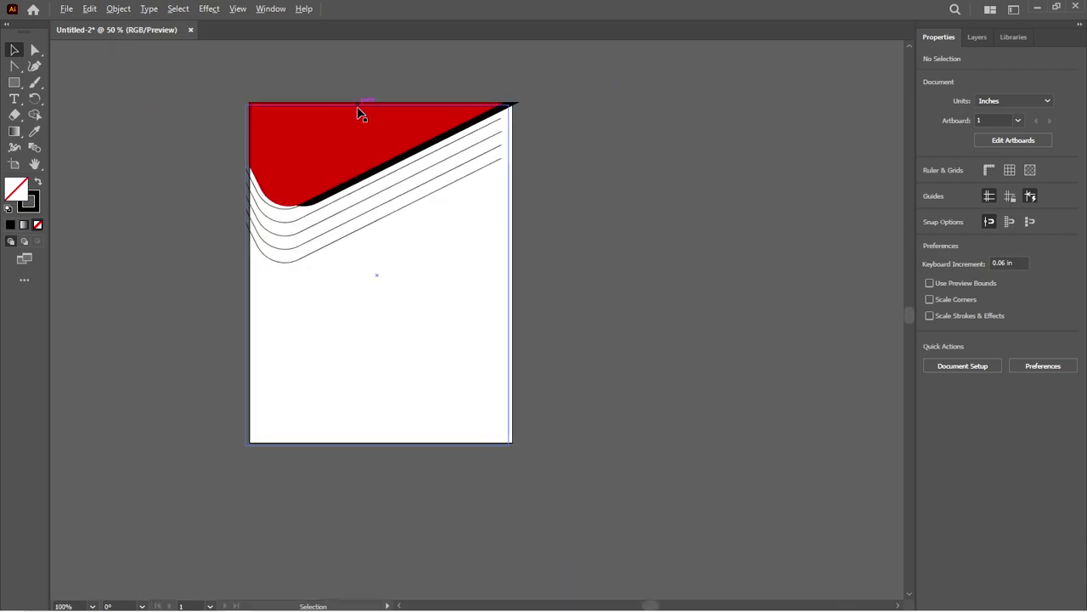
scroll(359, 111, up, 1)
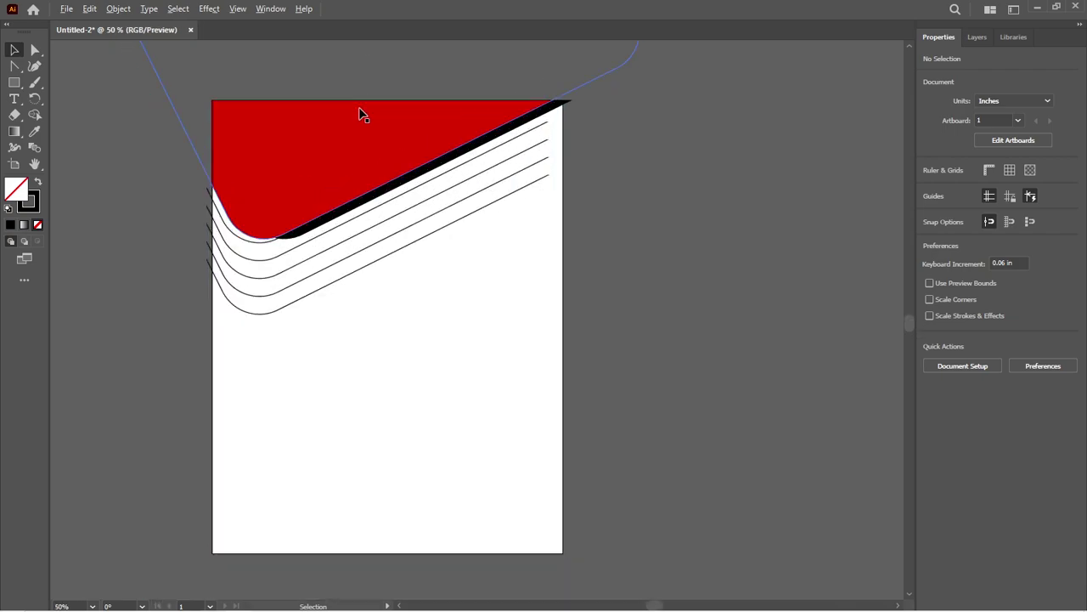
click(387, 251)
key(Delete)
click(379, 245)
key(Delete)
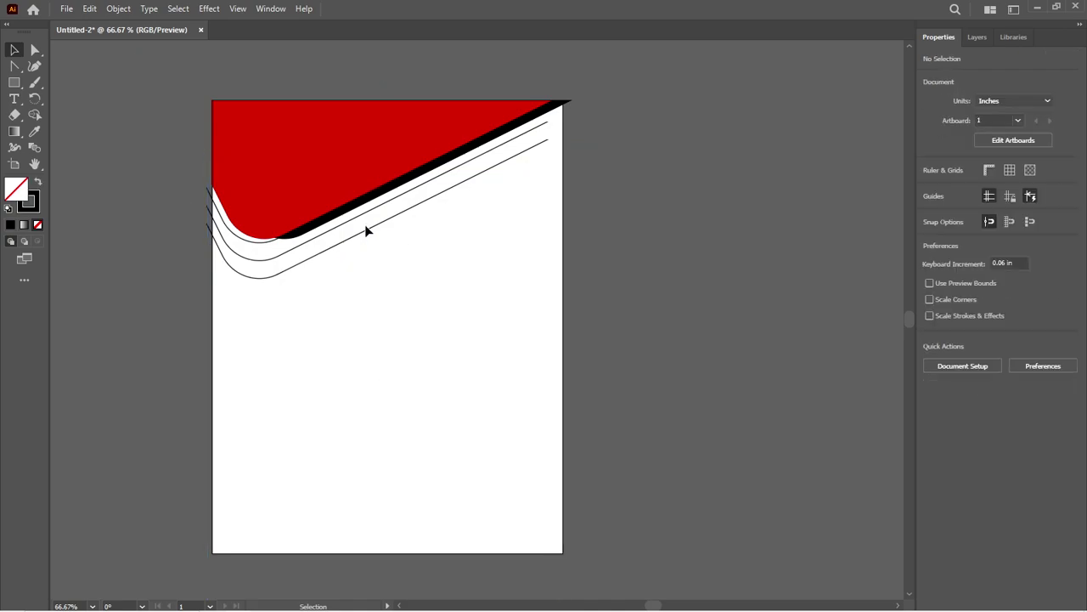
click(367, 231)
key(Delete)
- Move the remaining curved lines left and down, then nudge them into place
drag(362, 224, 349, 223)
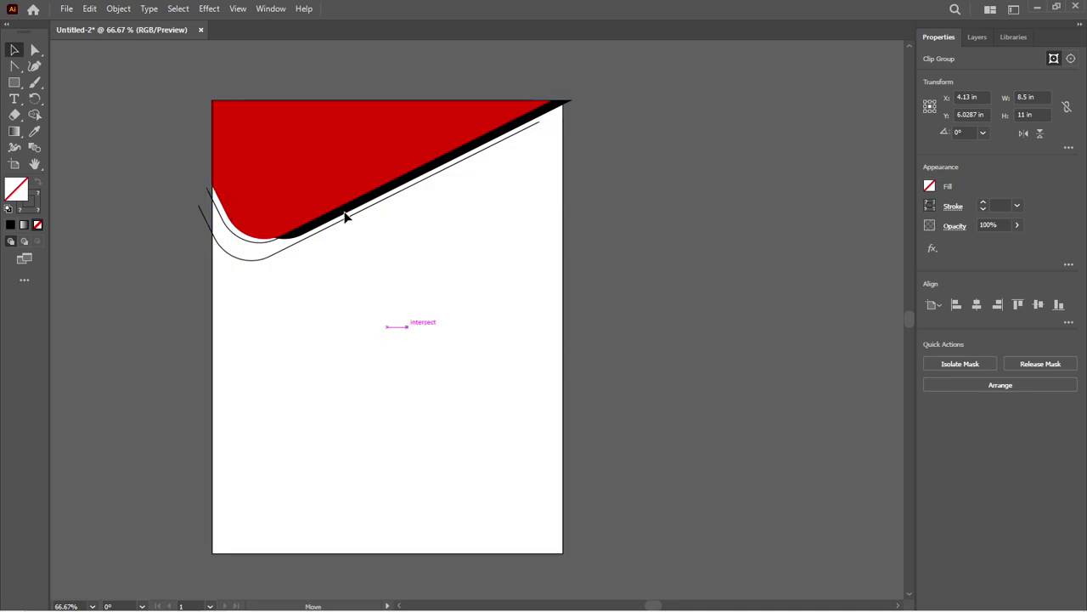
drag(347, 218, 346, 214)
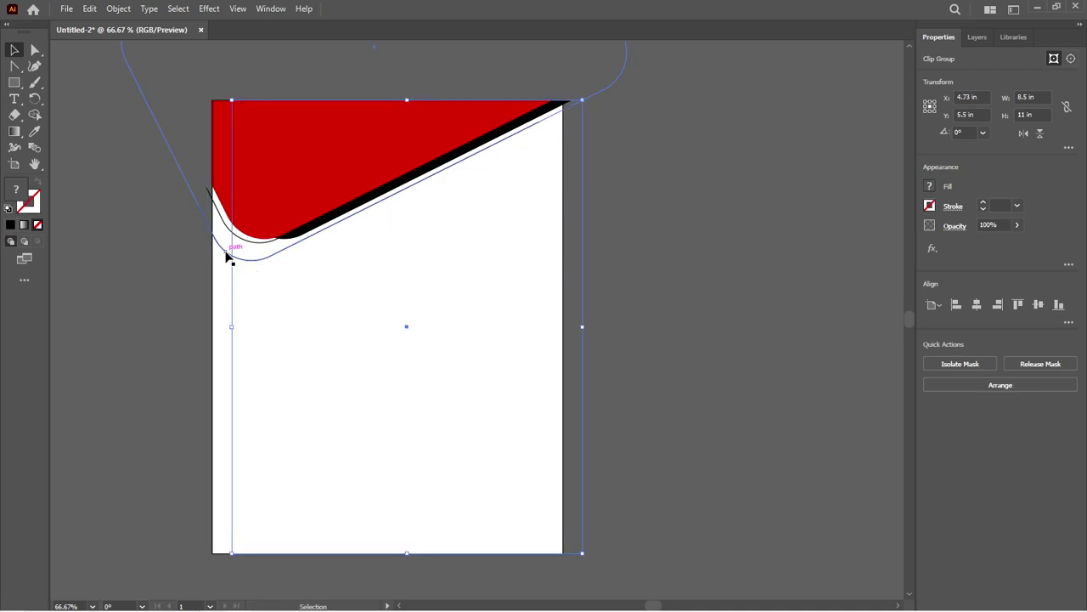
drag(227, 266, 194, 288)
key(Right)
key(Up)
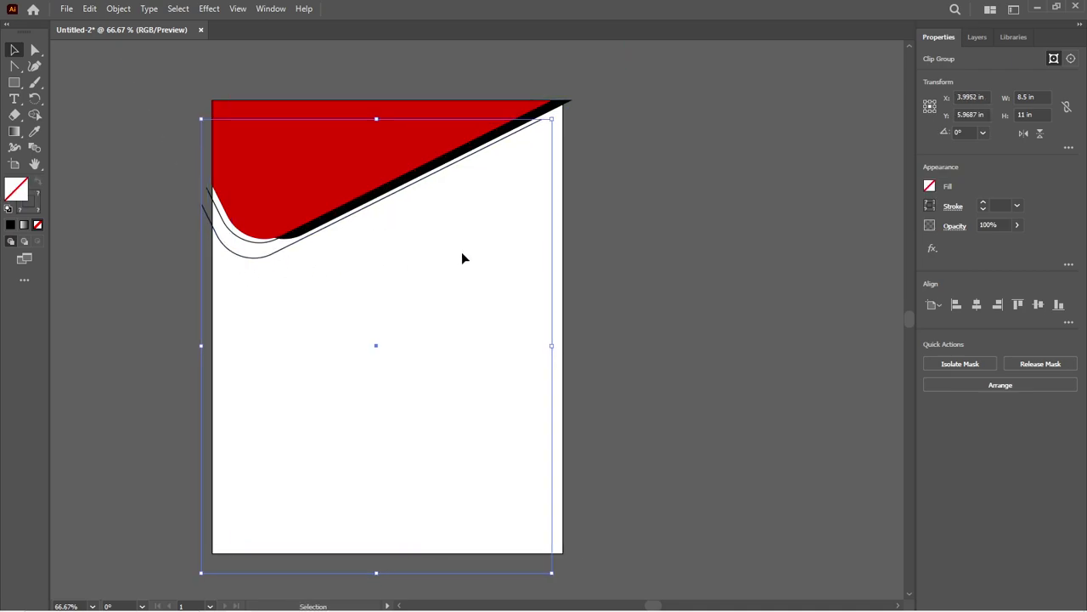
key(Up)
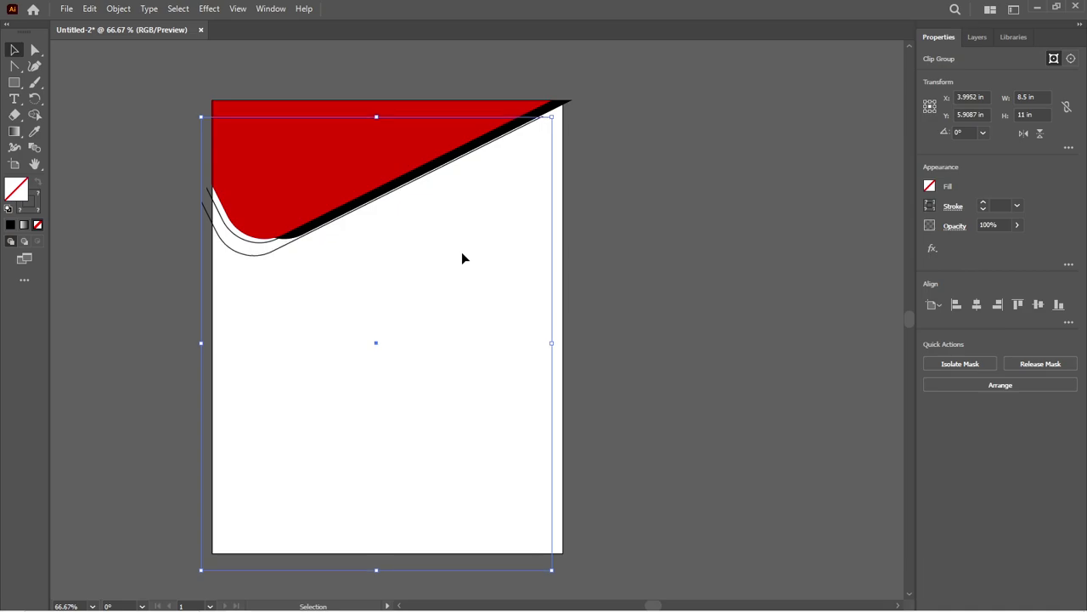
key(Right)
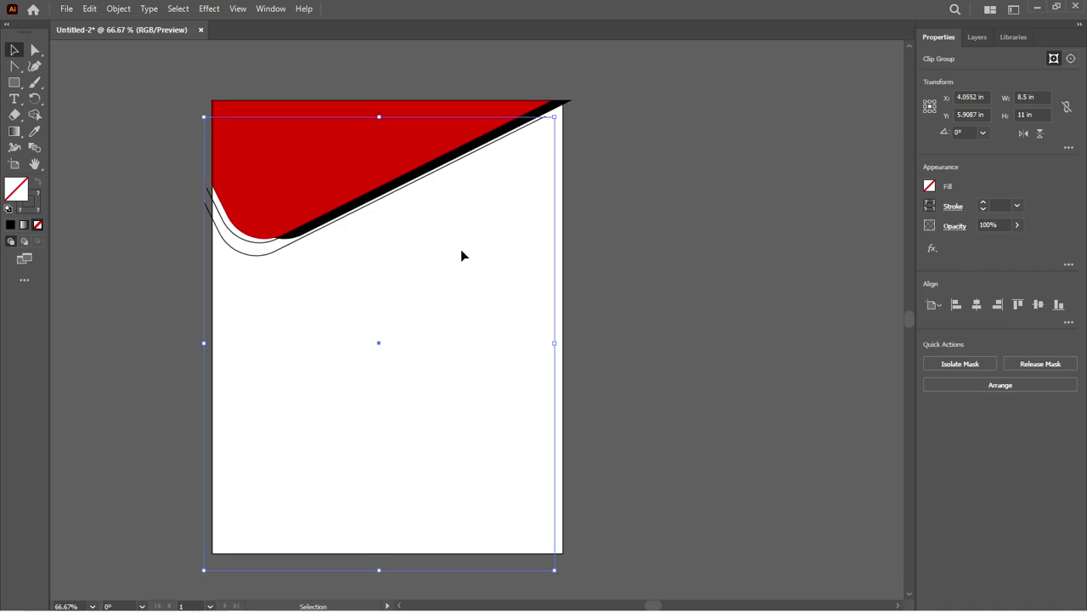
key(Right)
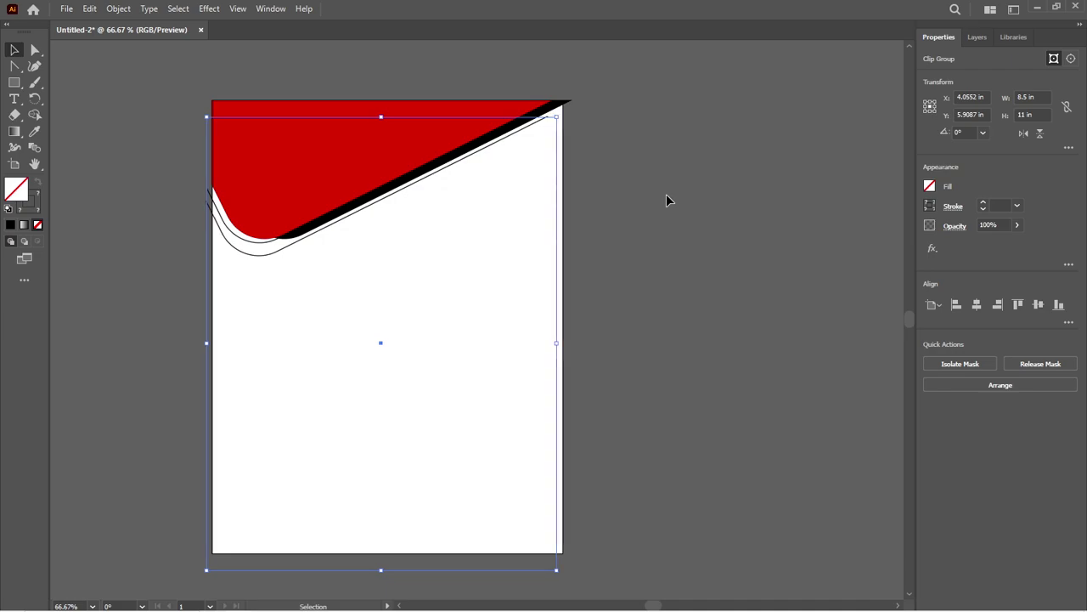
key(Down)
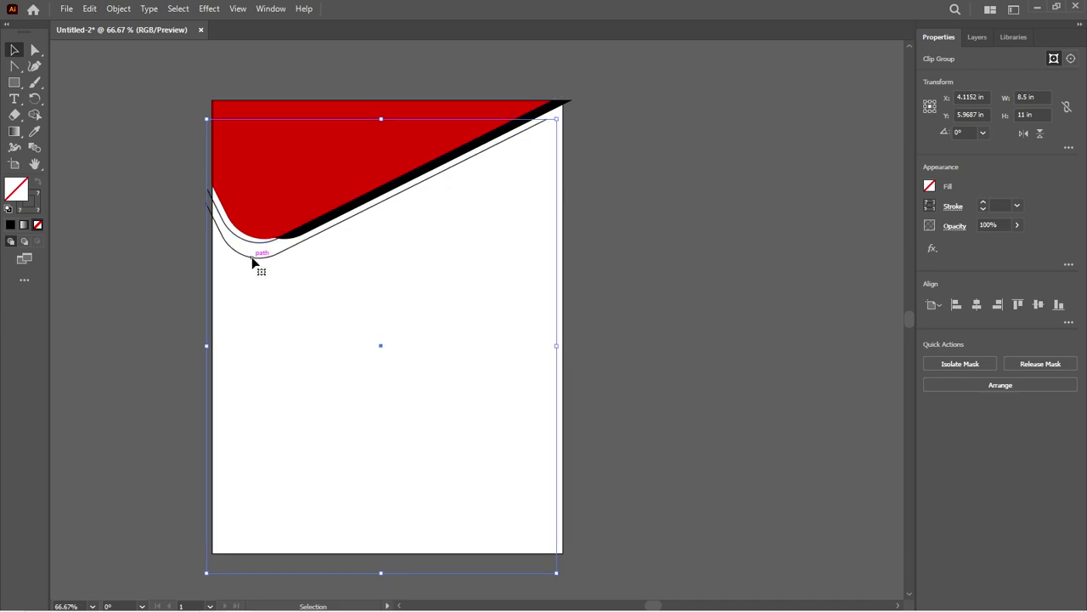
- Copy the curve just below the others and repeat once for five evenly spaced curves
drag(252, 262, 251, 281)
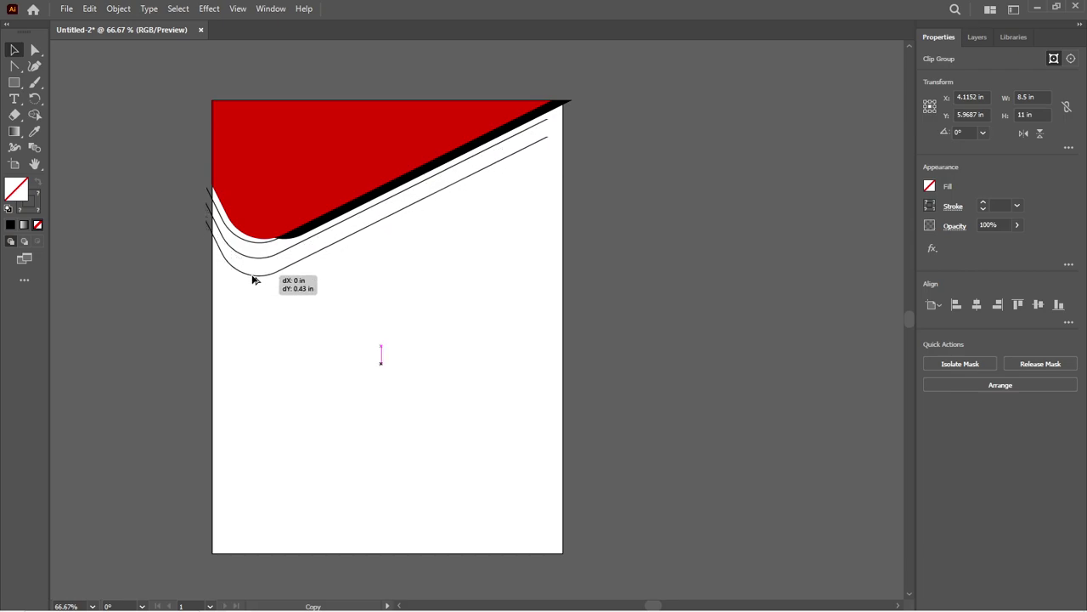
drag(251, 281, 256, 278)
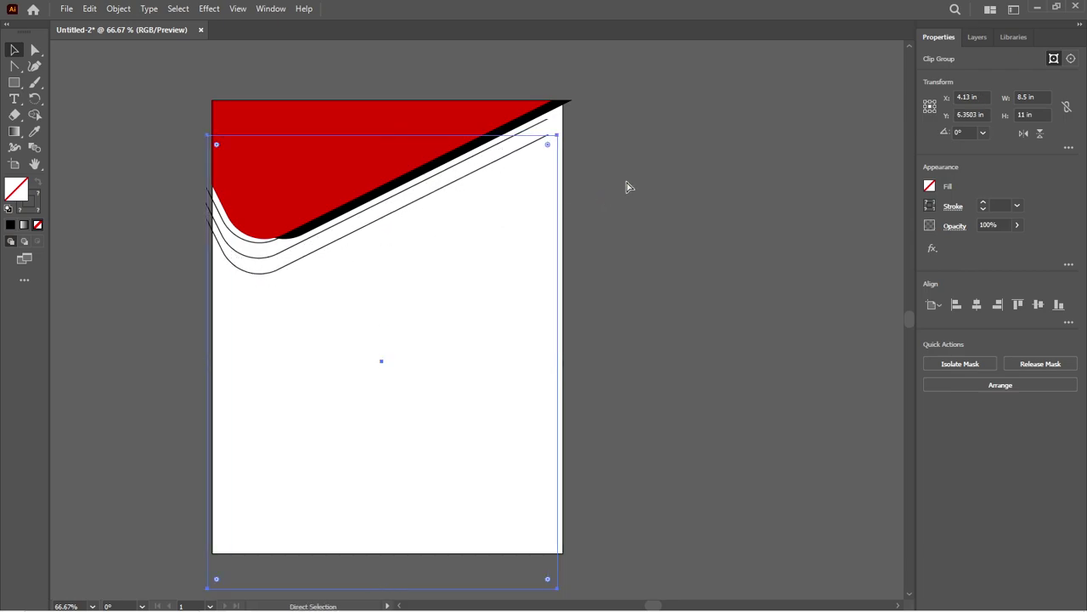
key(ctrl+d)
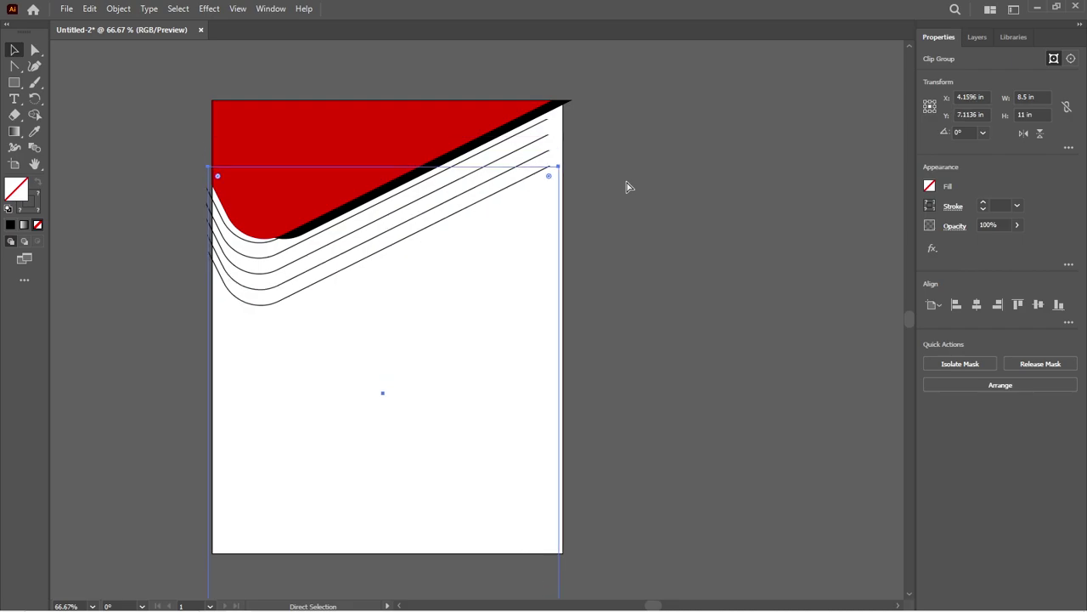
click(626, 181)
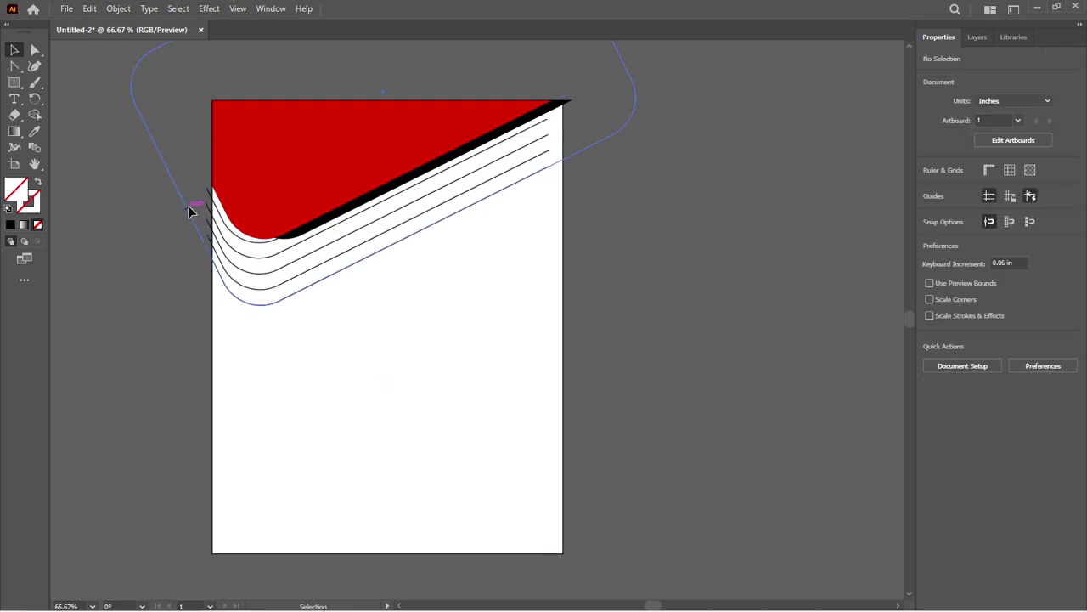
- Align all five curves' left ends to the page's left edge and nudge them down one step
scroll(191, 211, up, 3)
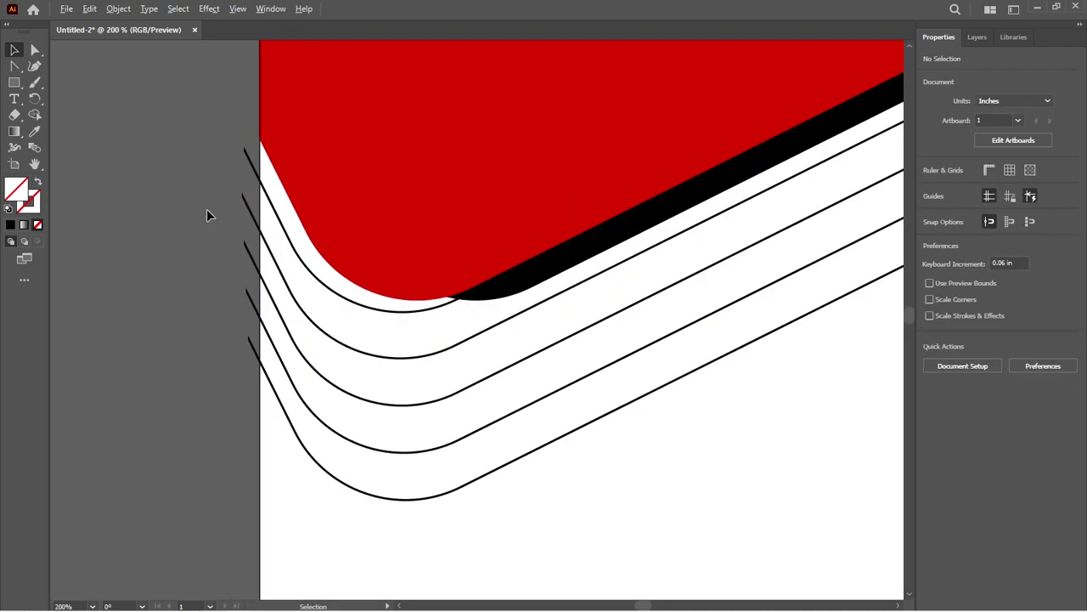
click(251, 166)
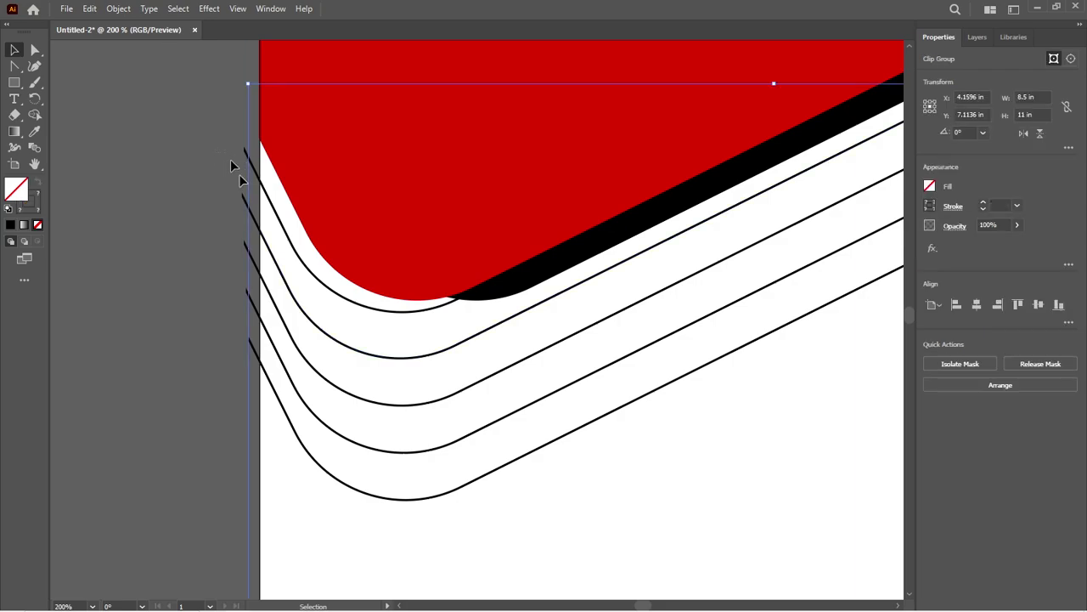
click(250, 356)
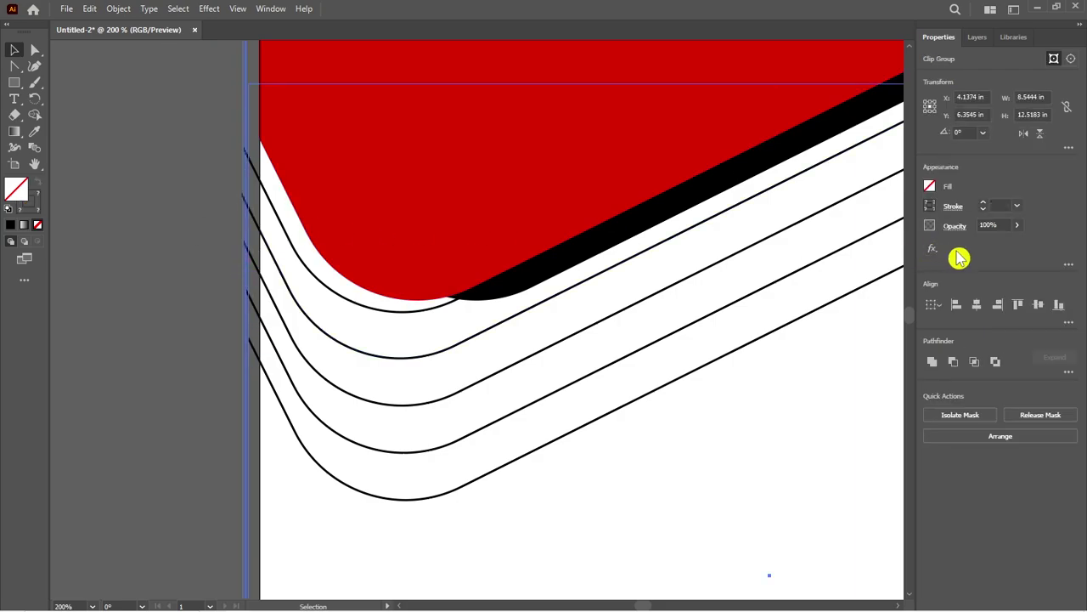
click(958, 308)
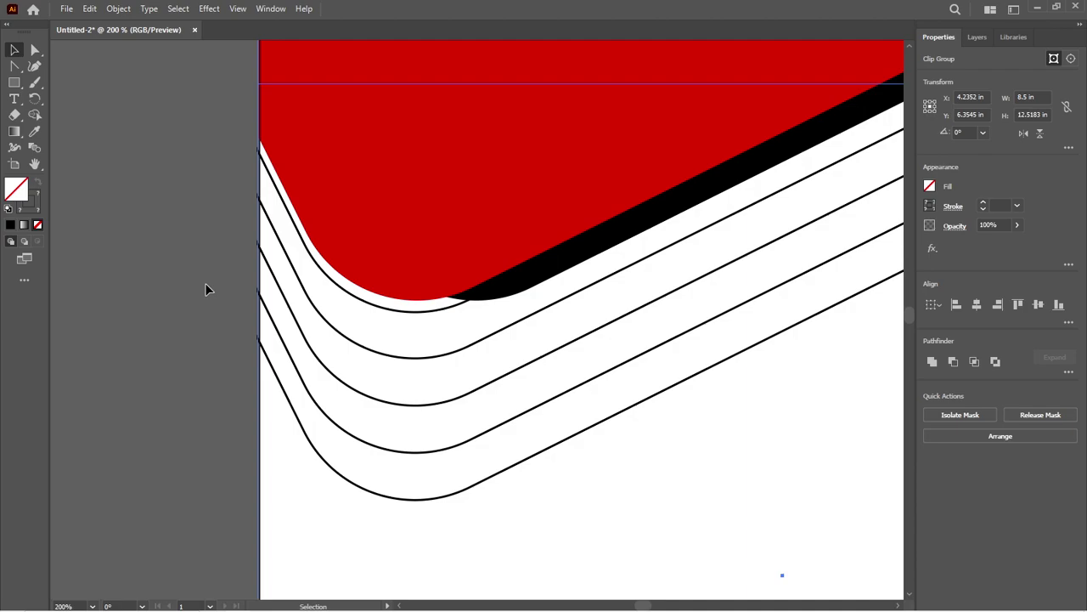
key(Down)
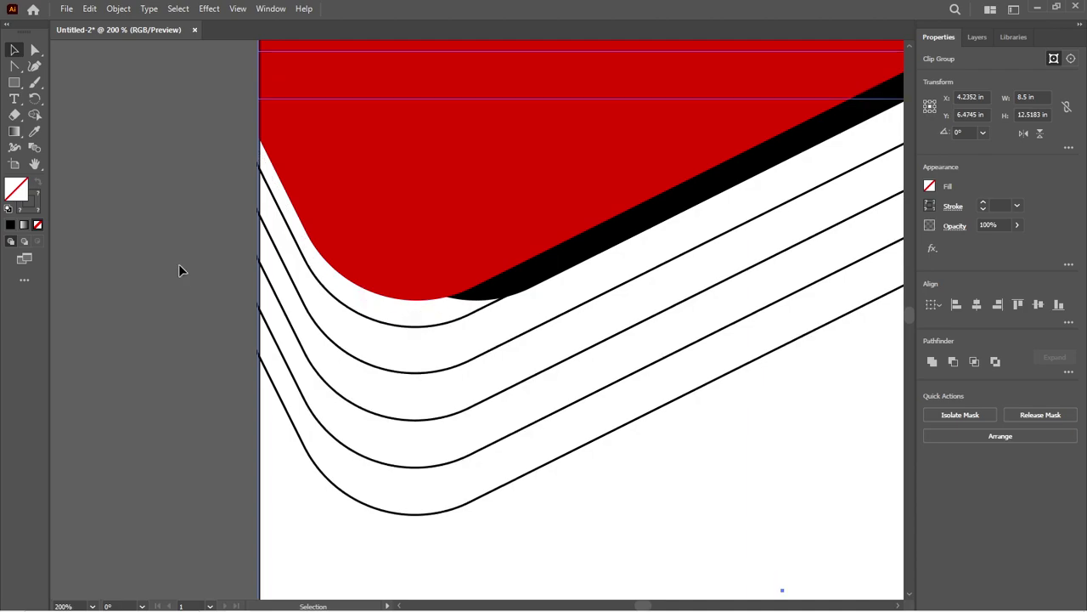
click(178, 263)
scroll(167, 222, down, 4)
scroll(233, 274, up, 1)
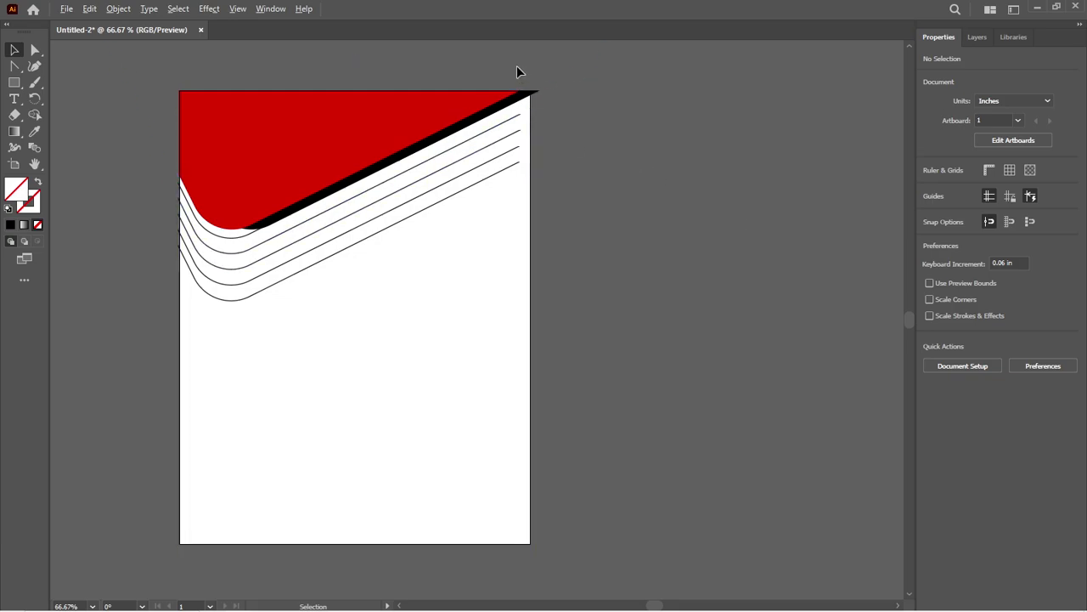
- Isolate the top curve's clip group and select its clipping rectangle
scroll(517, 67, up, 2)
click(519, 180)
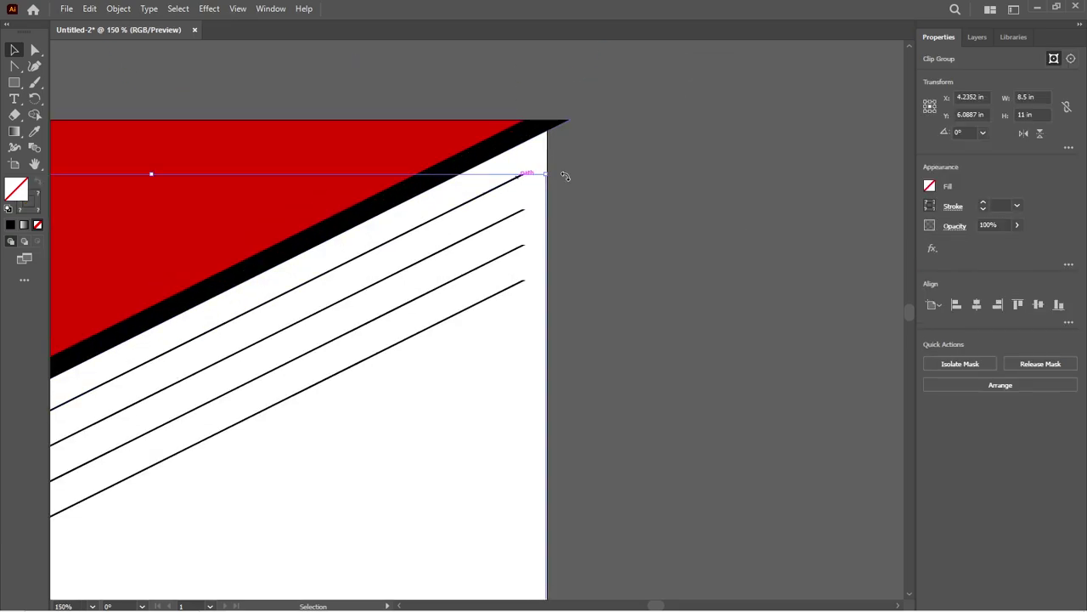
double_click(508, 191)
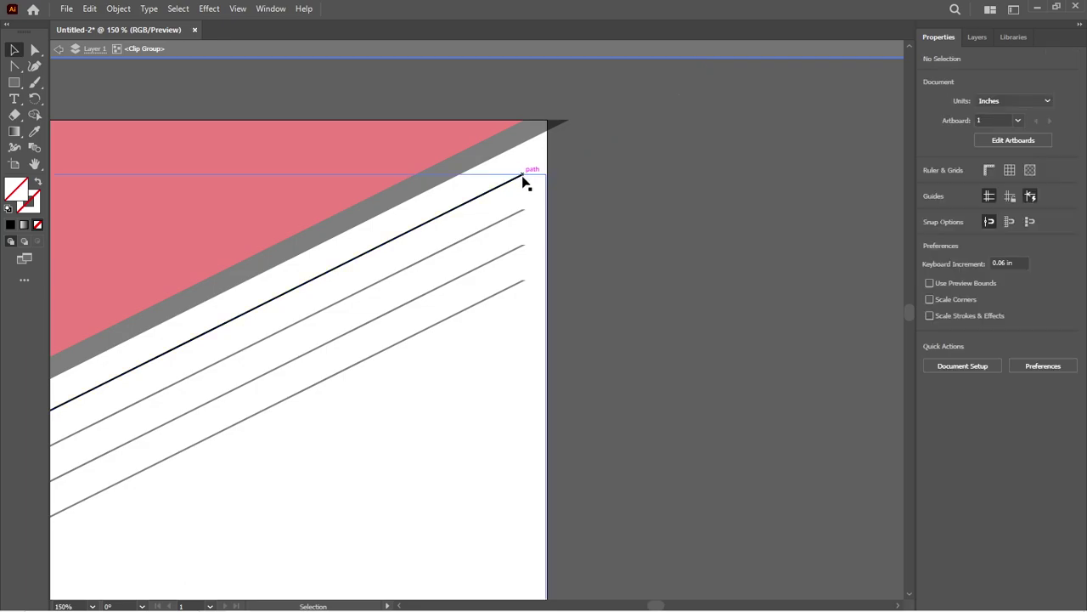
click(513, 184)
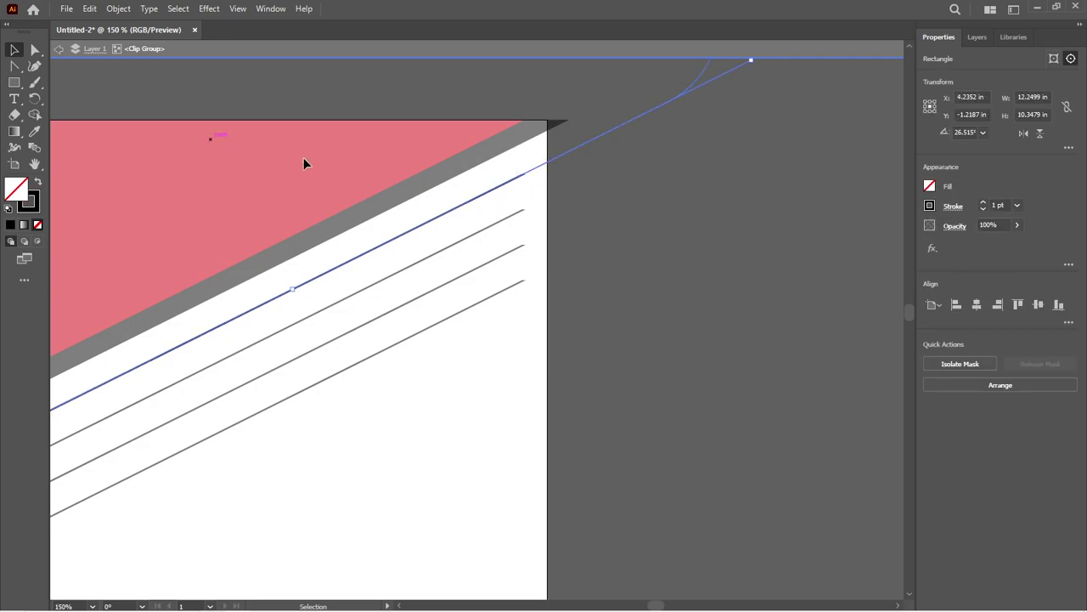
- Pull curve handles out of the clipping rectangle's top-right corner with the Anchor Point tool
click(15, 73)
scroll(420, 232, down, 3)
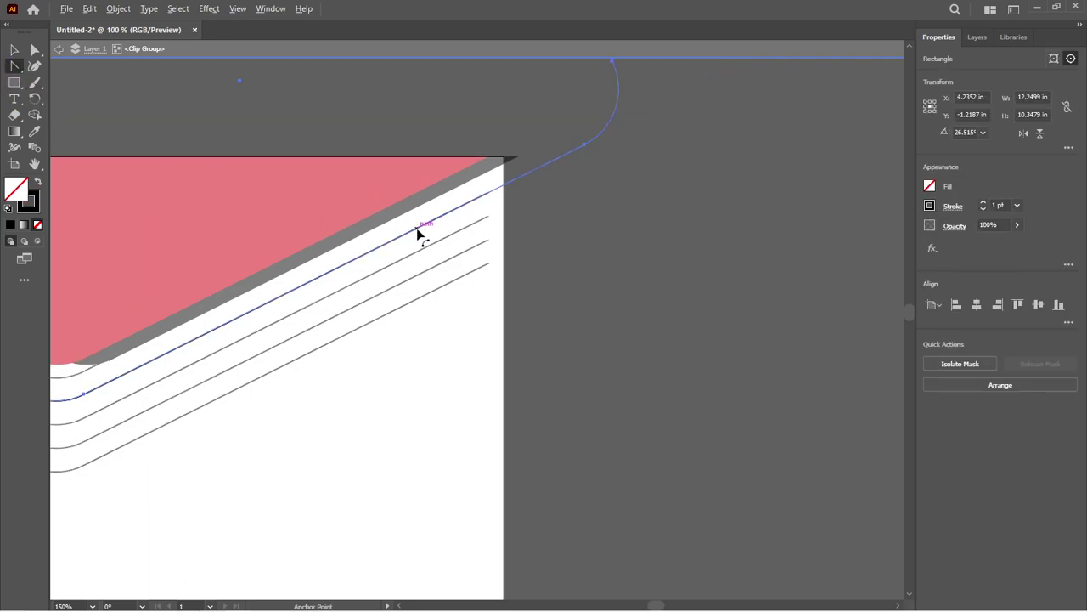
scroll(513, 198, up, 1)
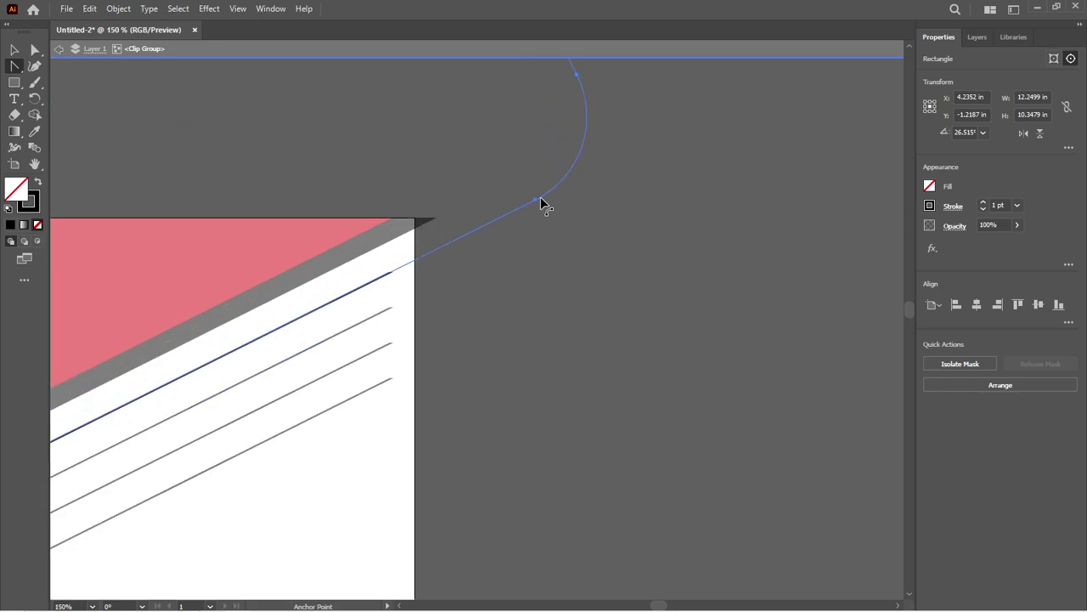
mouse_move(536, 202)
mouse_down()
mouse_move(725, 124)
mouse_move(496, 239)
mouse_move(527, 236)
mouse_up()
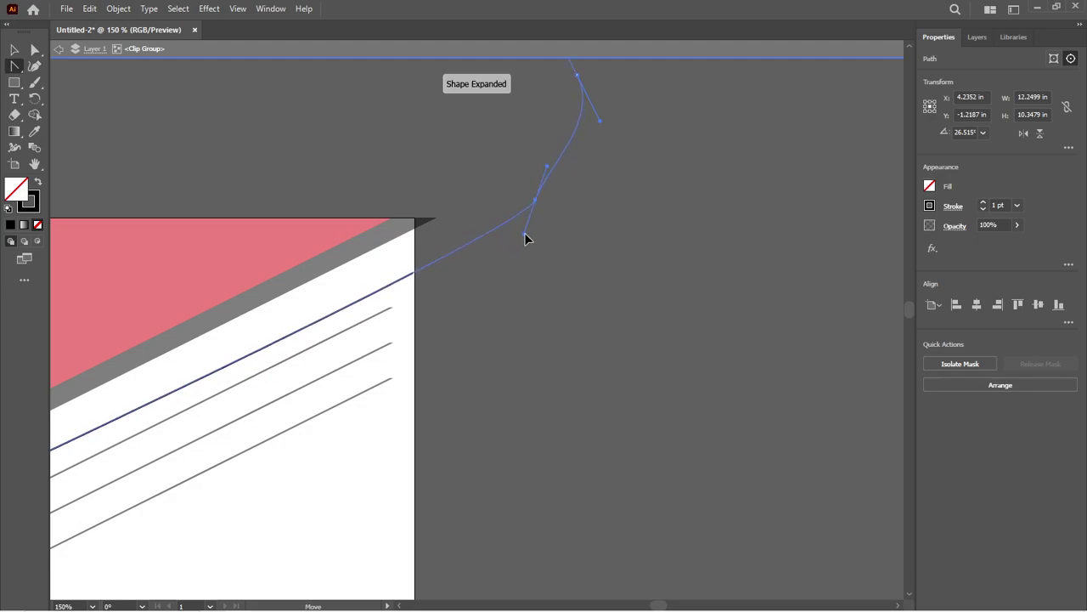
- Nudge the mask's corner anchor up and right beyond the page's top-right corner
click(536, 203)
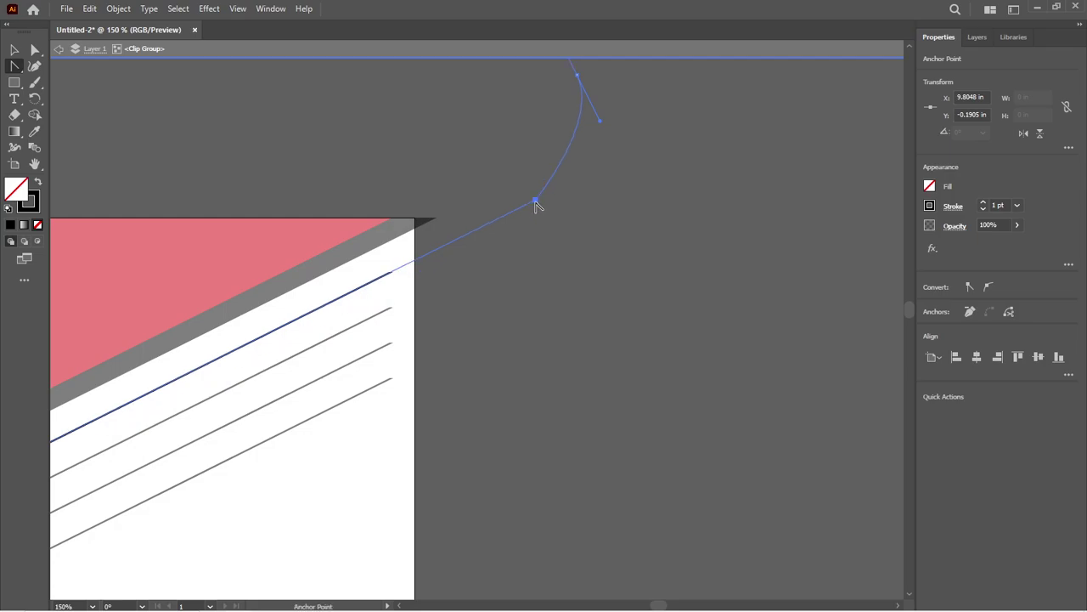
key(Right)
key(Right)
key(Right)
key(Up)
key(Up)
key(Right)
key(Right)
key(Right)
key(Up)
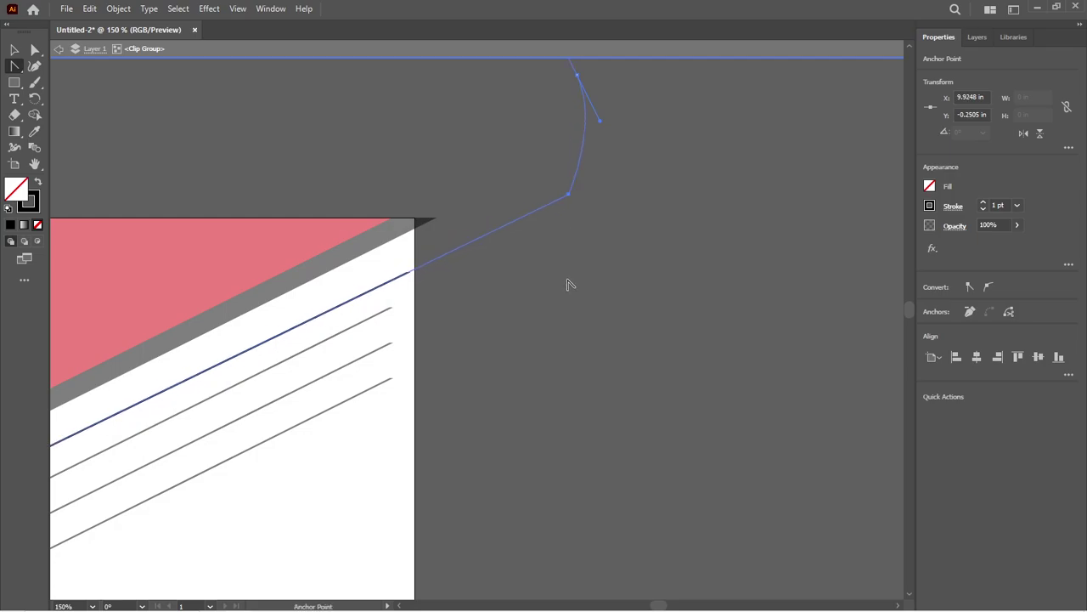
key(Right)
key(Right)
key(Right)
key(Right)
key(Right)
key(Right)
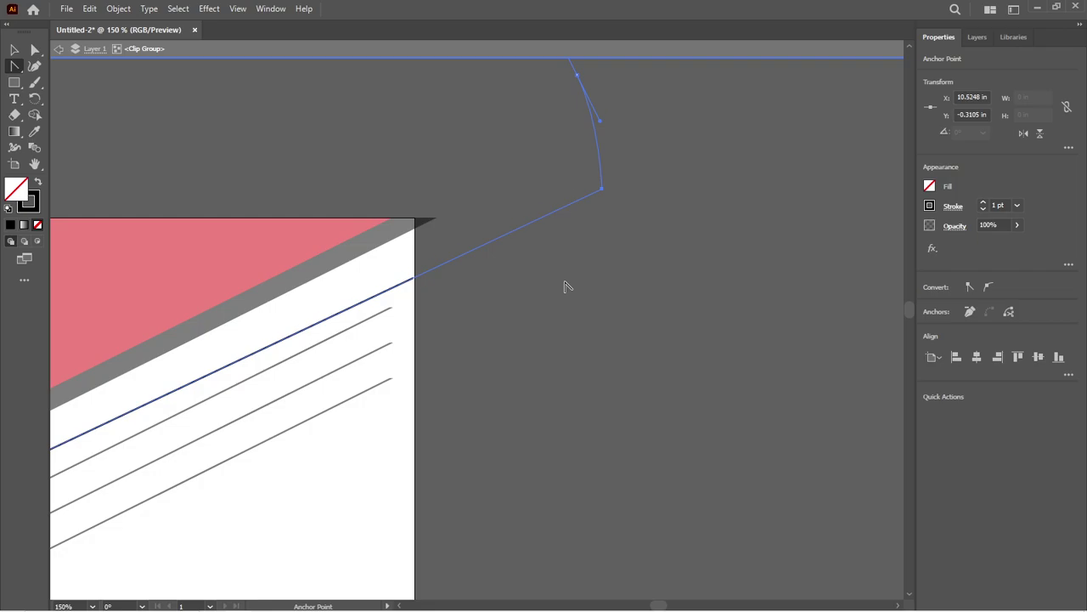
key(Right)
key(Up)
key(Right)
key(Up)
key(Right)
key(Right)
key(Right)
key(Up)
key(Up)
key(Up)
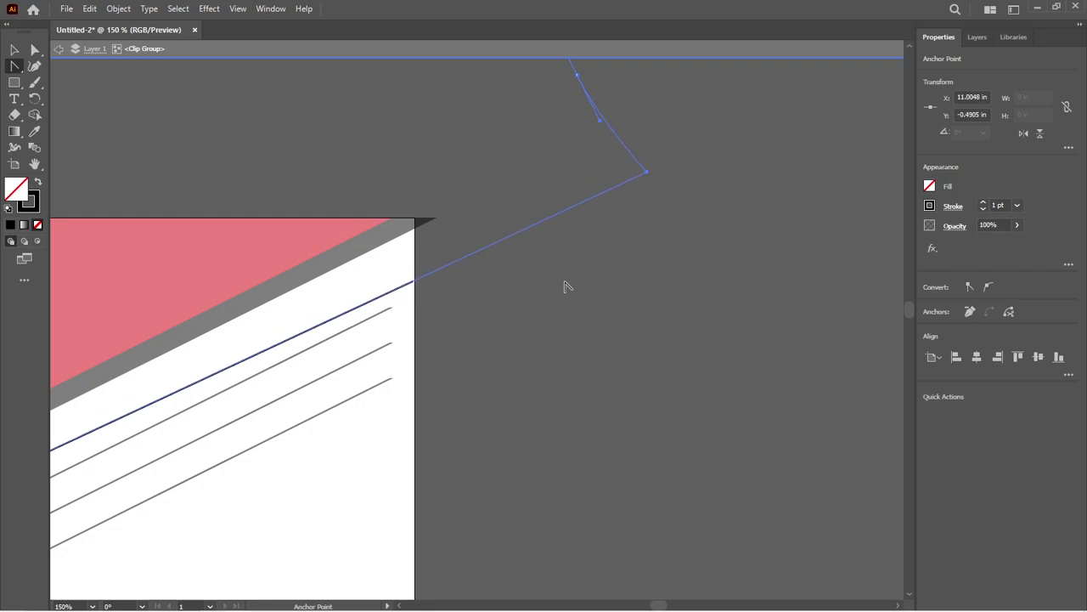
key(Right)
key(Right)
key(Right)
key(Up)
key(Right)
key(Up)
key(Up)
key(Up)
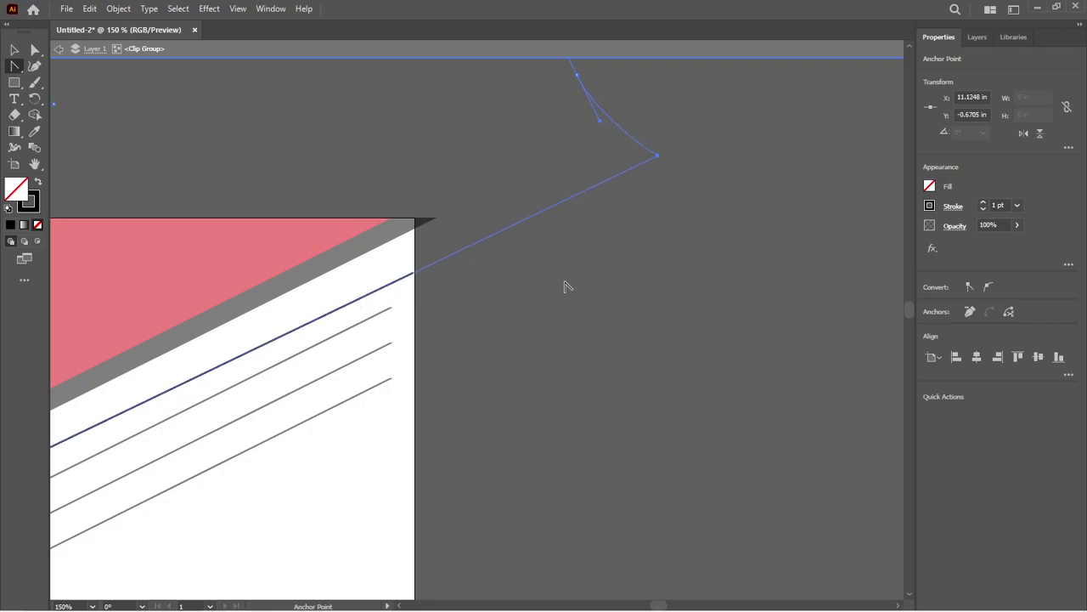
key(Up)
key(Up)
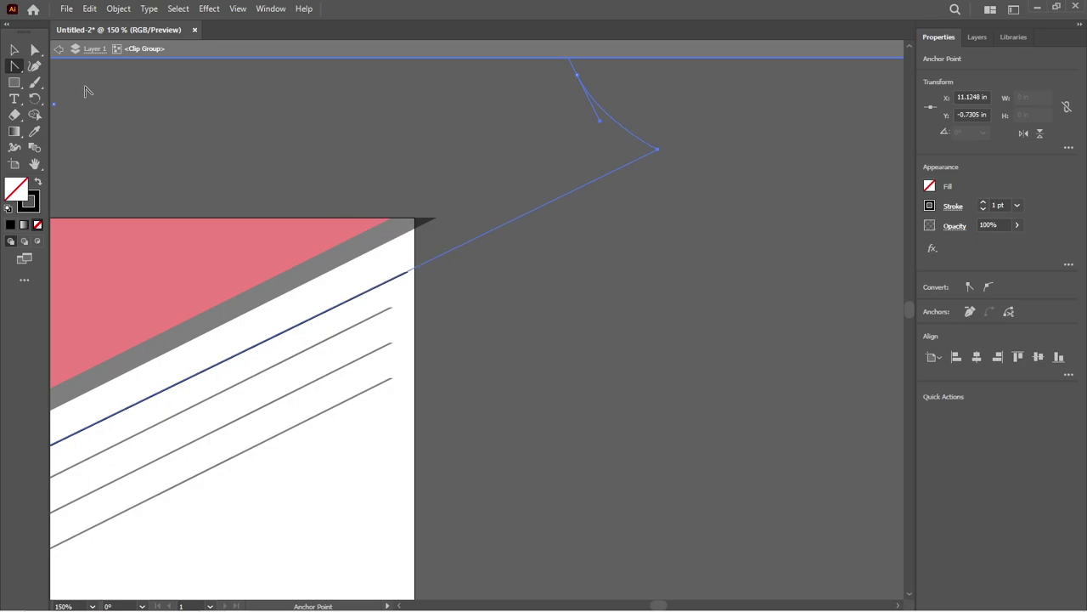
click(205, 127)
- Exit the curve's clip group and enter the red header group to reach its shape
double_click(208, 128)
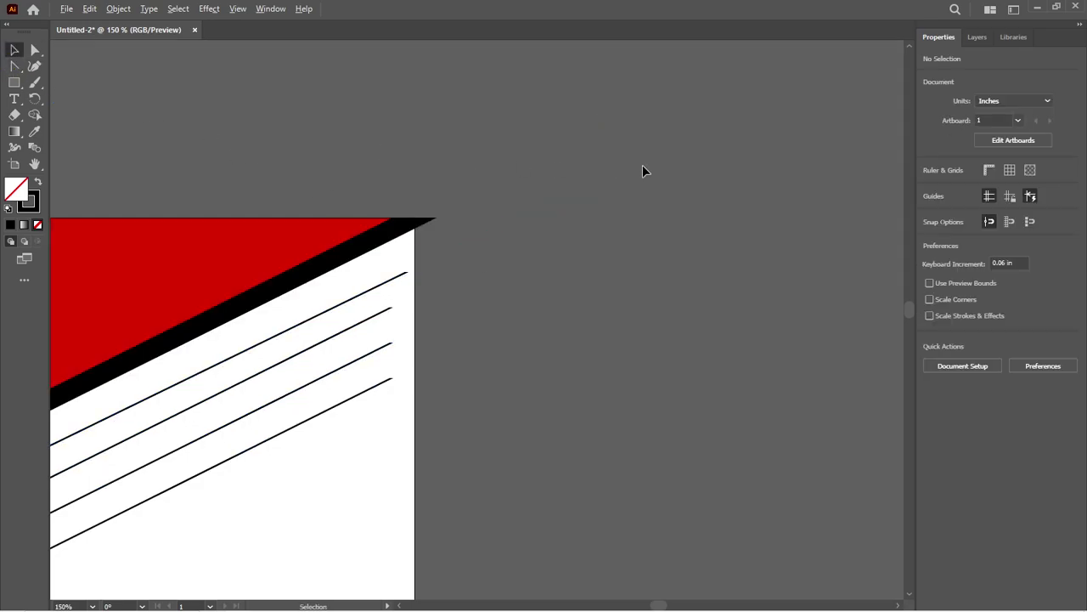
scroll(645, 165, down, 3)
scroll(532, 304, up, 1)
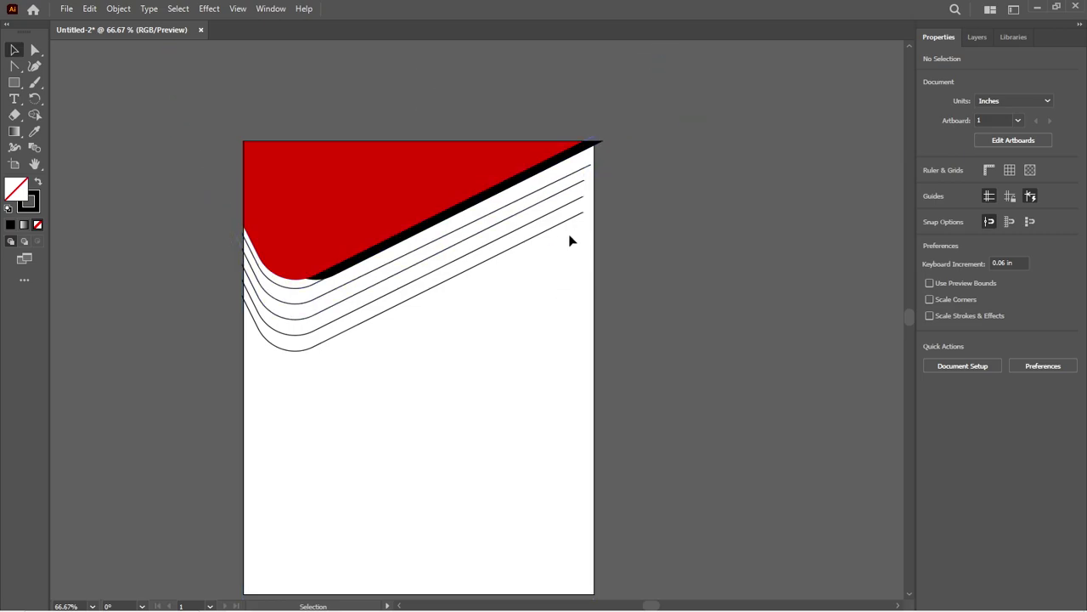
scroll(425, 167, down, 1)
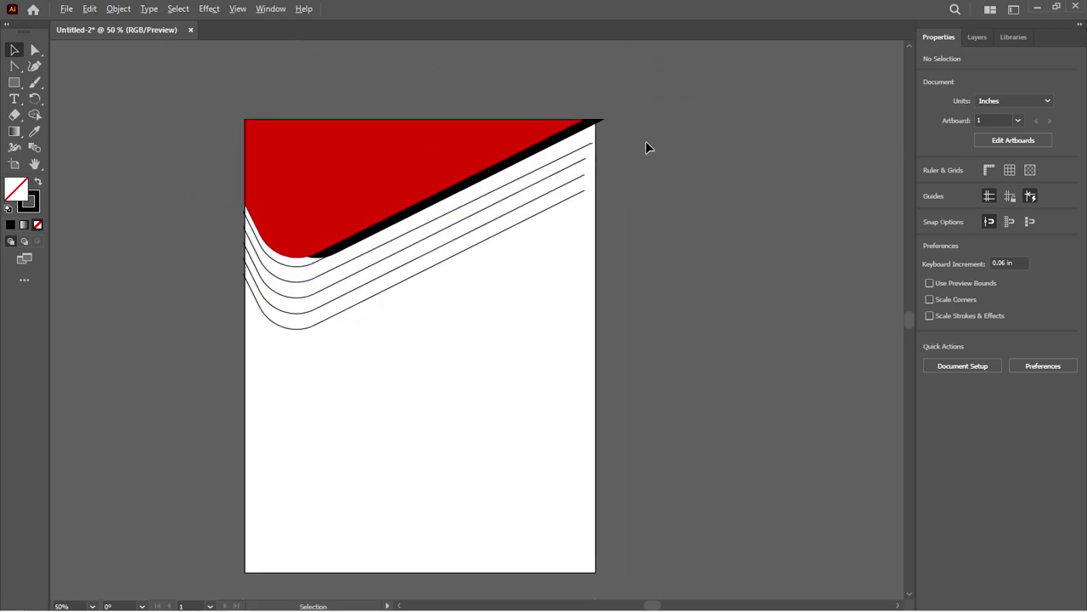
scroll(626, 133, up, 1)
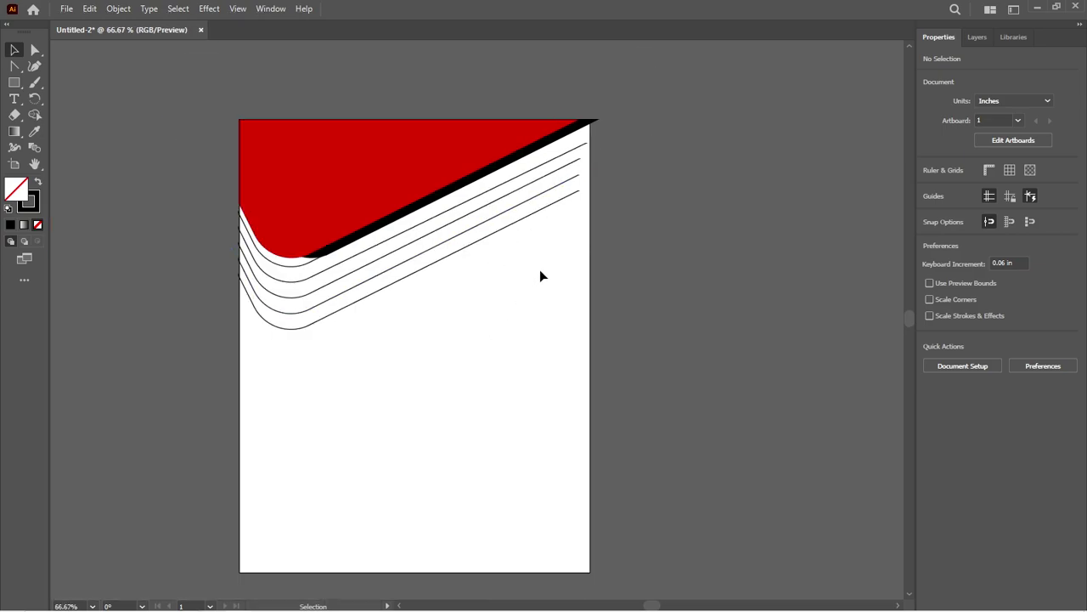
scroll(386, 567, up, 1)
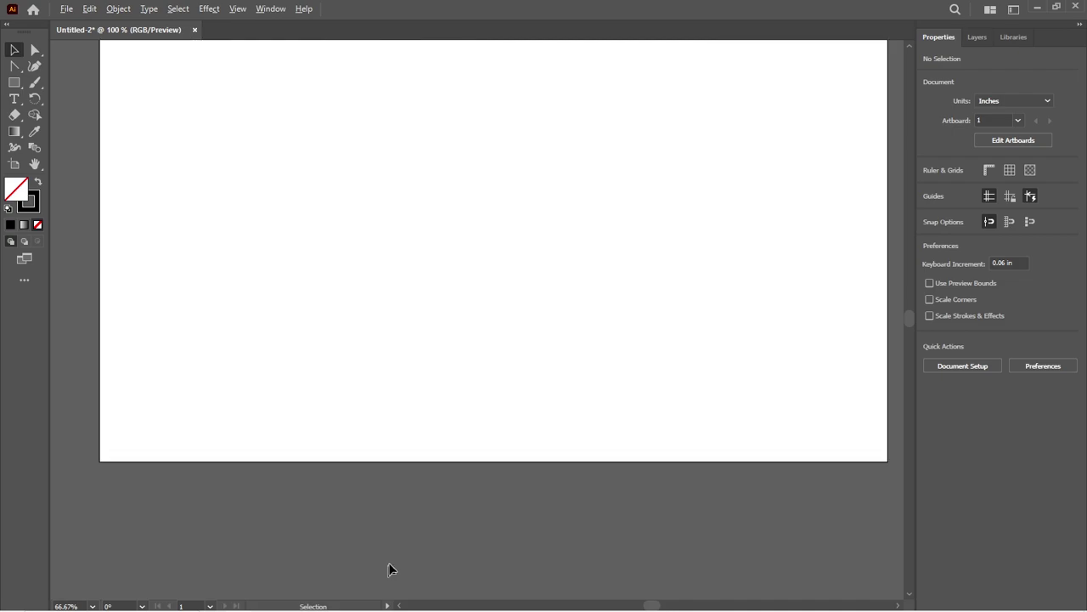
scroll(221, 376, down, 5)
scroll(221, 206, down, 2)
scroll(202, 371, up, 1)
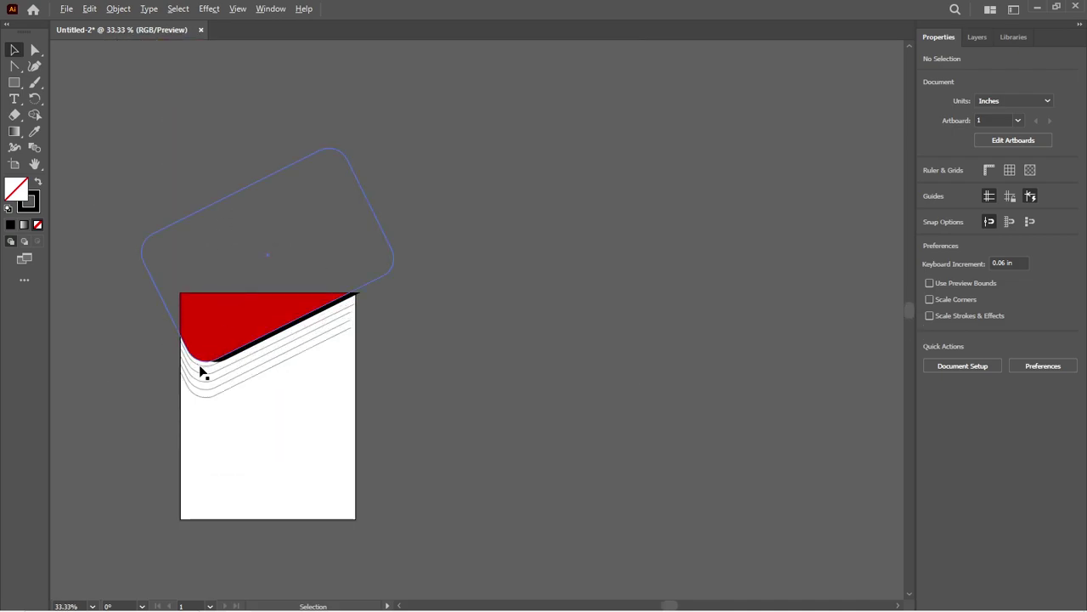
scroll(281, 274, up, 2)
click(281, 274)
double_click(260, 253)
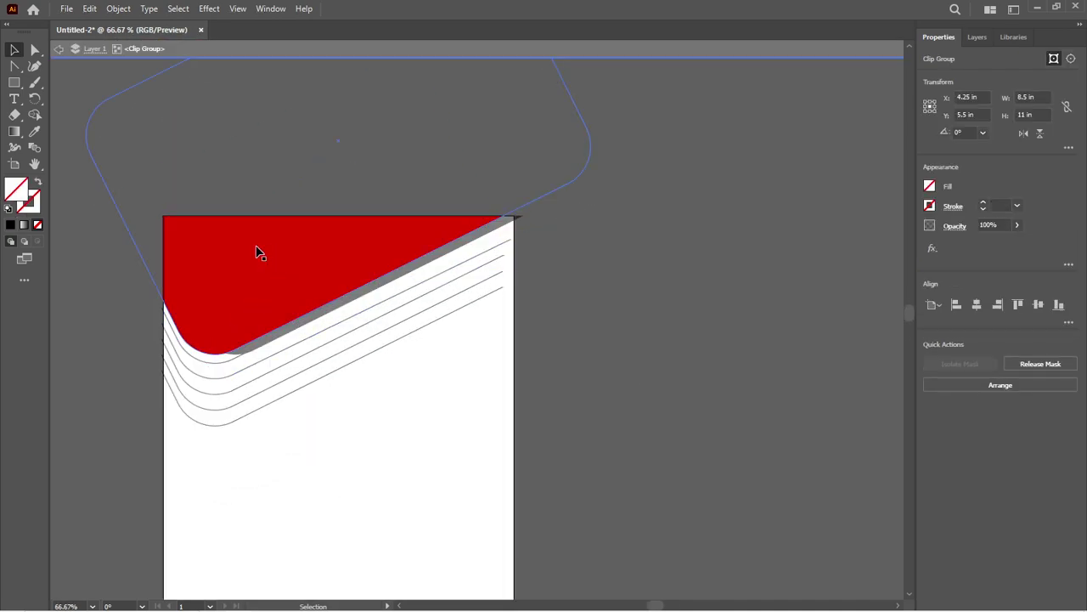
- Change the header shape's fill from red to bright cyan
double_click(16, 189)
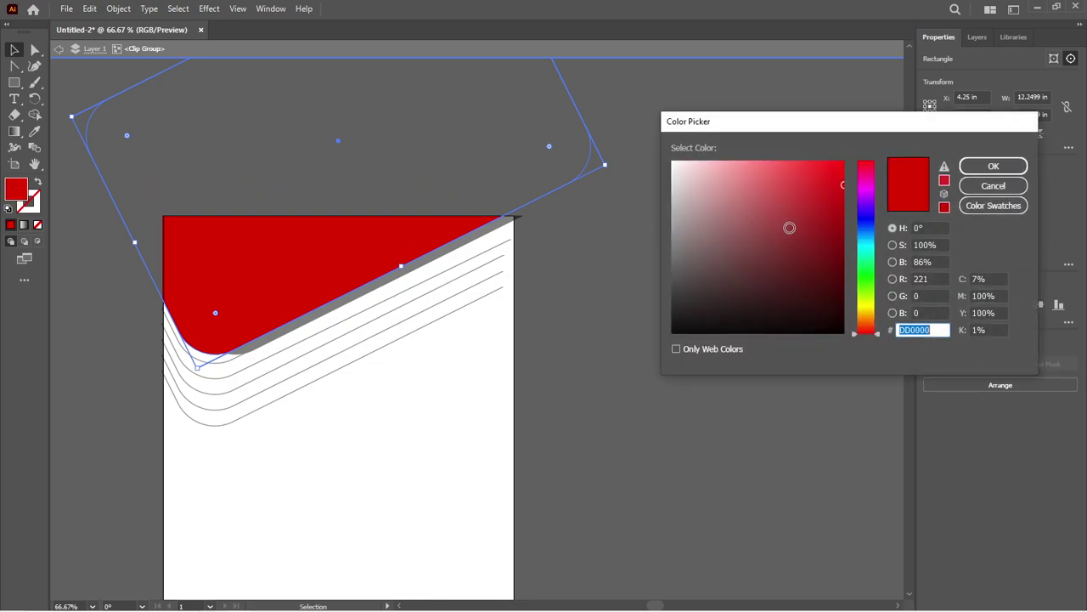
drag(860, 276, 864, 242)
drag(804, 264, 870, 125)
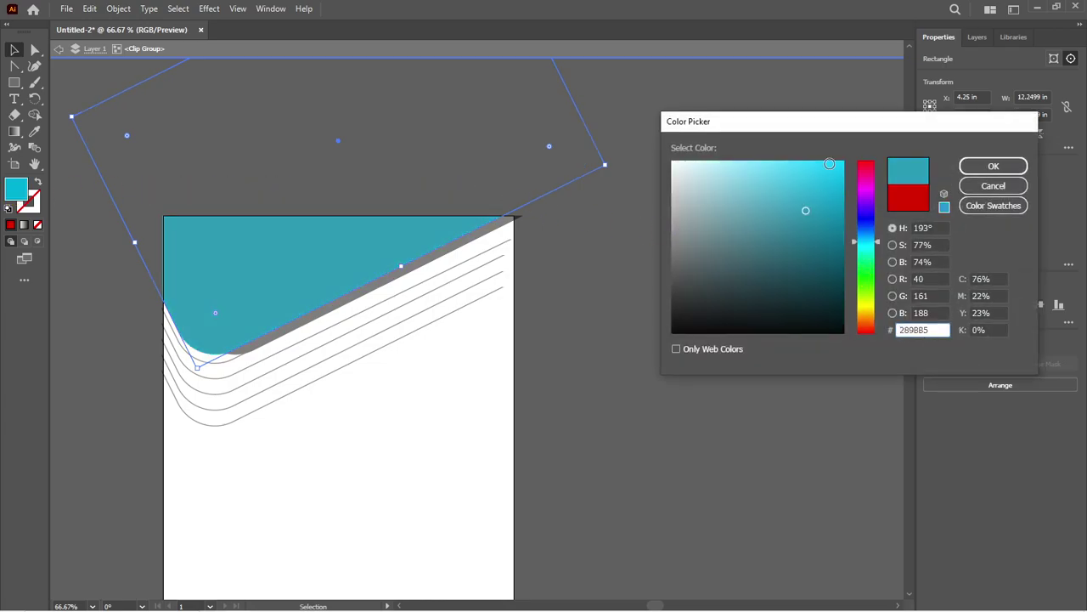
click(993, 166)
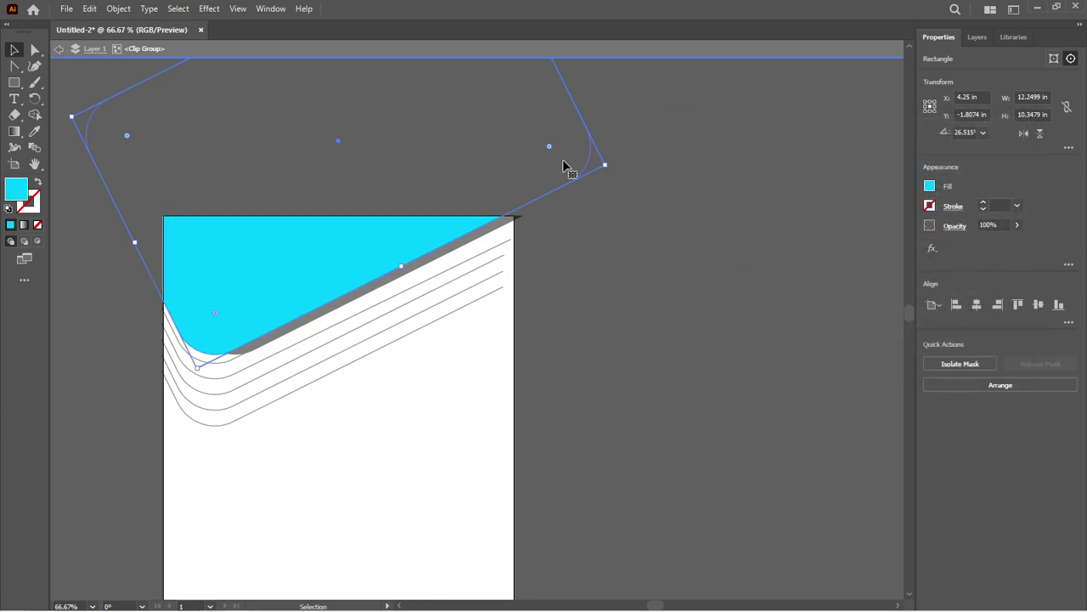
click(654, 183)
scroll(654, 184, down, 4)
scroll(654, 184, down, 1)
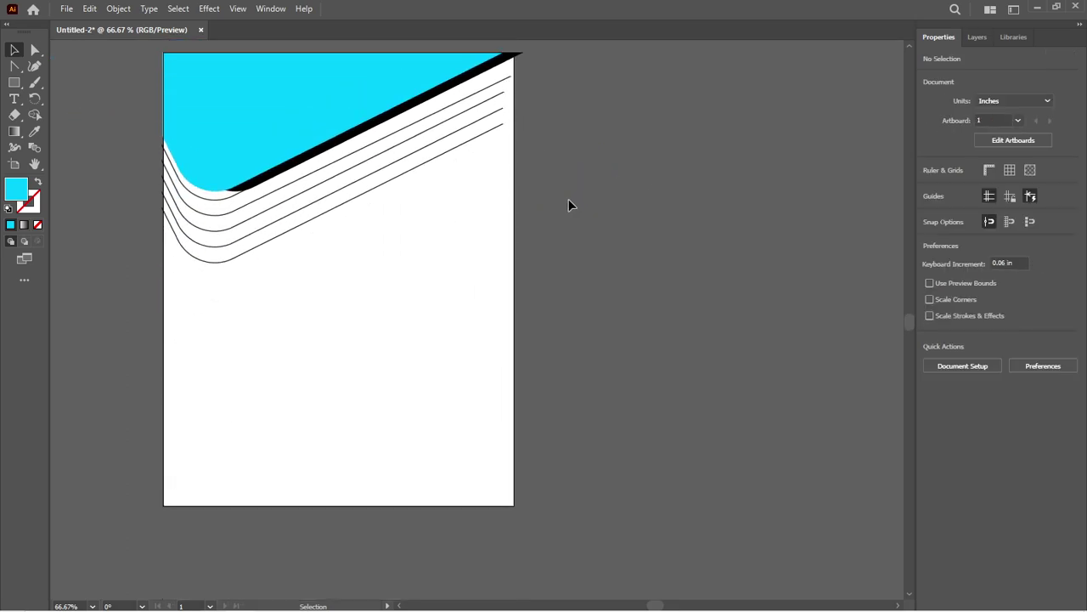
scroll(599, 136, up, 1)
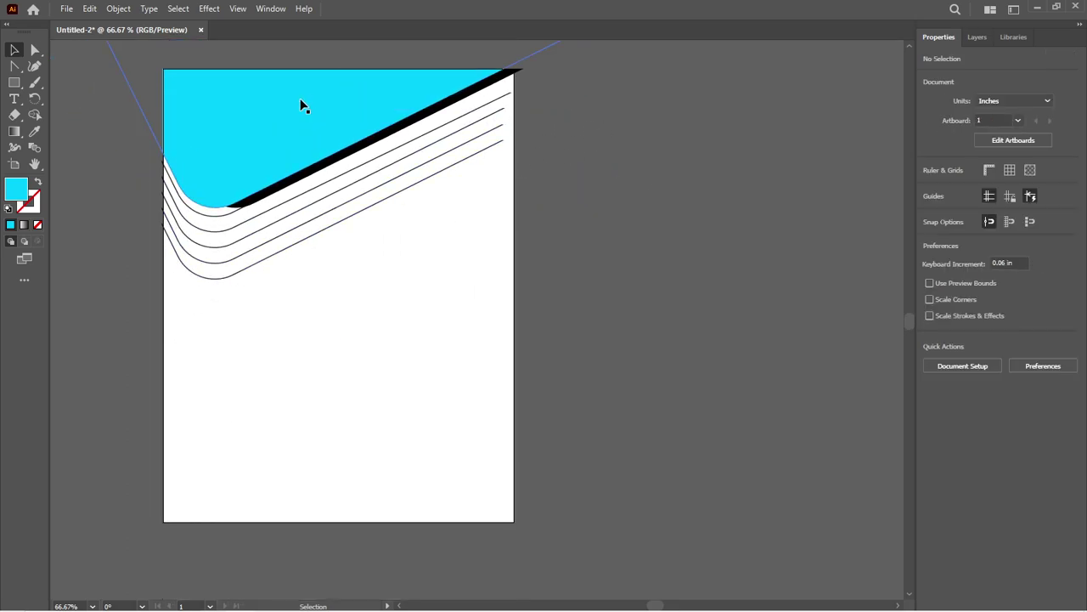
- Remove trial copies of a curved line and the cyan header
mouse_move(281, 130)
mouse_down()
mouse_move(323, 183)
mouse_move(393, 178)
mouse_up()
key(ctrl+z)
click(580, 165)
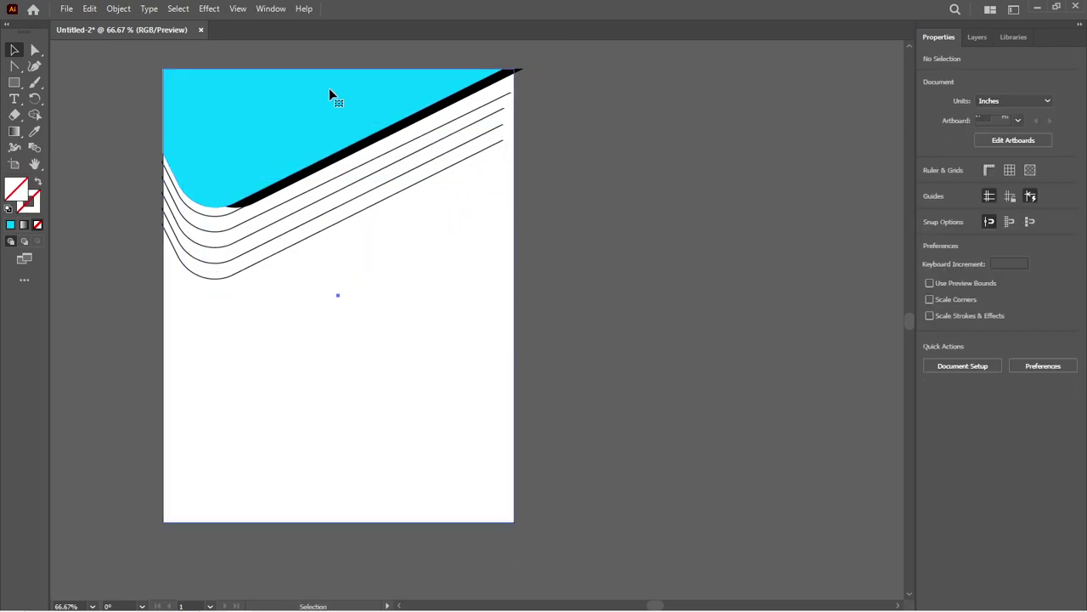
click(330, 95)
drag(330, 95, 575, 353)
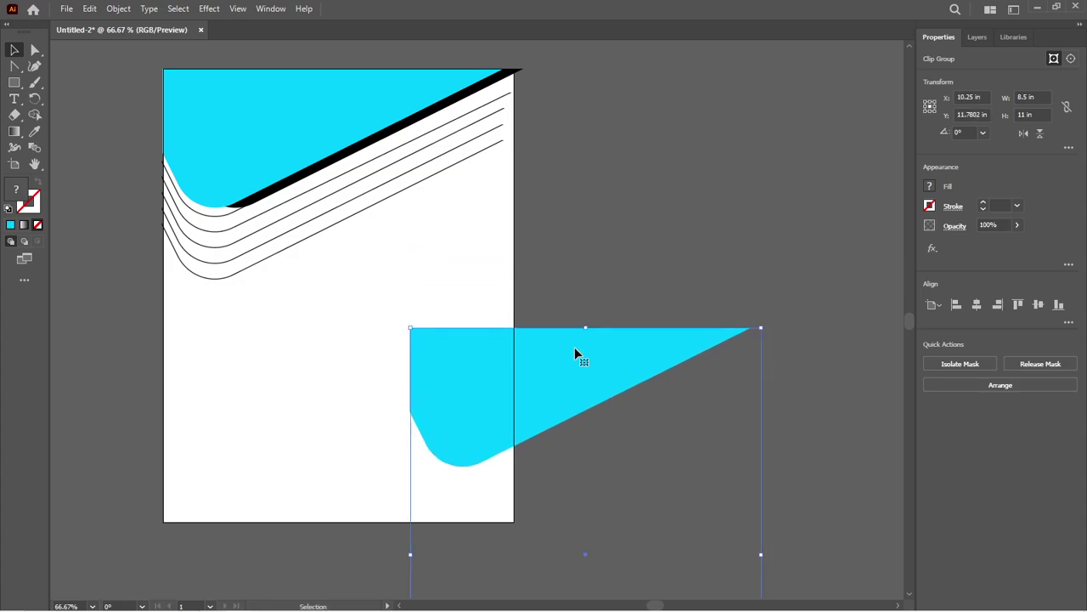
key(Delete)
- Draw a rectangle off the bottom-right corner, round its corners, and snap it to the page bottom
click(15, 83)
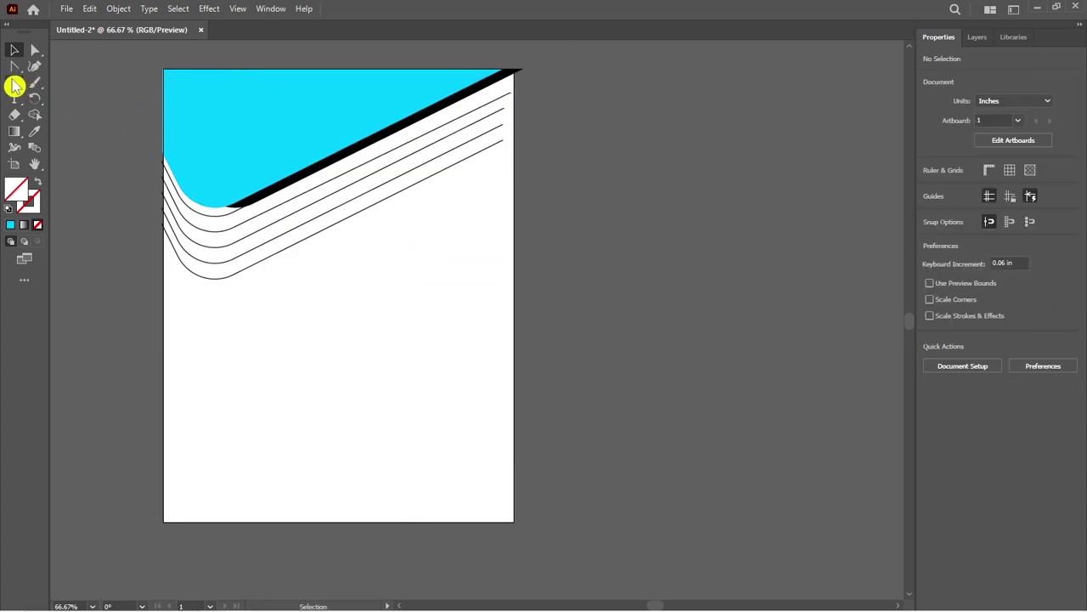
drag(661, 422, 425, 570)
click(14, 49)
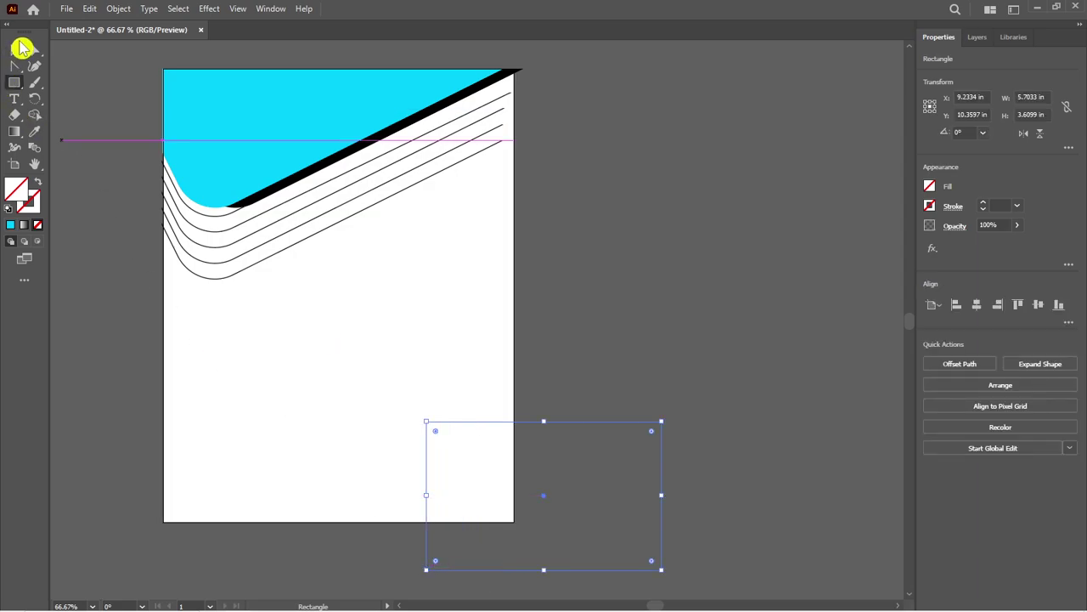
drag(651, 437, 649, 495)
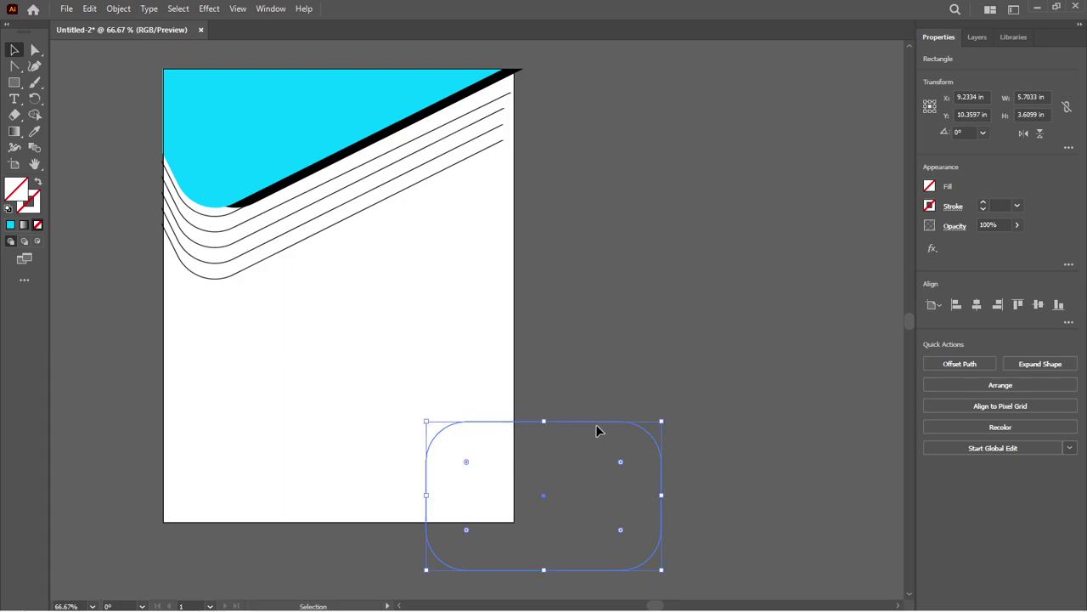
drag(598, 431, 603, 457)
- Enlarge the rounded rectangle to about 9.4 × 6.3 in and rotate it to about 318.6°
alt+scroll(566, 320, down, 2)
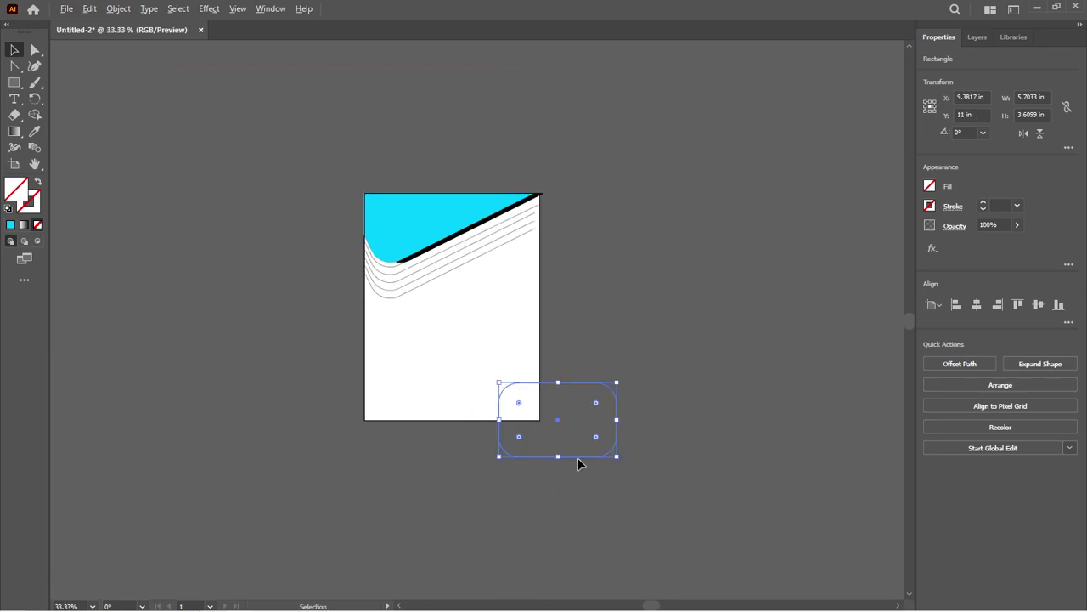
alt+scroll(578, 463, up, 2)
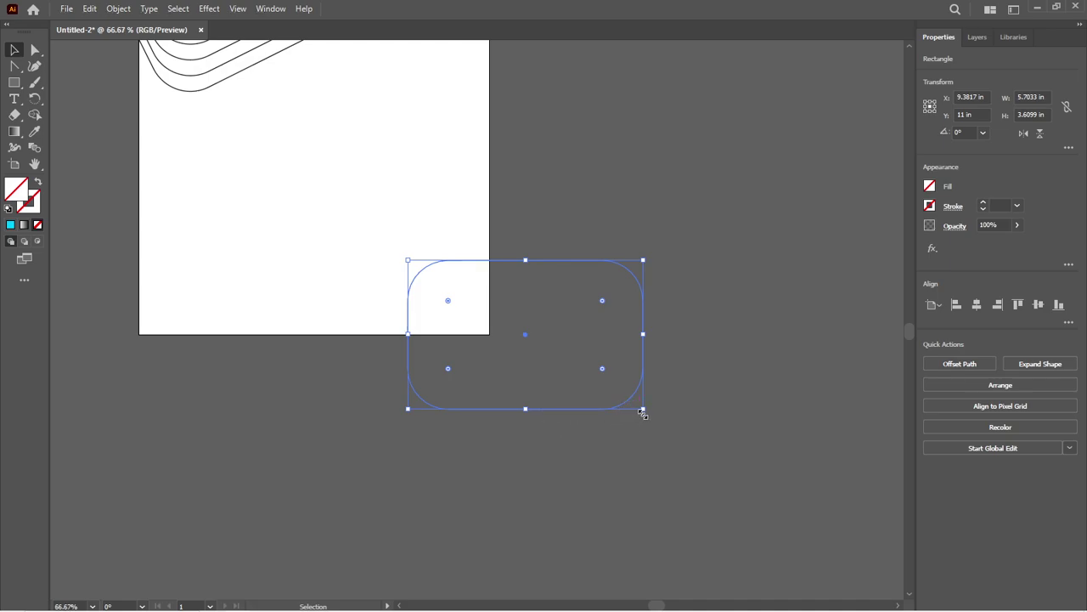
drag(642, 411, 794, 519)
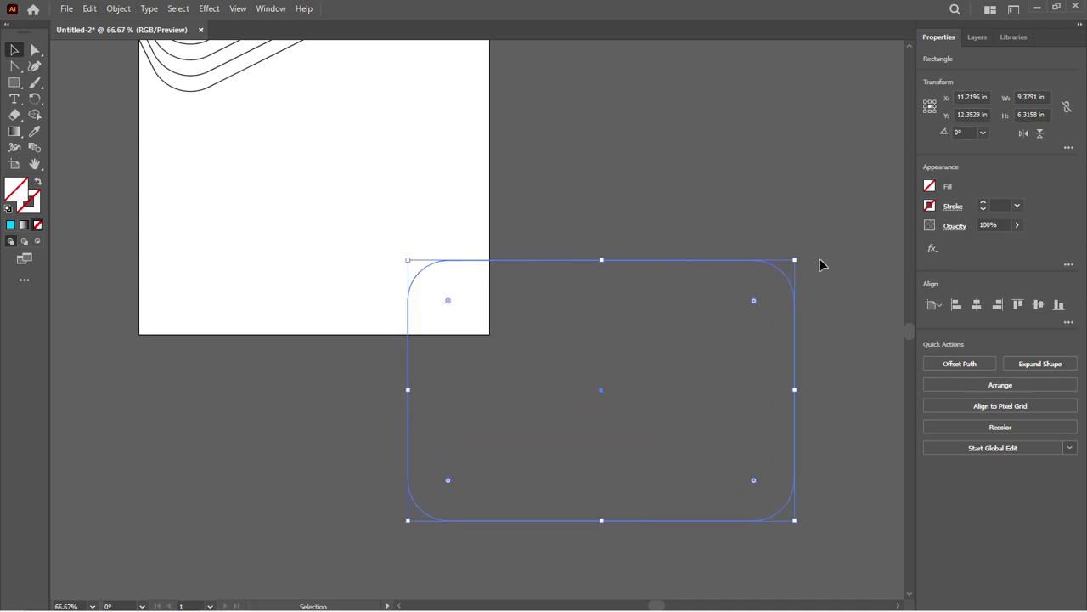
drag(800, 257, 825, 337)
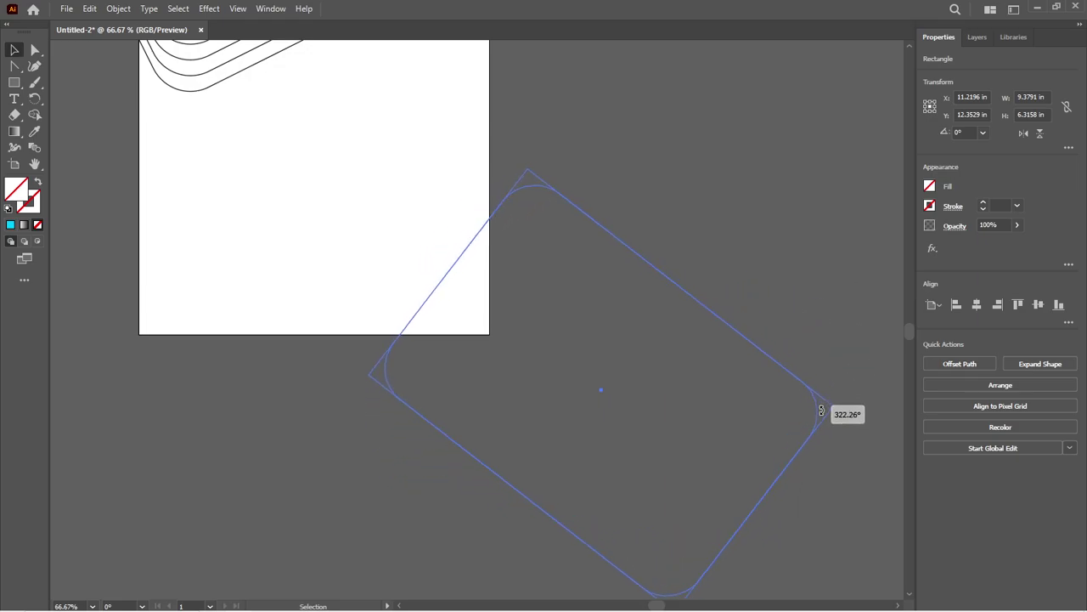
drag(825, 337, 823, 410)
click(794, 276)
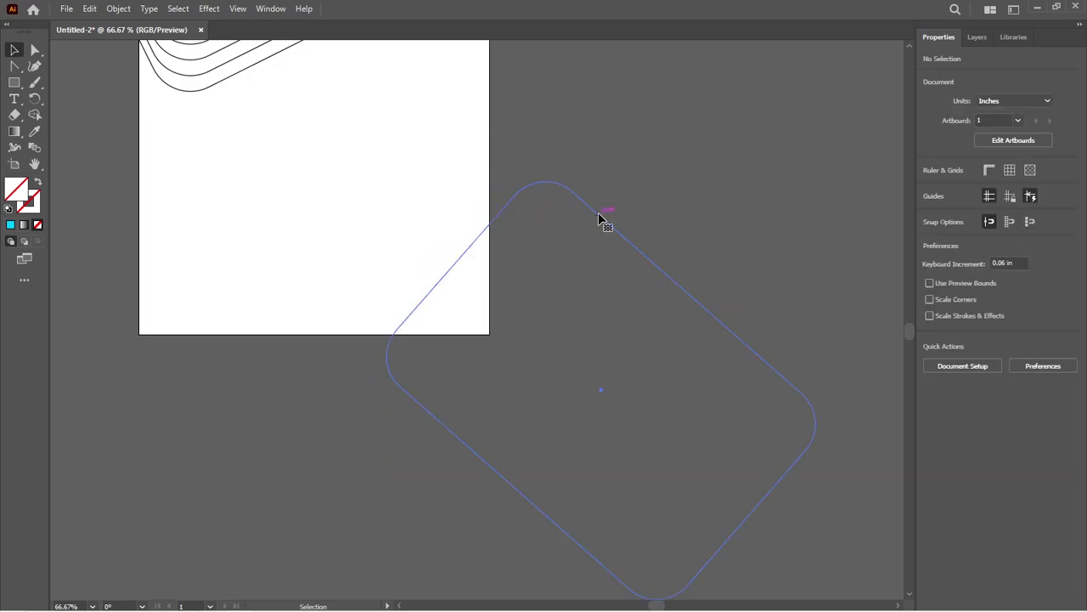
click(602, 218)
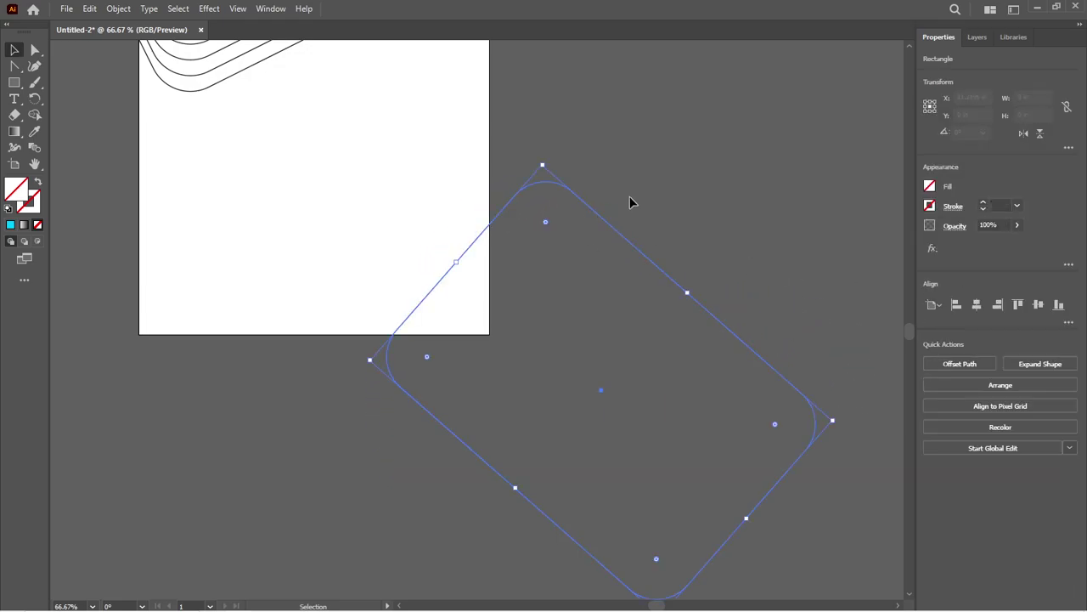
- Fill the tilted rounded rectangle with red ff0000
double_click(25, 187)
text(ff0000)
click(986, 164)
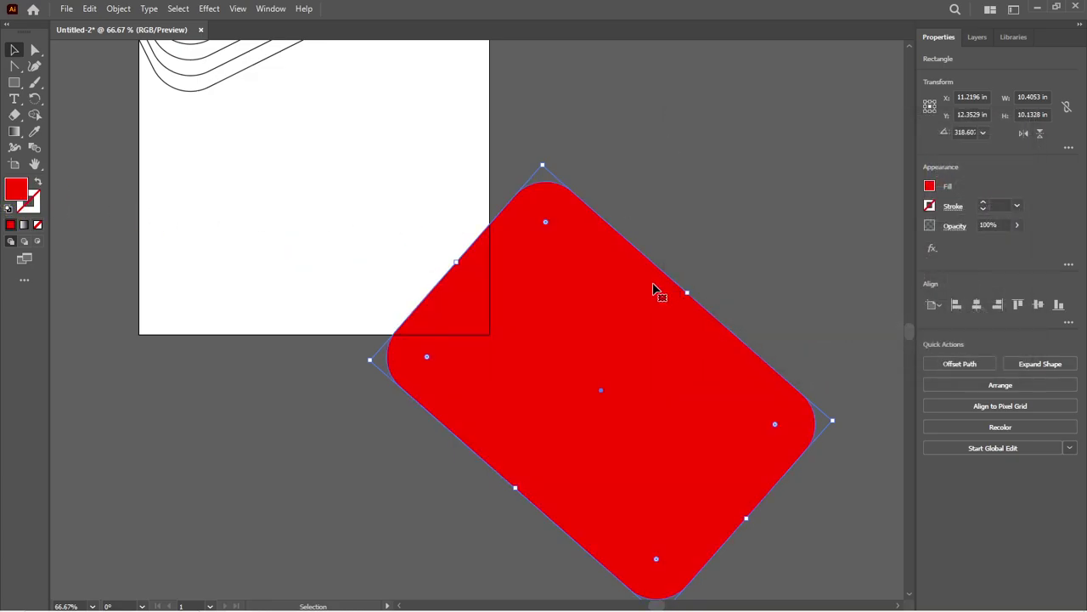
- Rotate the red shape to about 308.7° and reposition it over the bottom-right corner
drag(654, 290, 553, 367)
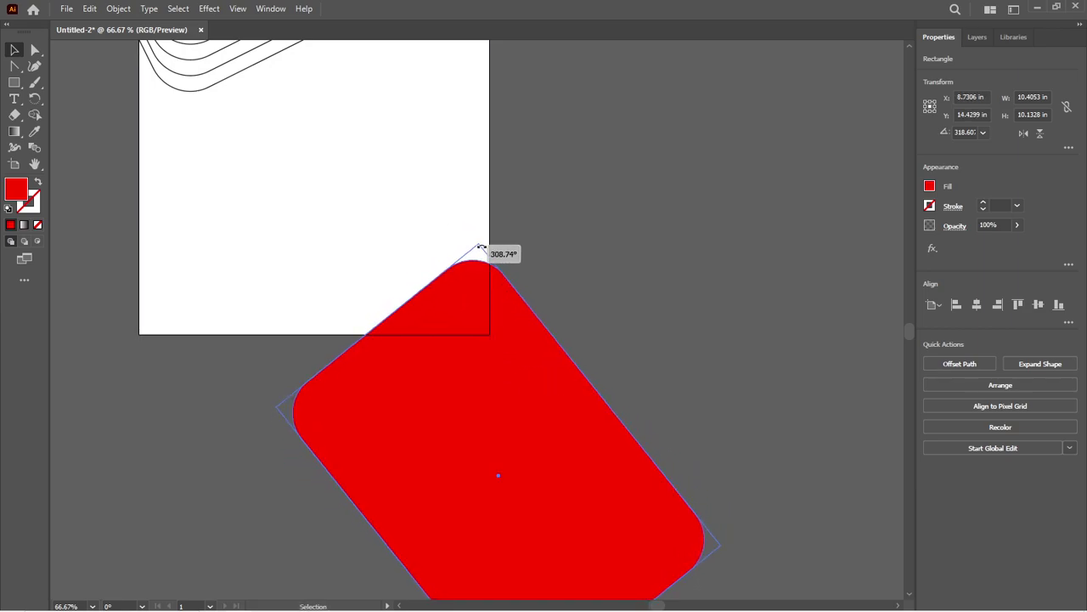
drag(435, 247, 488, 252)
drag(527, 320, 508, 333)
click(580, 294)
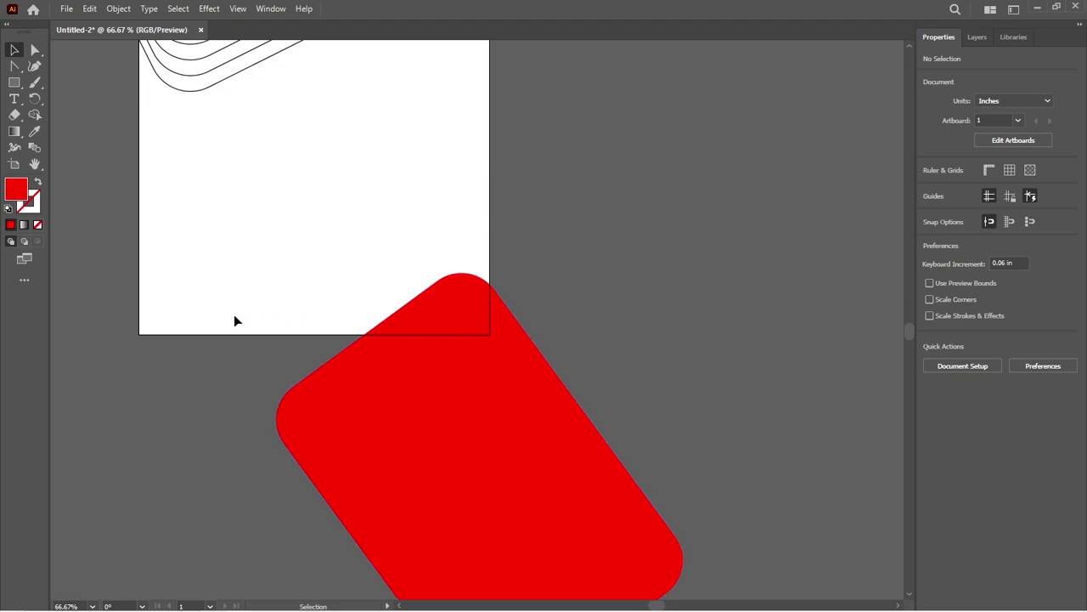
scroll(236, 321, up, 2)
drag(461, 445, 466, 418)
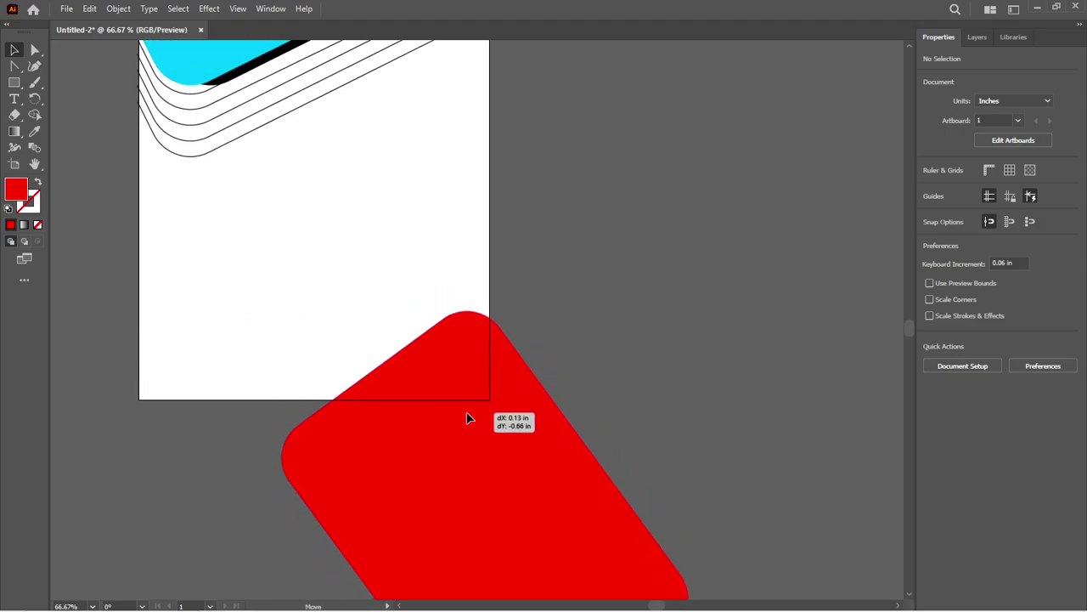
click(202, 348)
scroll(202, 348, up, 1)
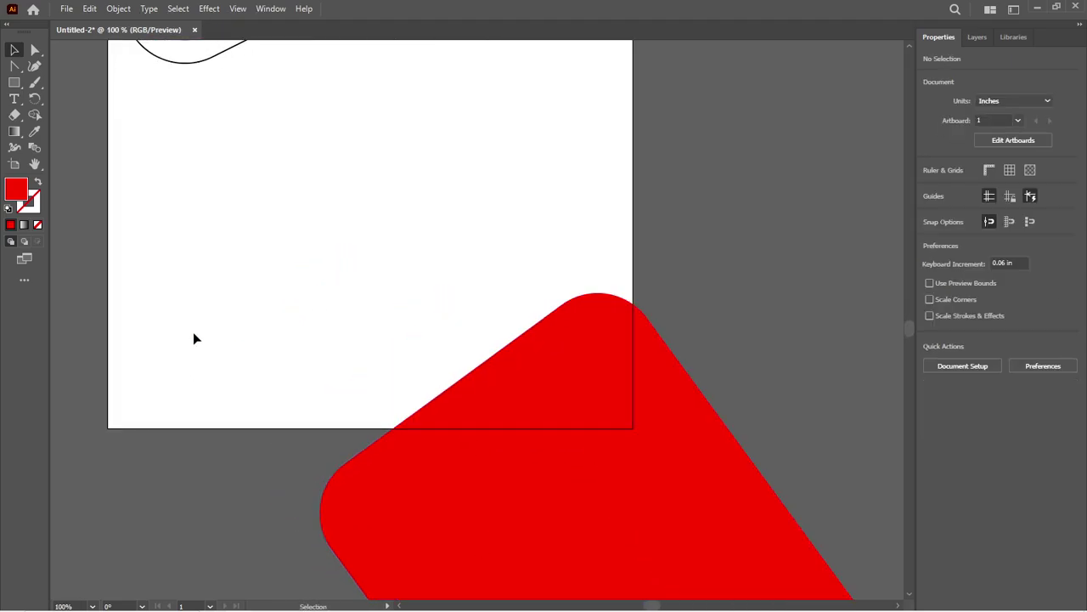
- Draw a 7.3872 × 2.4286 in rectangle from the bottom-left corner, no fill, 2 pt black stroke
click(14, 82)
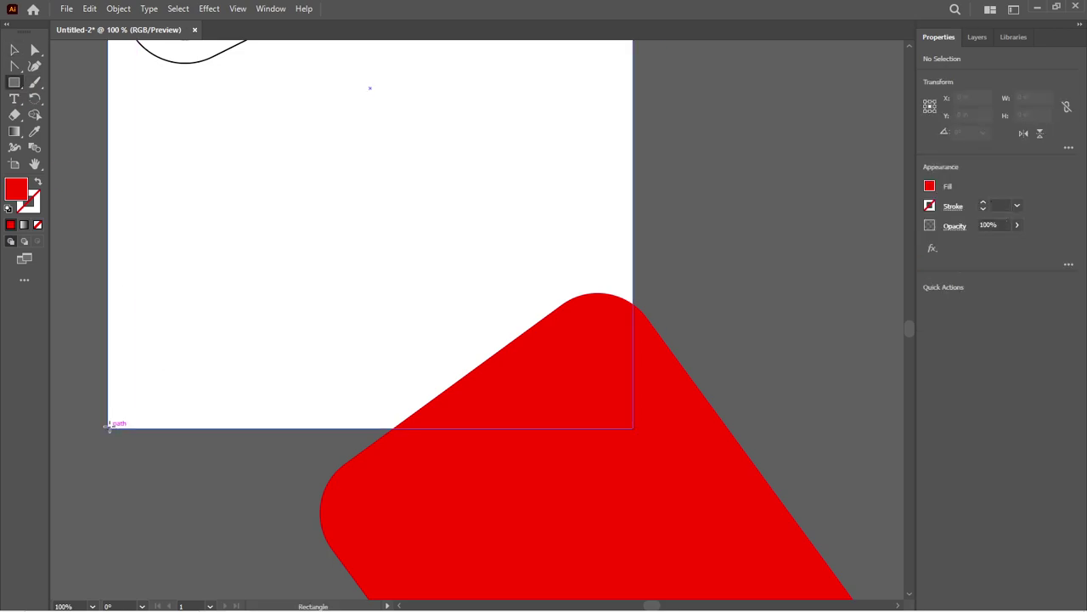
drag(107, 426, 564, 279)
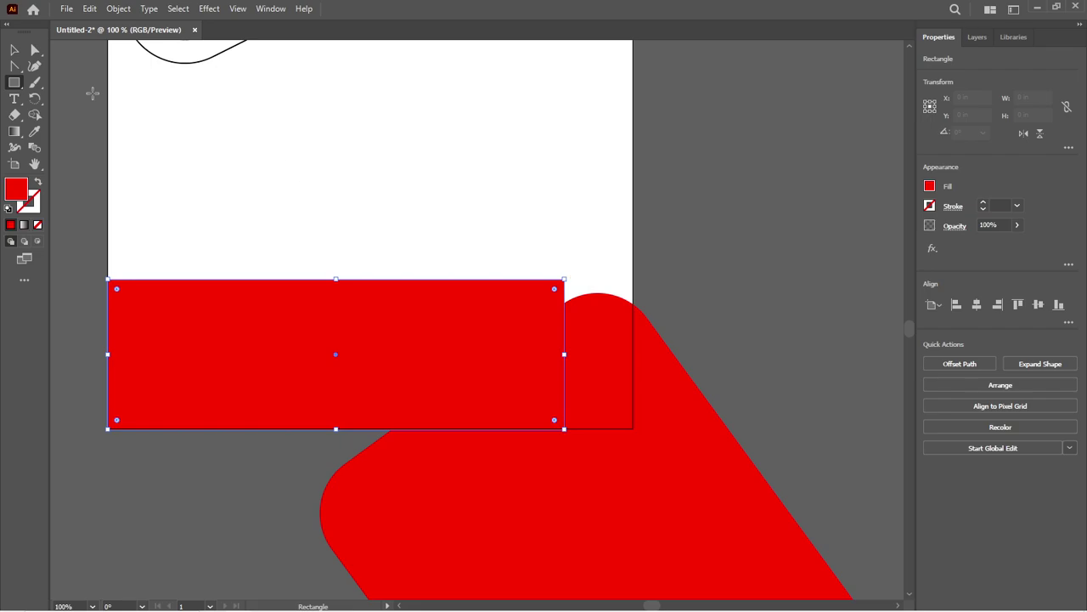
click(28, 51)
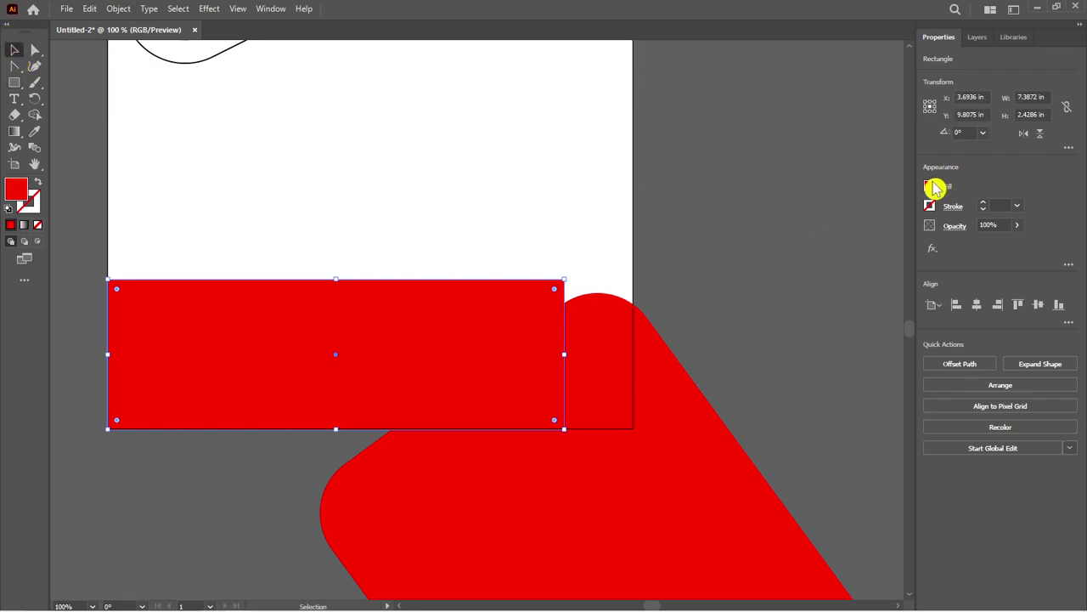
click(931, 186)
click(783, 236)
click(983, 211)
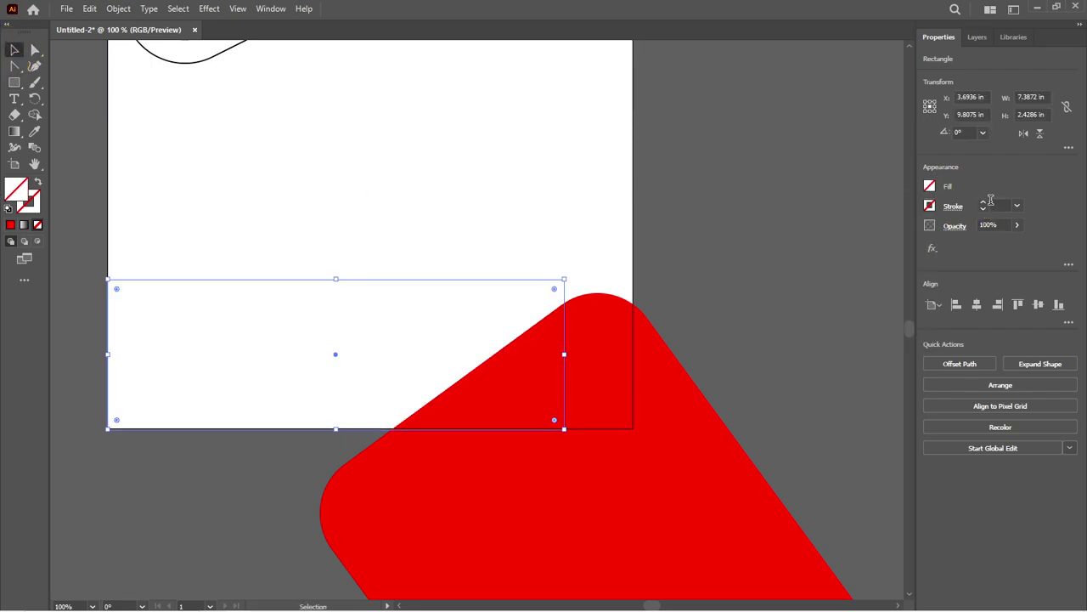
click(983, 203)
click(983, 203)
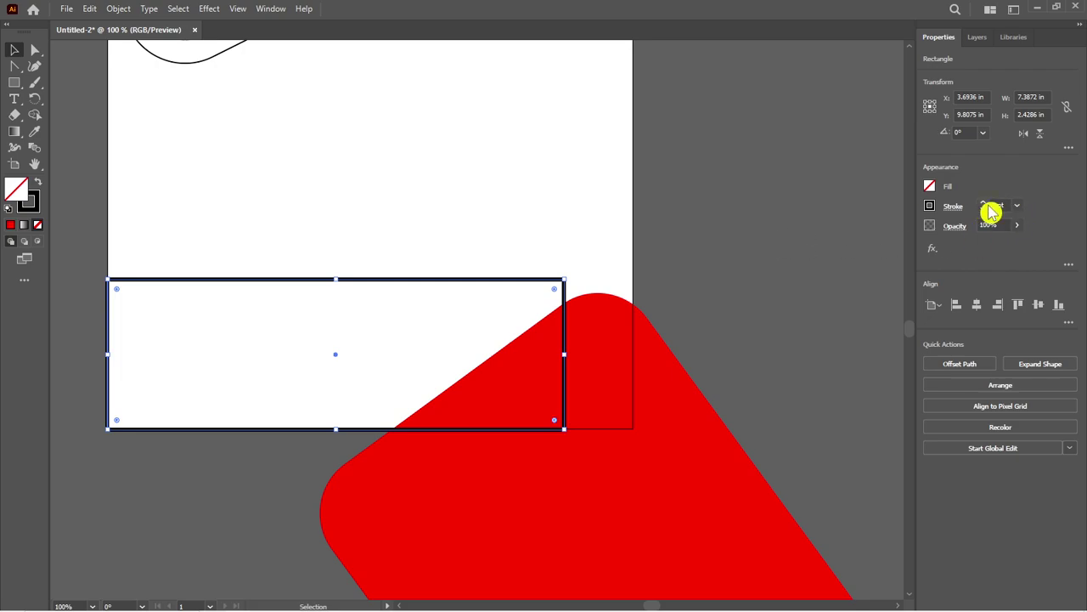
- Select the bottom rectangle's bottom-right anchor with the Direct Selection tool
click(751, 250)
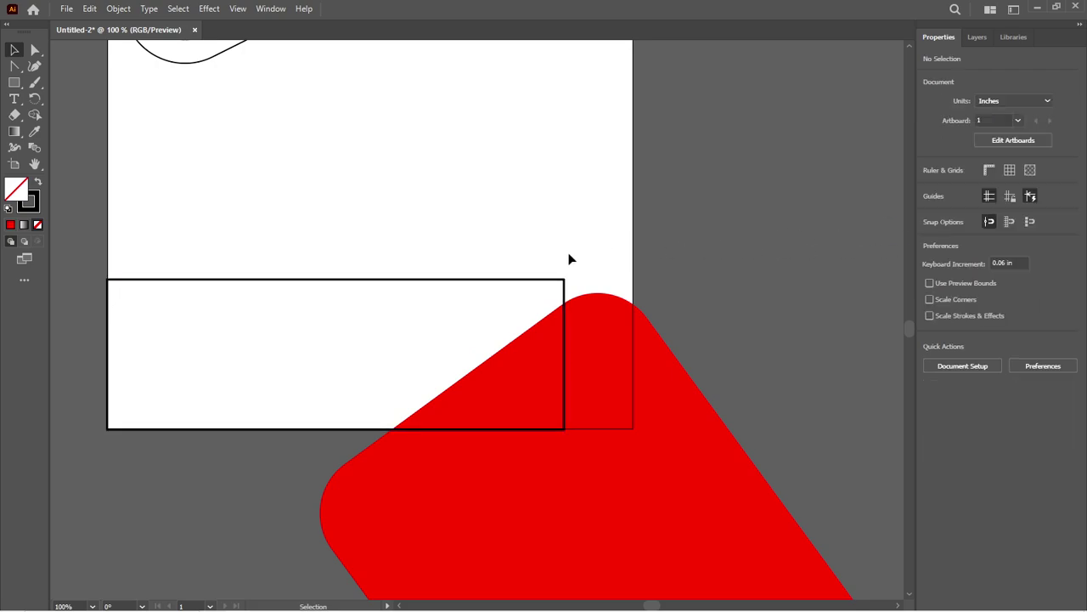
click(520, 280)
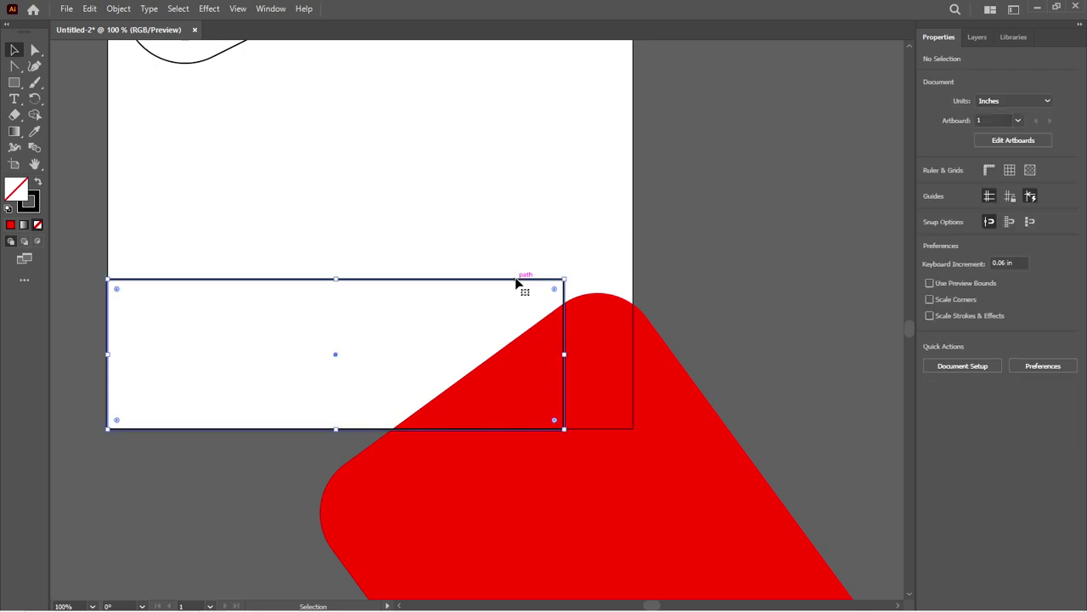
click(19, 67)
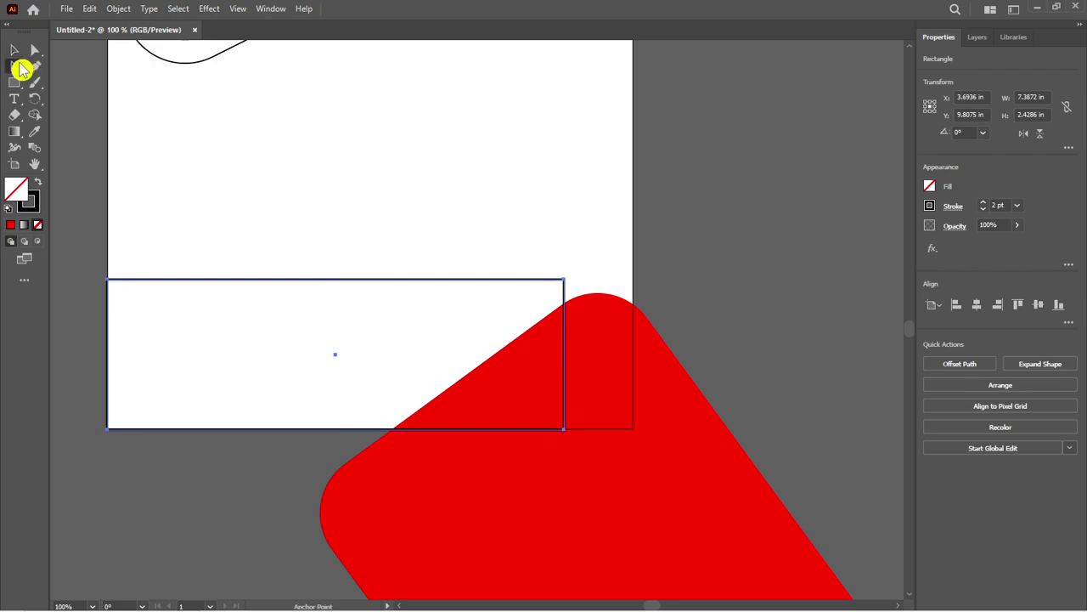
click(564, 429)
- Nudge the rectangle's bottom-right corner left and its top-right corner slightly right
key(Left)
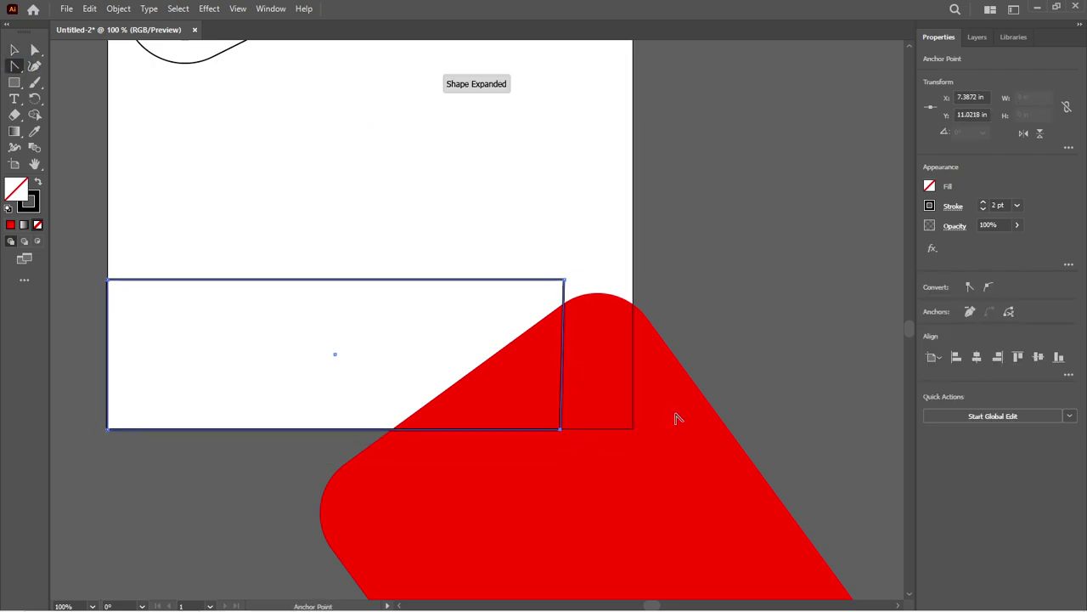
key(Left)
key(Left)
key(Left)
key(Left)
key(Left)
key(Left)
key(Left)
key(Left)
key(Left)
key(Left)
key(Left)
key(Left)
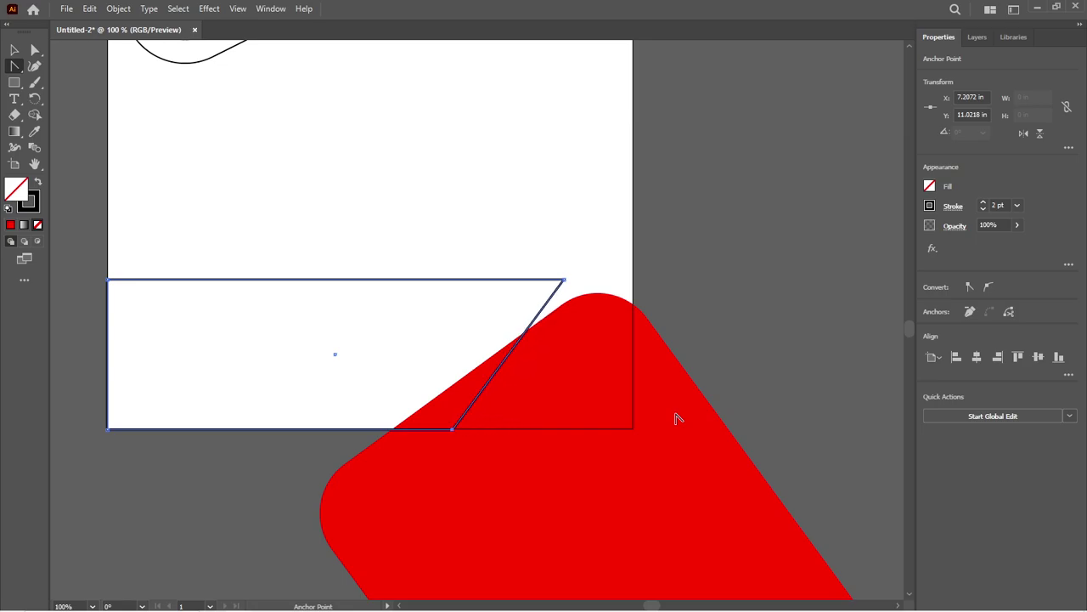
key(Left)
key(Left)
key(Left)
key(Left)
key(Left)
key(Left)
key(Left)
key(Left)
key(Left)
key(Left)
key(Left)
key(Left)
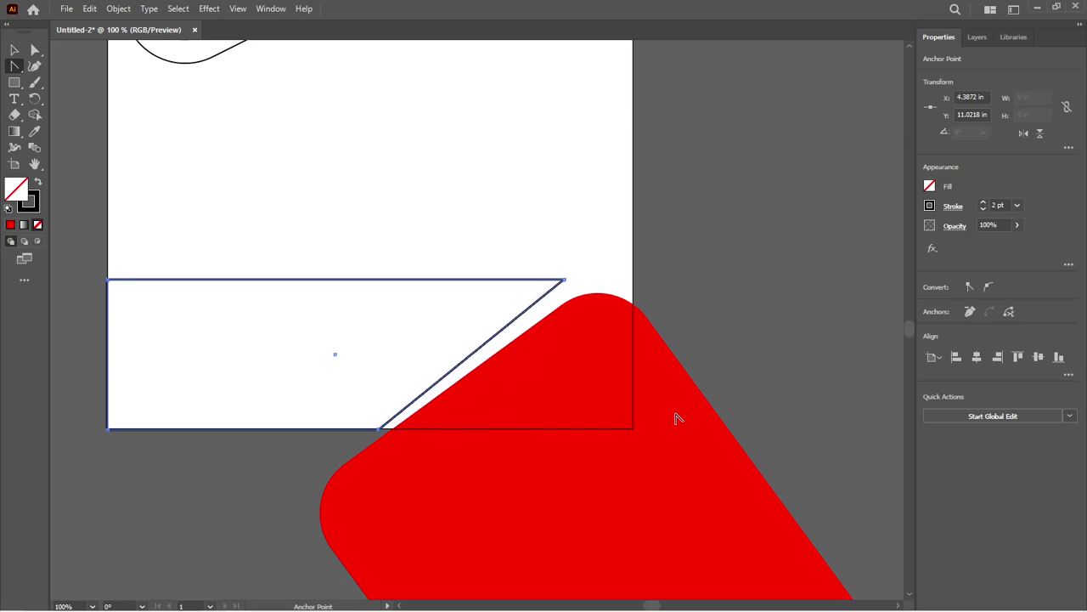
key(Left)
key(Left)
key(Left)
click(564, 279)
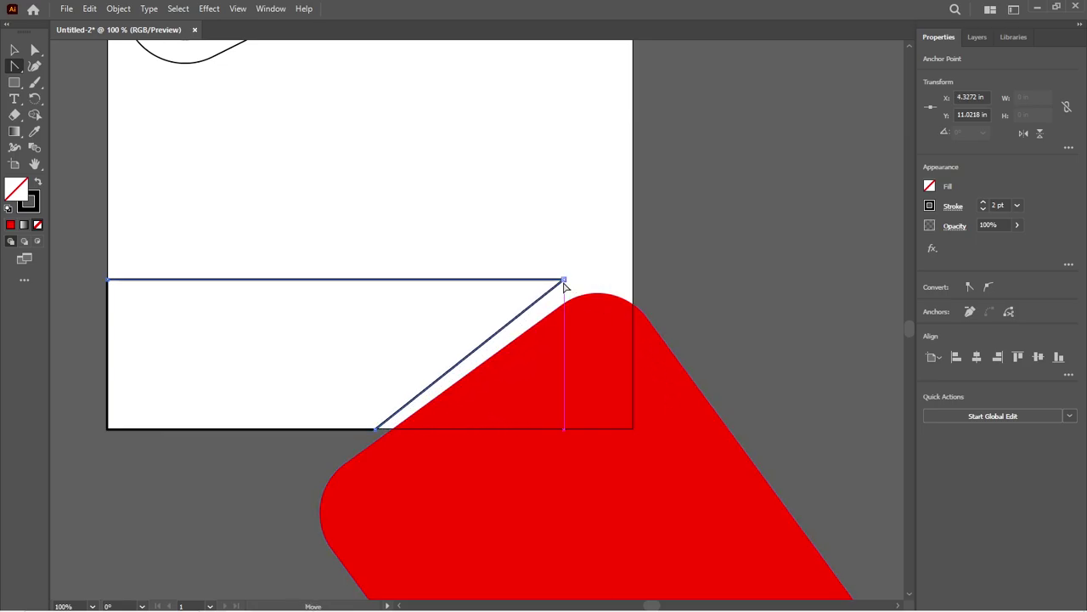
key(Right)
key(Right)
key(Right)
key(Right)
key(Right)
key(Right)
key(Right)
key(Right)
key(Right)
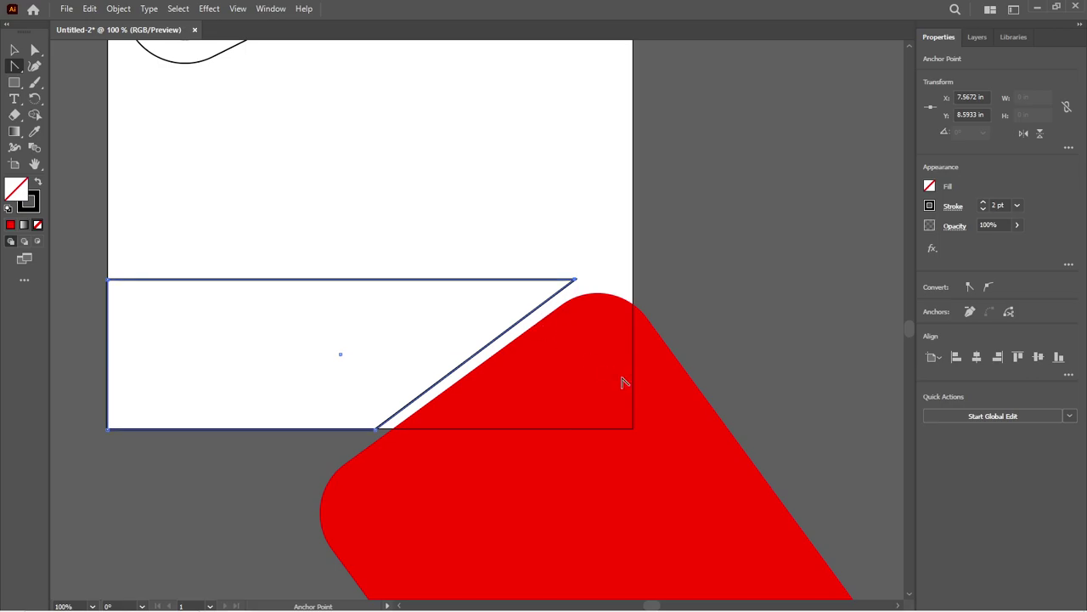
- Move the red rounded shape up and to the right
click(14, 50)
mouse_move(736, 480)
mouse_down()
mouse_move(802, 418)
mouse_move(673, 430)
mouse_up()
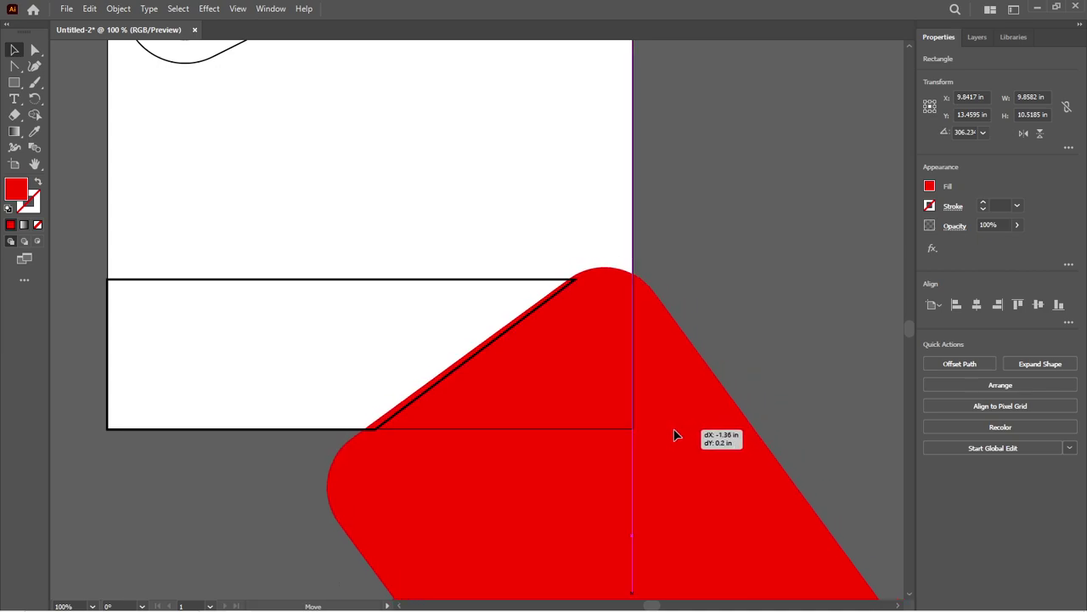
click(738, 320)
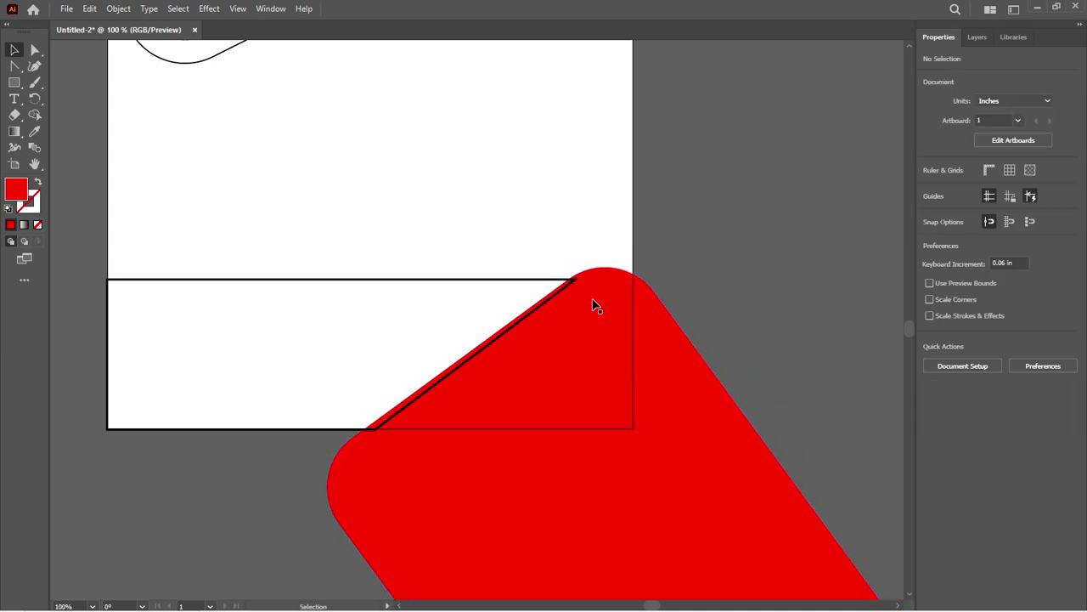
click(538, 286)
- Resize the slanted rectangle to about 6.8 in wide and 2 in tall
click(575, 348)
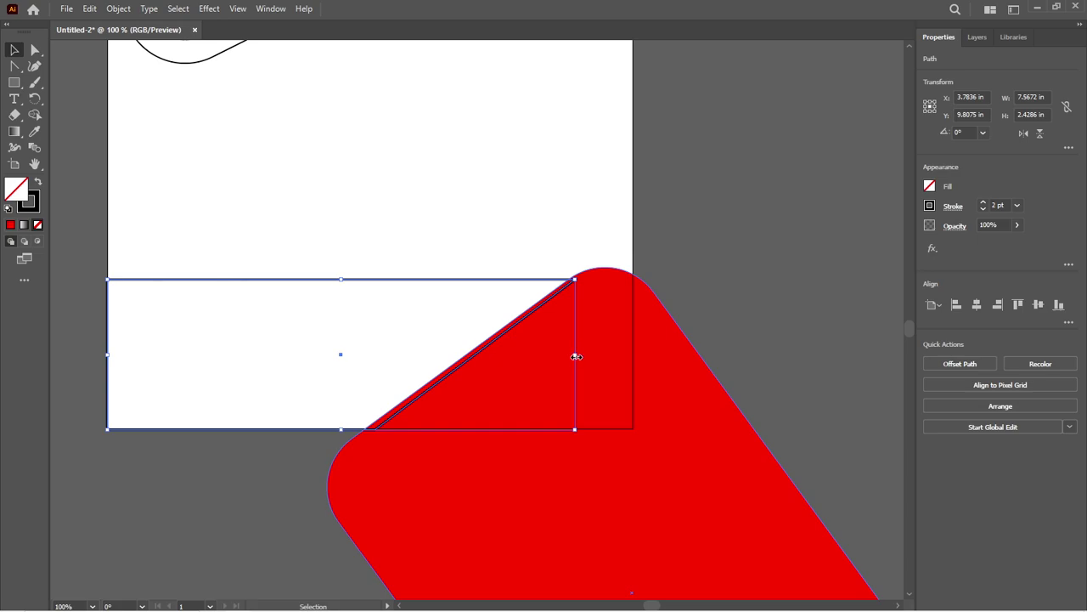
drag(576, 357, 559, 361)
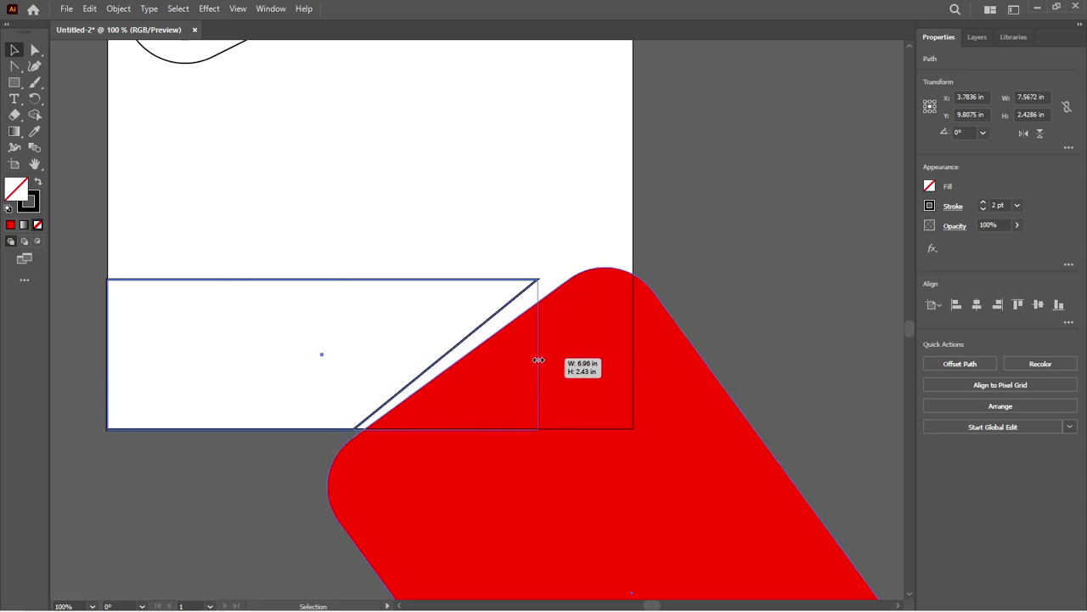
drag(542, 360, 529, 360)
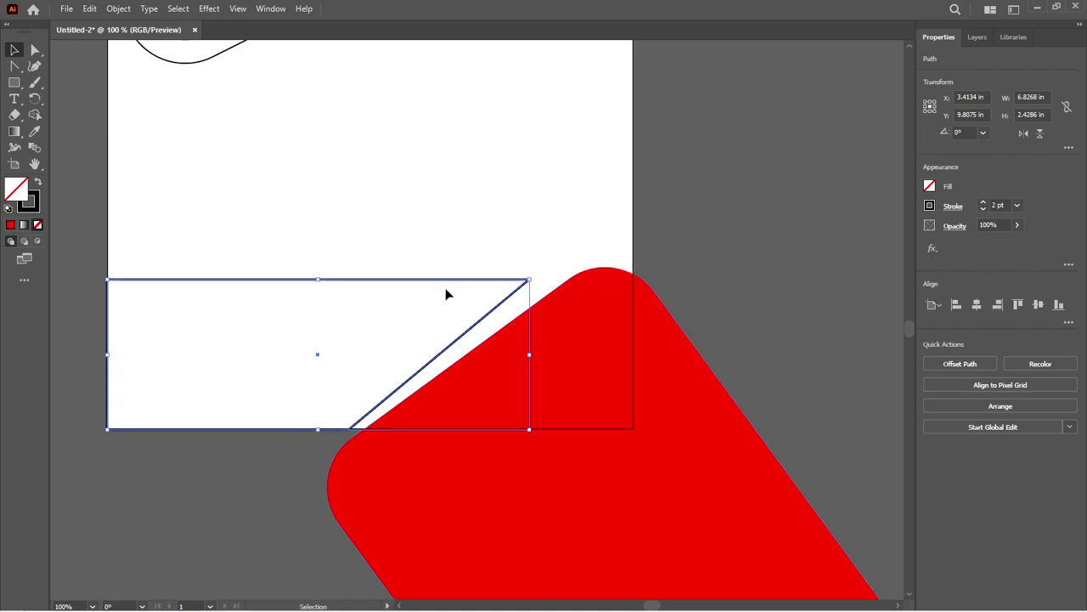
drag(319, 280, 317, 304)
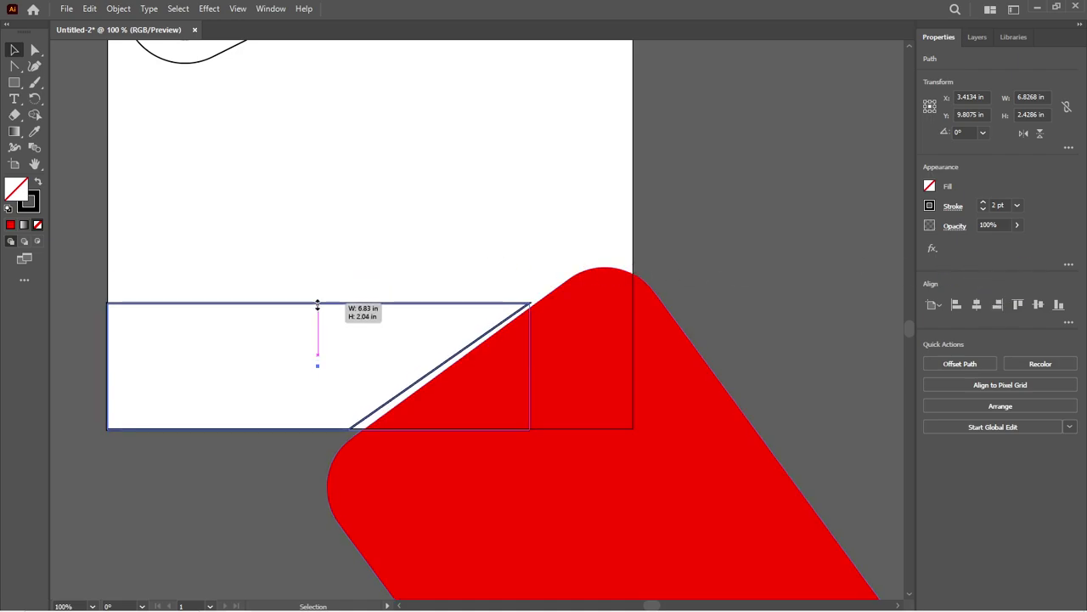
- Pull the top-right corner left so the angled edge parallels the red shape
click(14, 66)
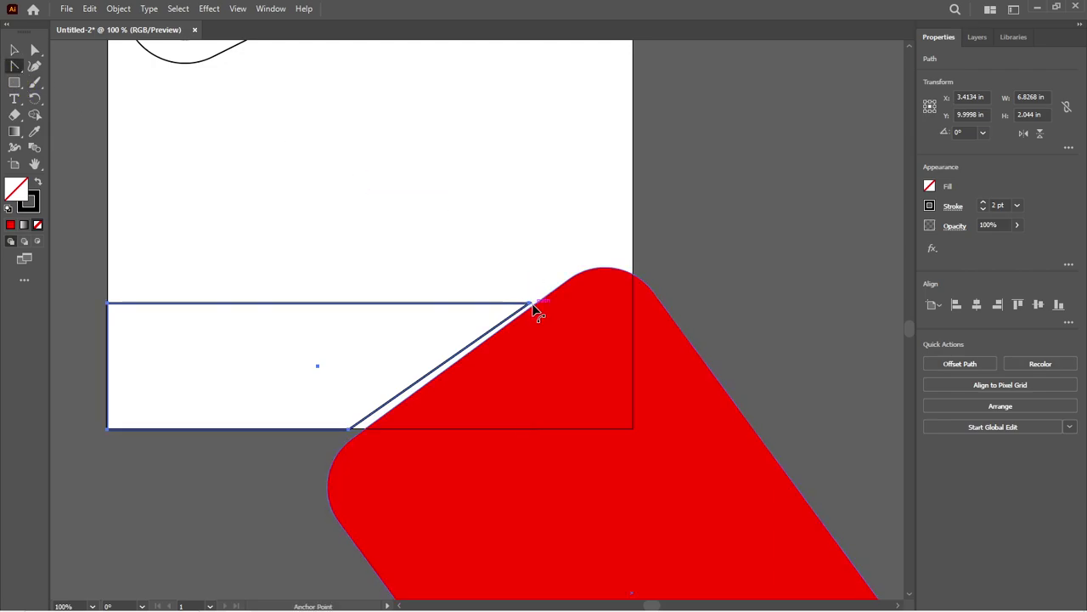
drag(531, 304, 521, 303)
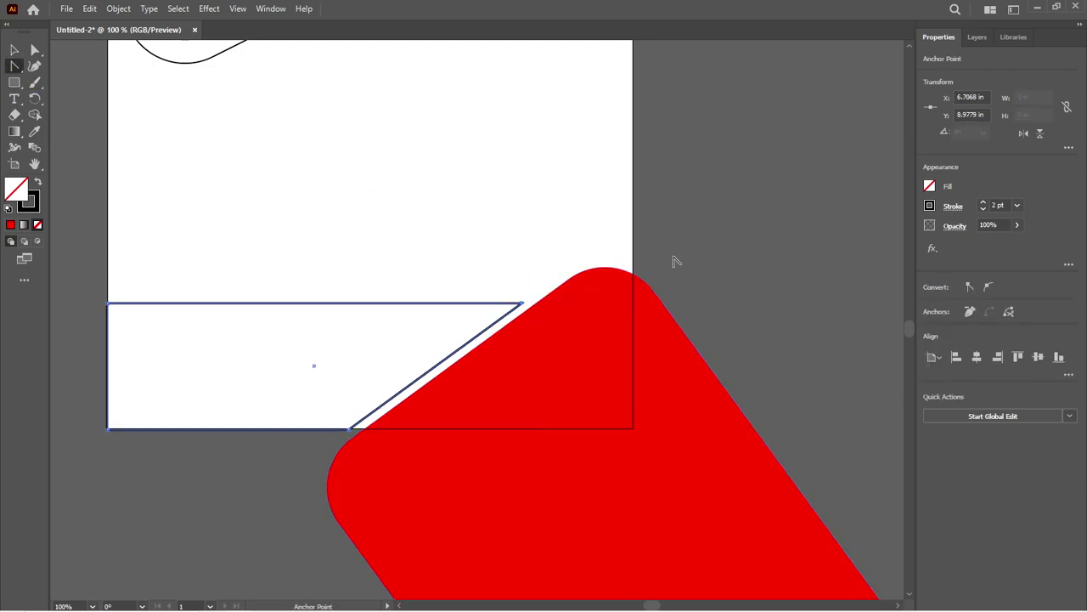
key(Left)
key(Left)
key(Left)
key(ctrl+z)
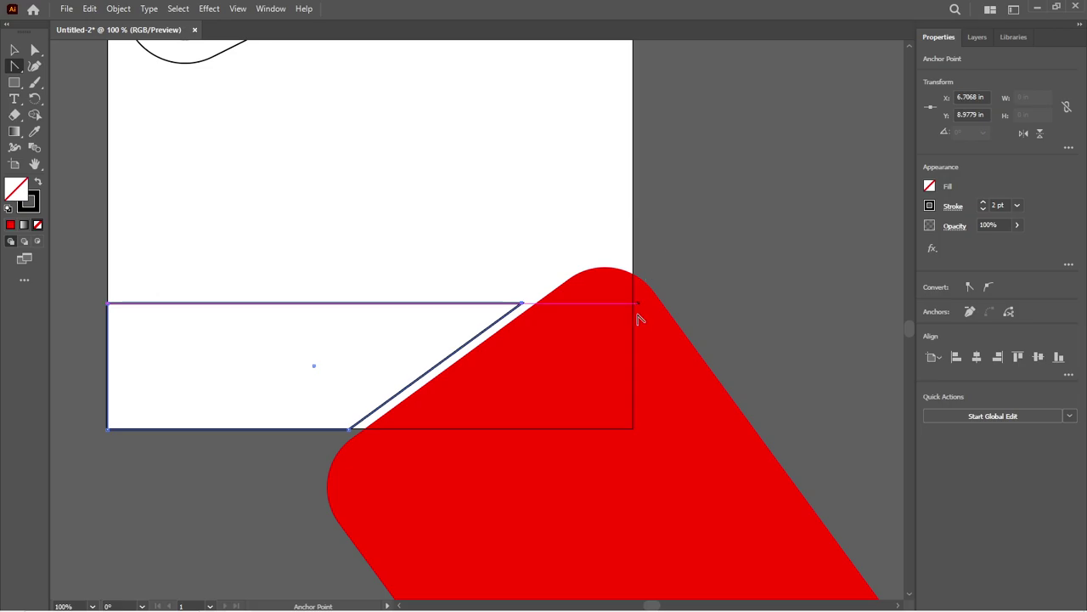
click(16, 51)
- Fill the slanted bottom bar with solid black from the fill swatches
scroll(553, 367, down, 1)
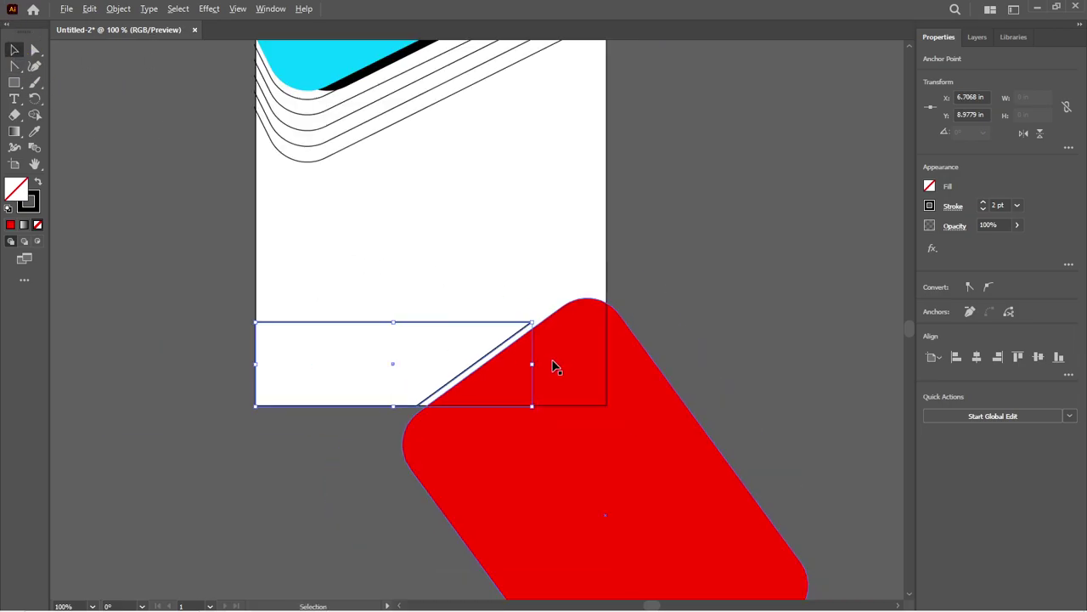
scroll(553, 365, down, 2)
scroll(553, 207, up, 1)
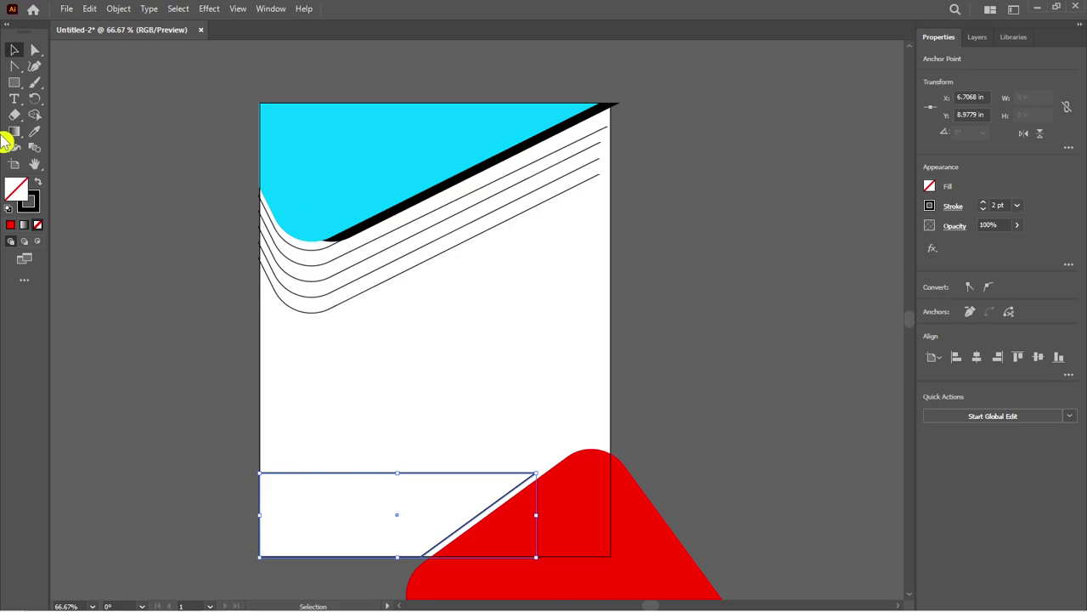
double_click(16, 192)
text(FF0000)
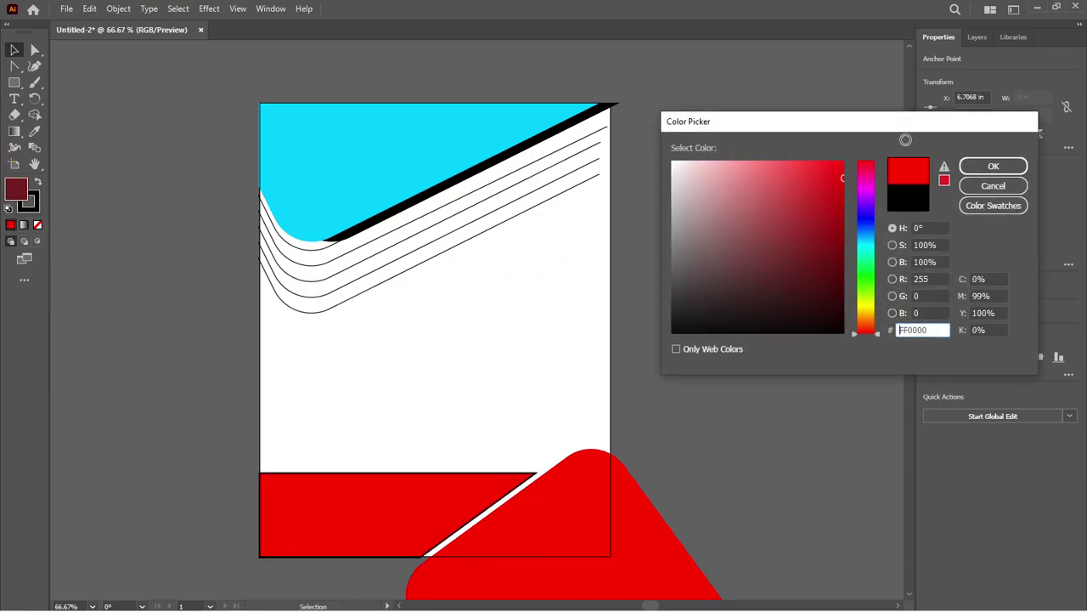
drag(757, 173, 905, 387)
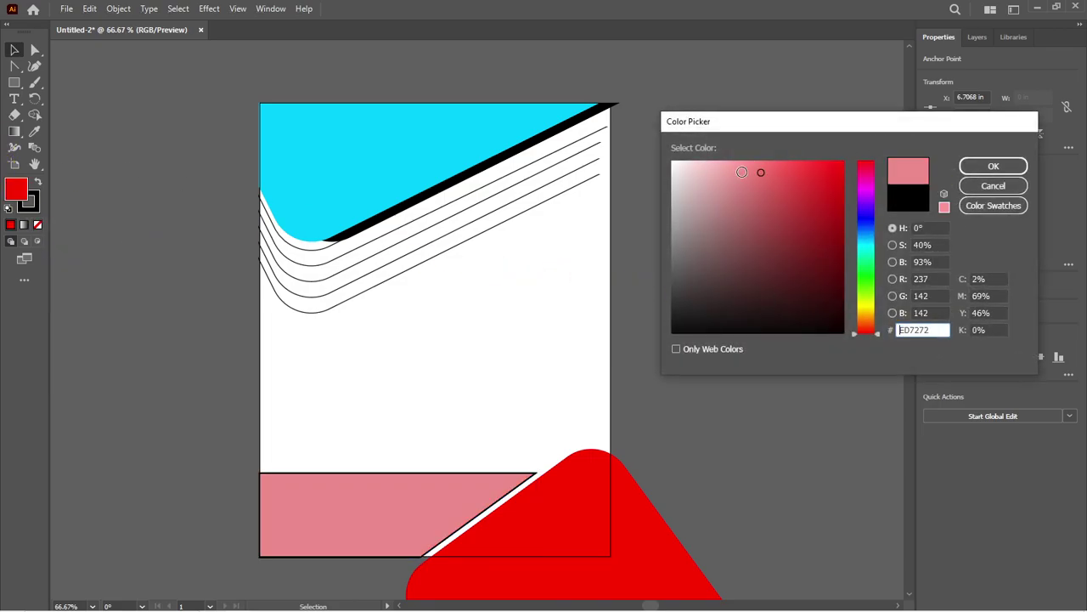
click(993, 166)
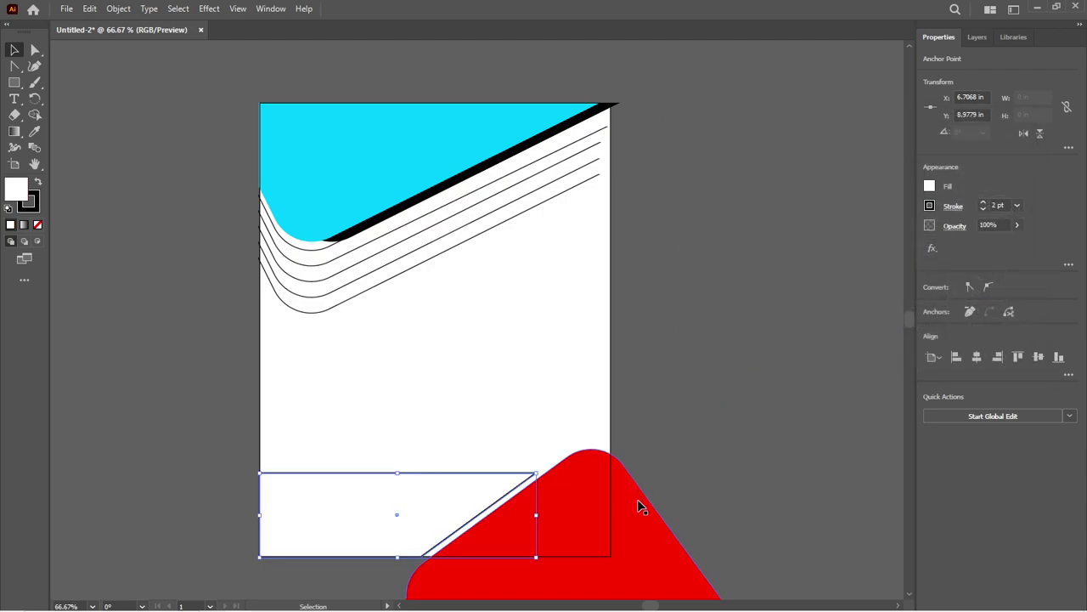
click(930, 186)
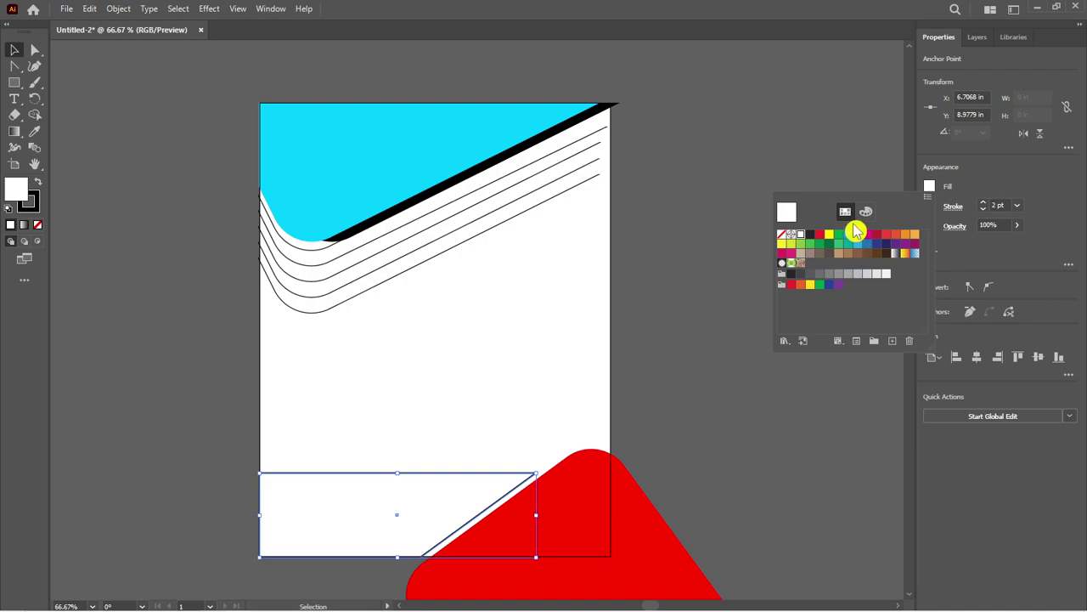
click(866, 211)
click(910, 316)
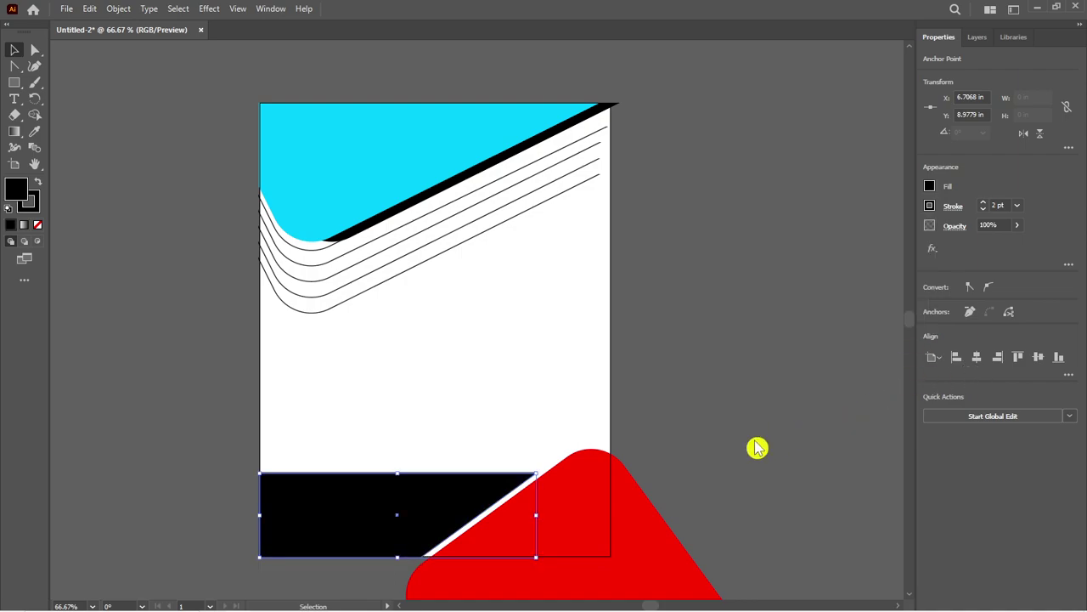
- Recolour the red rounded shape with the header's cyan using the Eyedropper
click(622, 550)
click(34, 131)
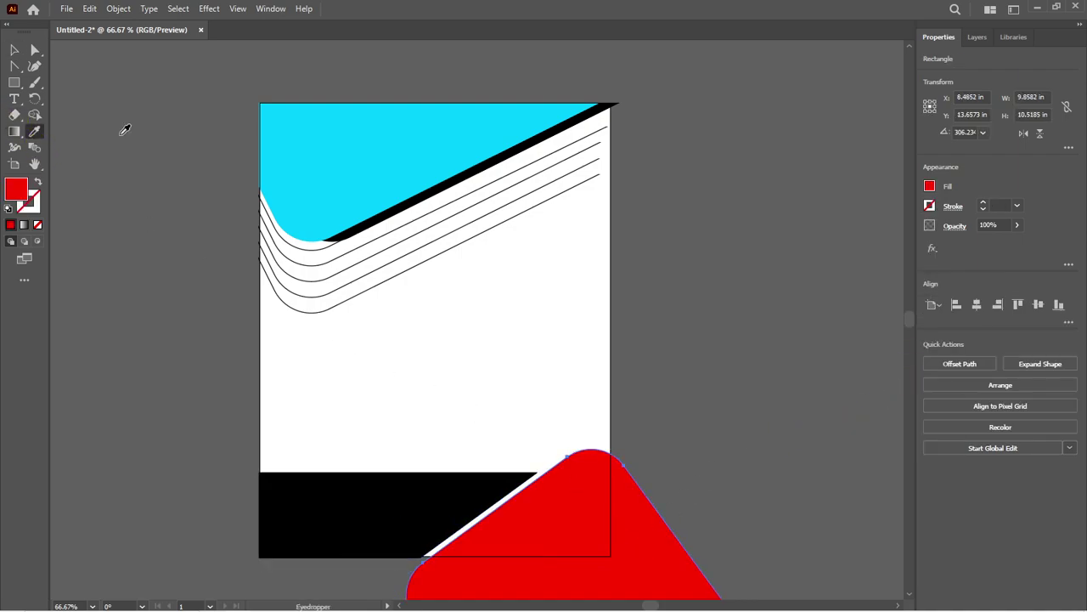
click(388, 150)
click(14, 50)
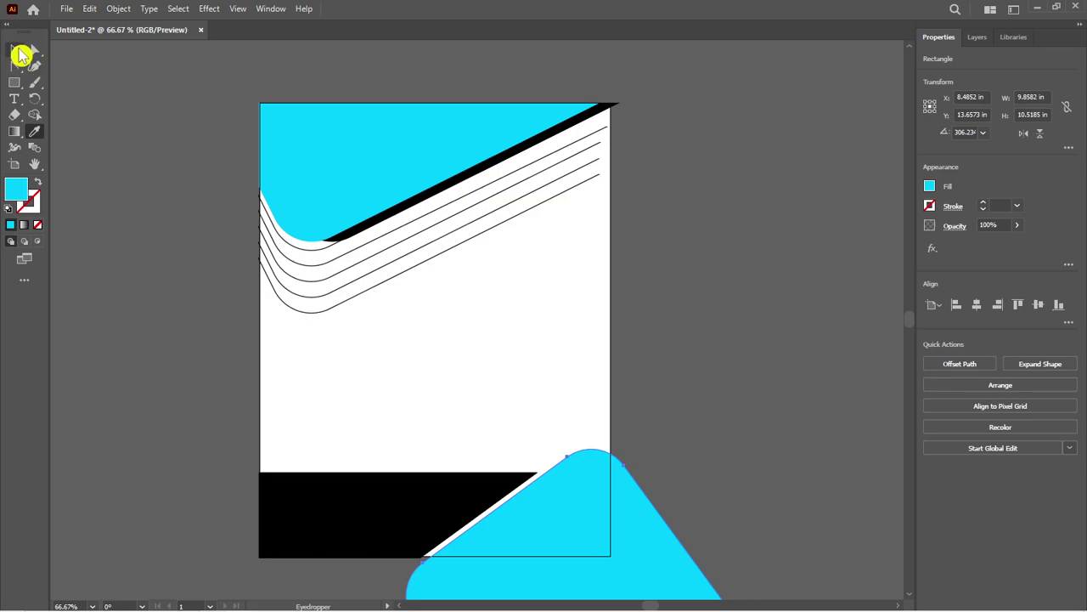
click(128, 133)
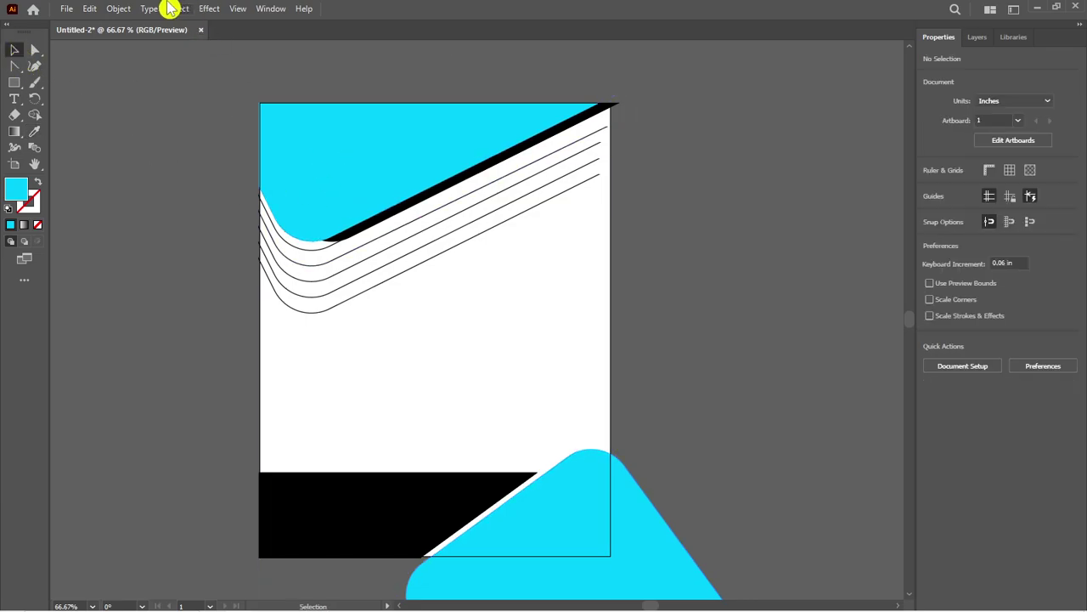
- Export the artboard to the Desktop as PNG Untitled-2 at High (300 ppi) resolution
click(66, 8)
mouse_move(91, 303)
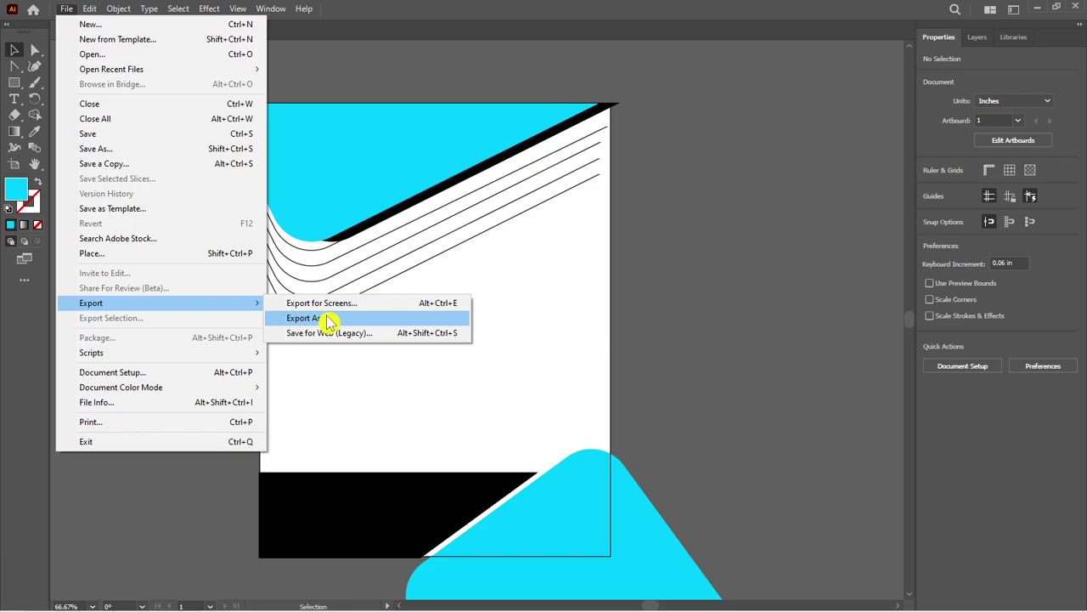
click(328, 318)
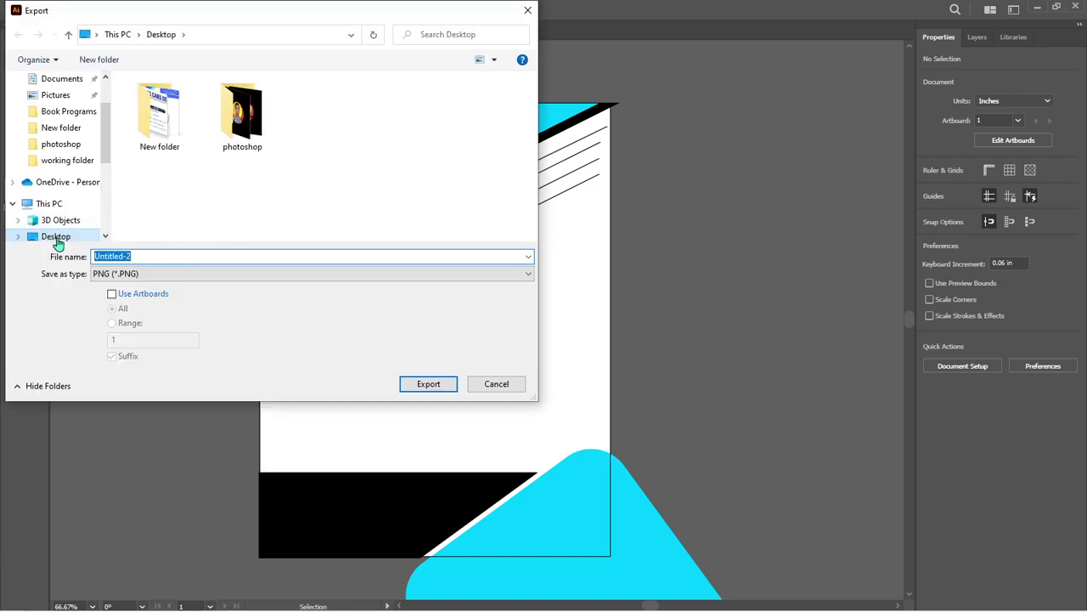
click(423, 384)
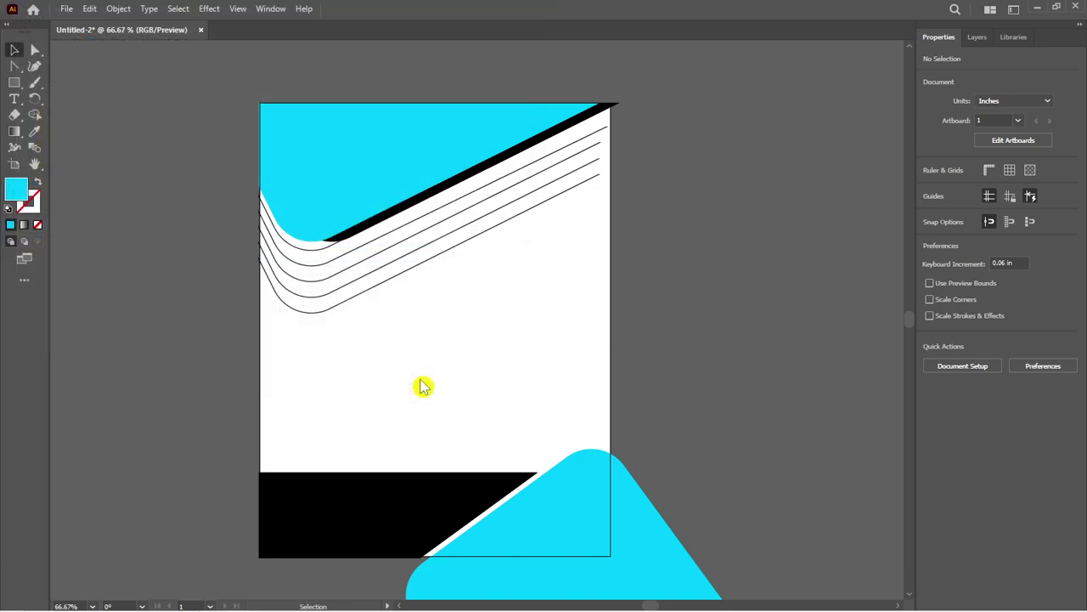
click(643, 517)
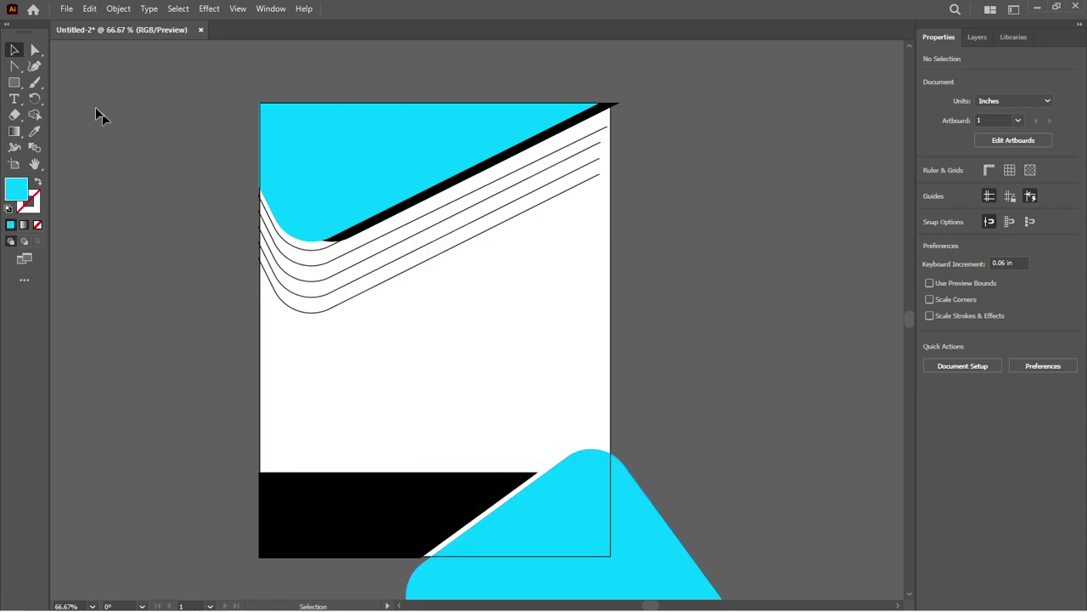
click(59, 8)
mouse_move(91, 303)
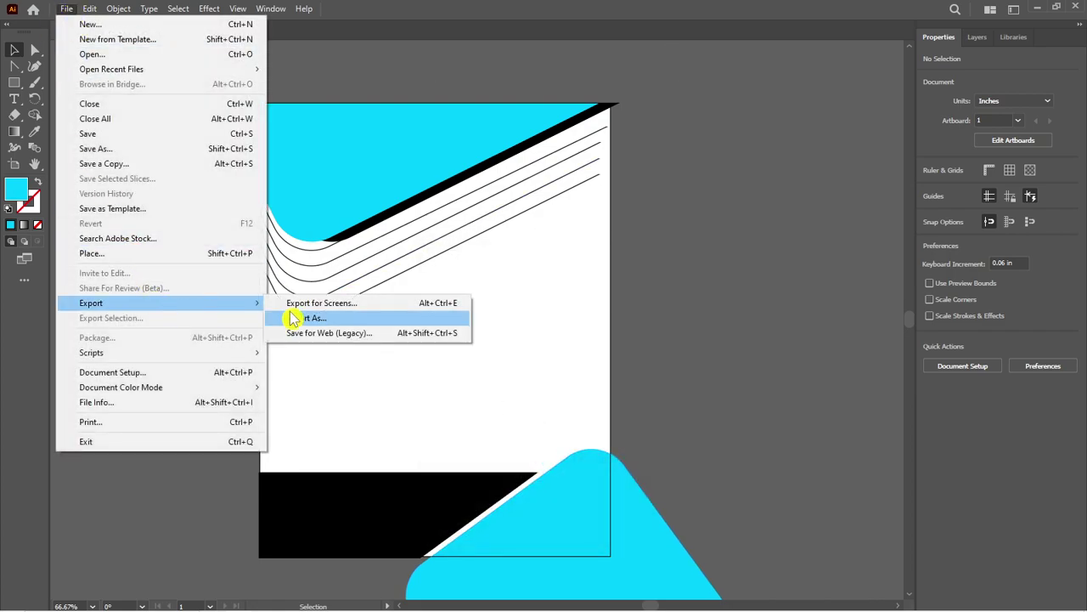
click(293, 318)
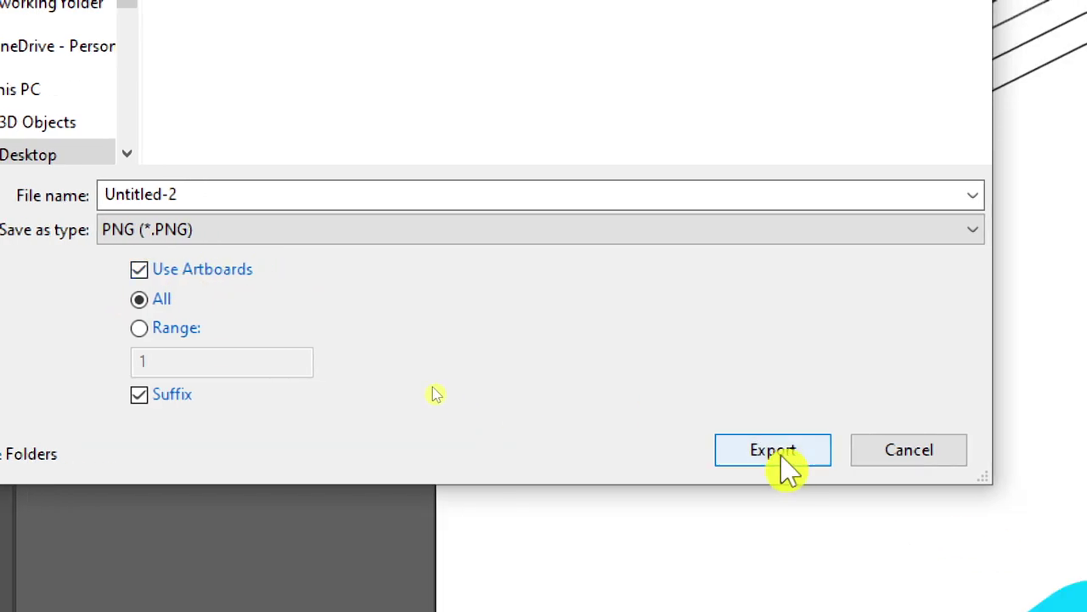
click(780, 453)
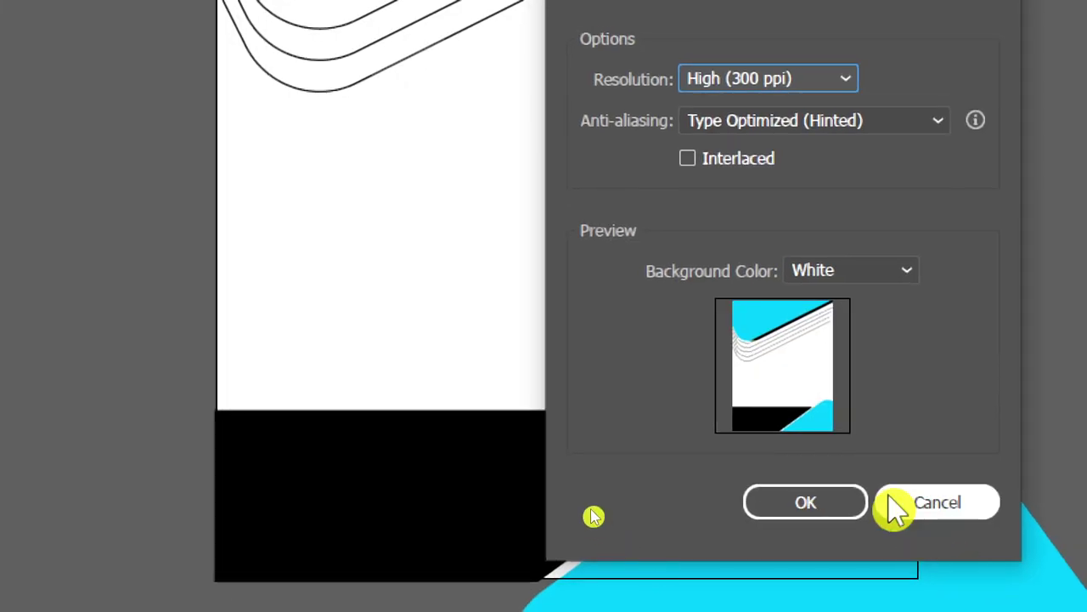
click(806, 503)
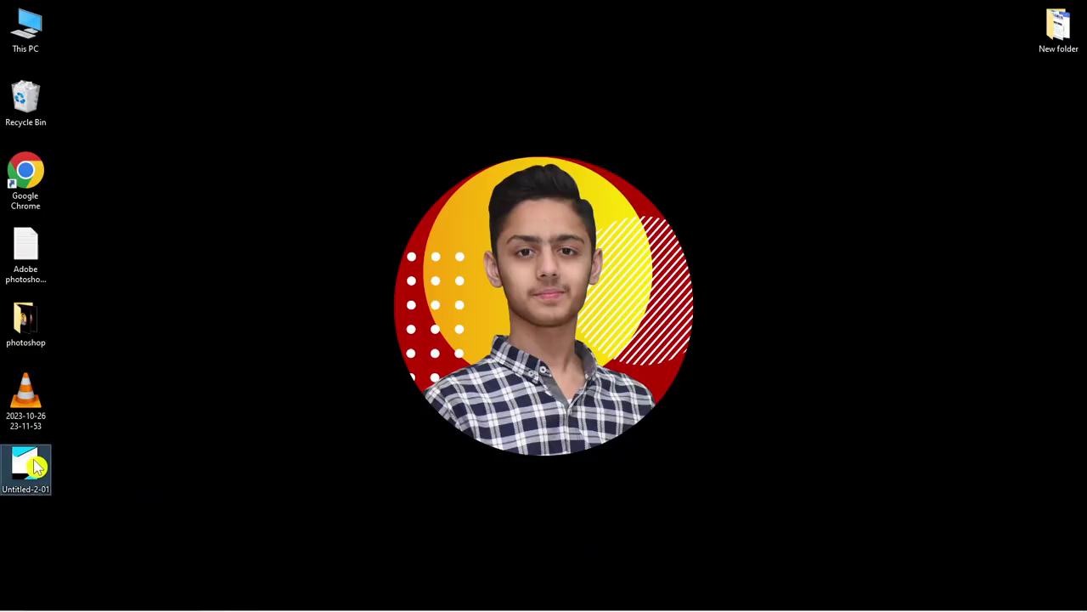
- Preview Untitled-2-01.png in Windows Photos, then close it and return to Illustrator
double_click(33, 466)
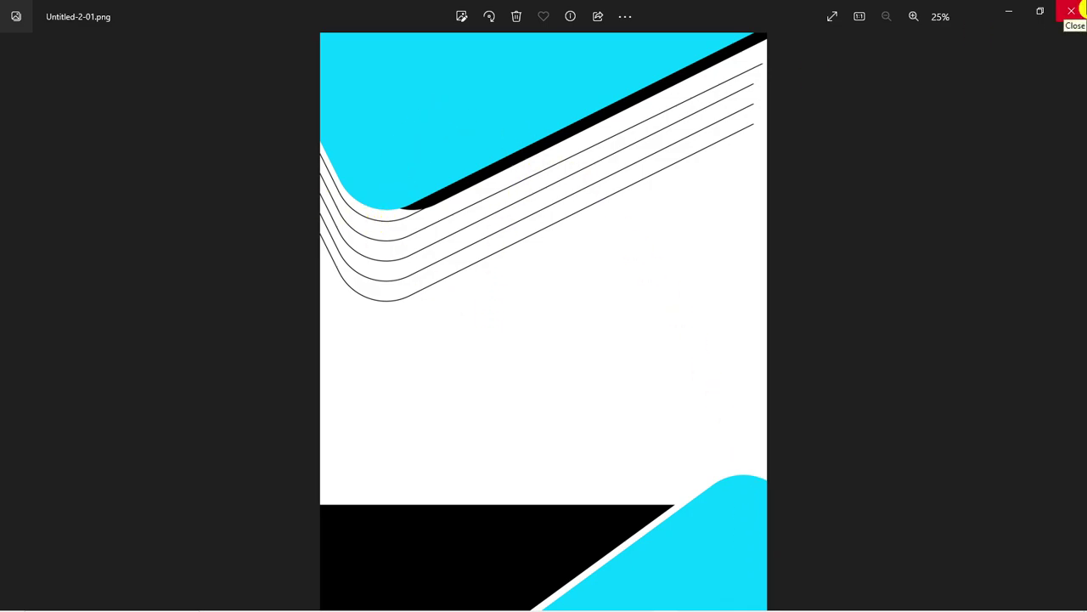
click(1072, 10)
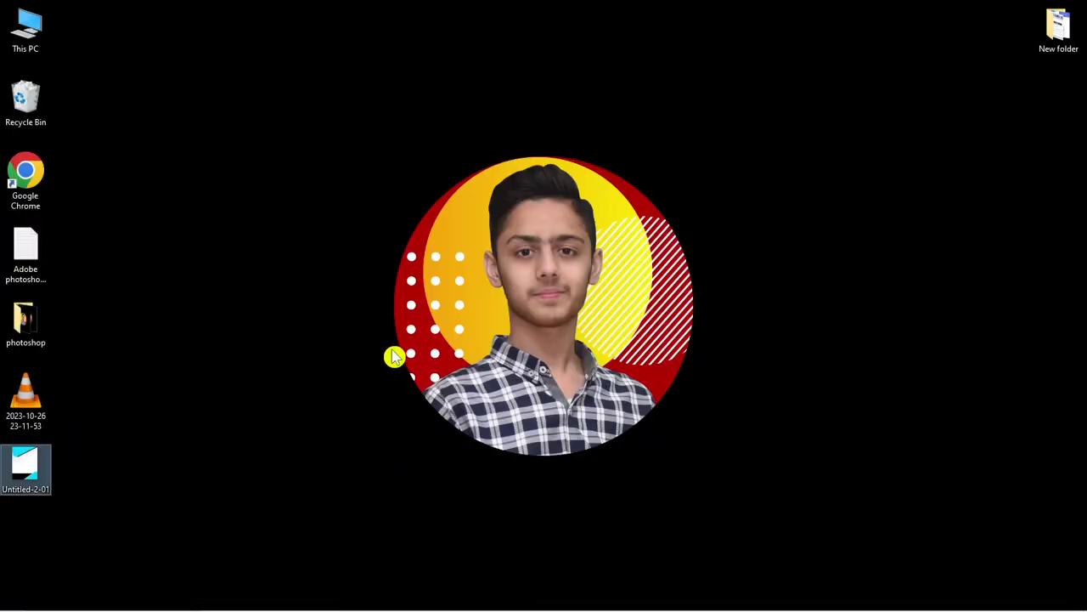
key(alt+Tab)
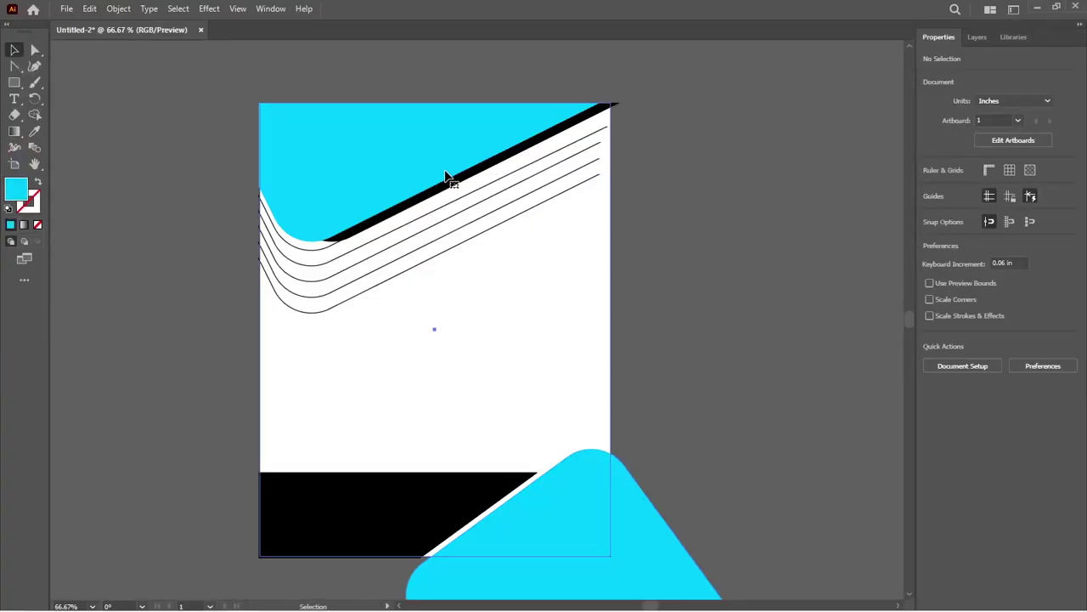
- Nudge the letterhead artwork group upward with the arrow keys
click(451, 178)
click(676, 85)
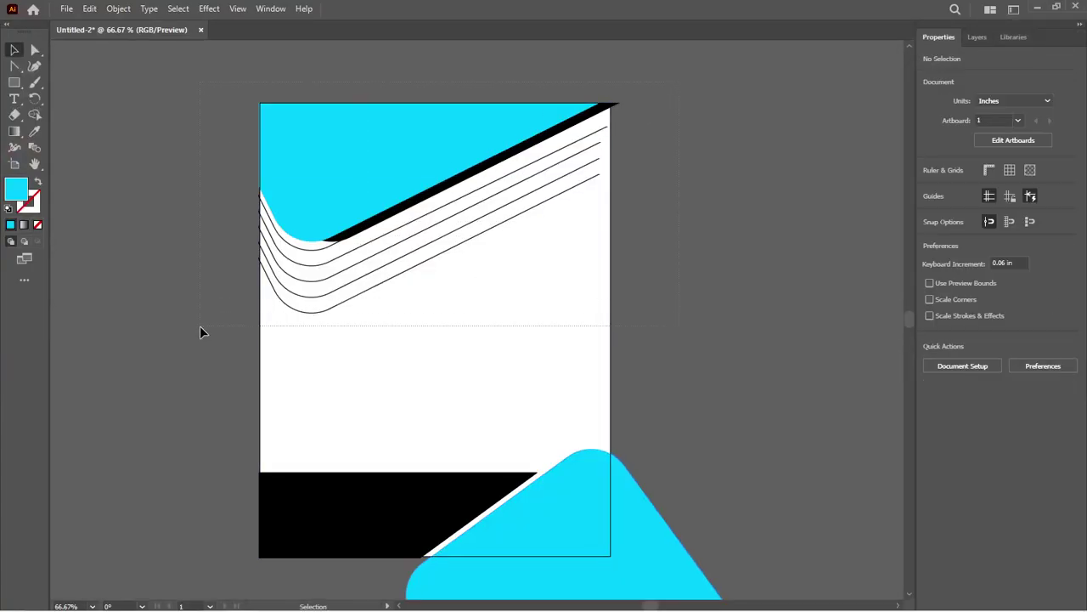
click(517, 255)
key(Up)
key(Up)
key(Up)
key(Up)
key(Up)
key(Up)
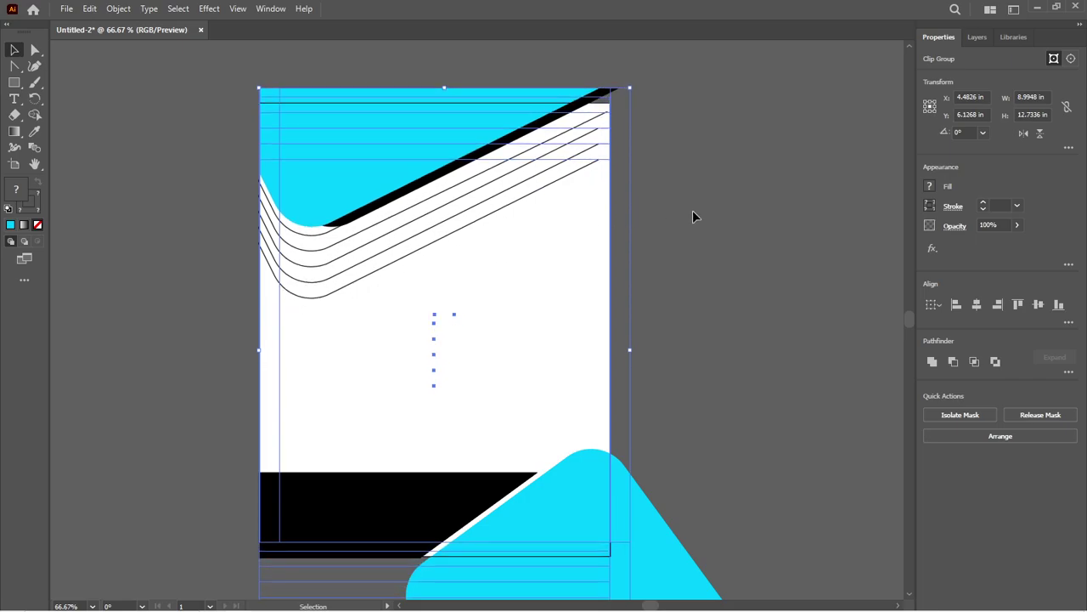
key(Up)
key(Up)
key(Up)
key(Up)
key(Up)
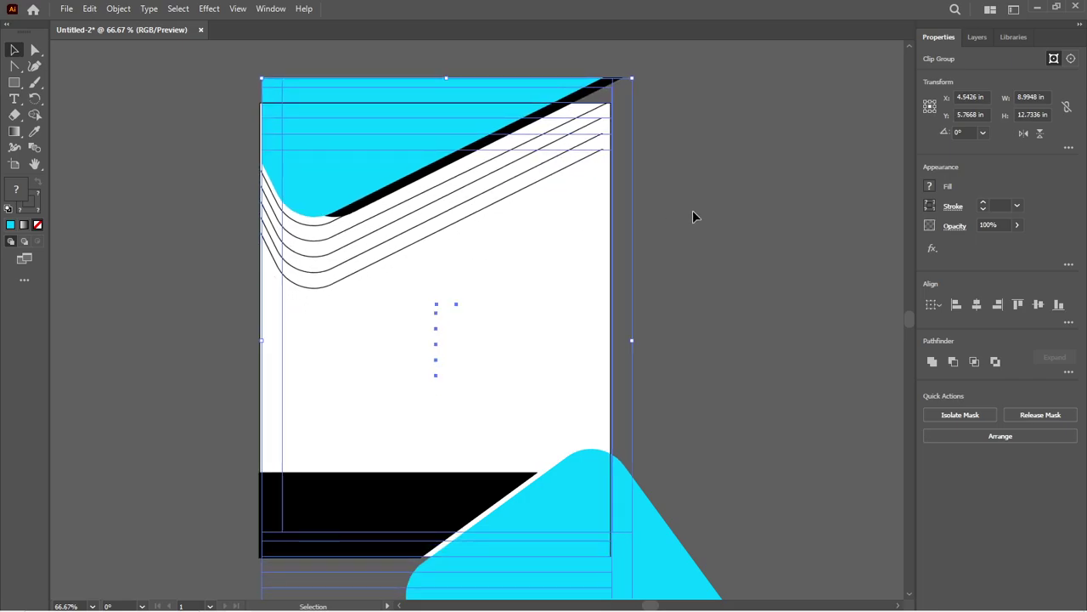
key(Up)
key(Up)
key(Up)
key(Up)
key(Up)
key(Up)
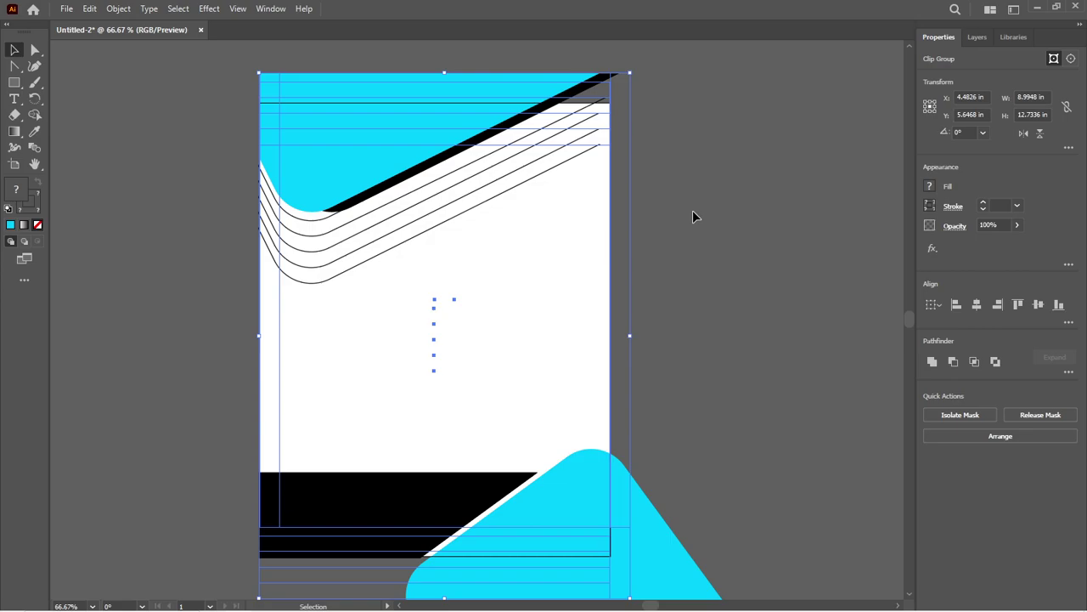
key(Right)
key(Right)
key(Right)
key(Left)
key(Left)
key(Left)
key(Up)
key(Up)
key(Up)
click(692, 212)
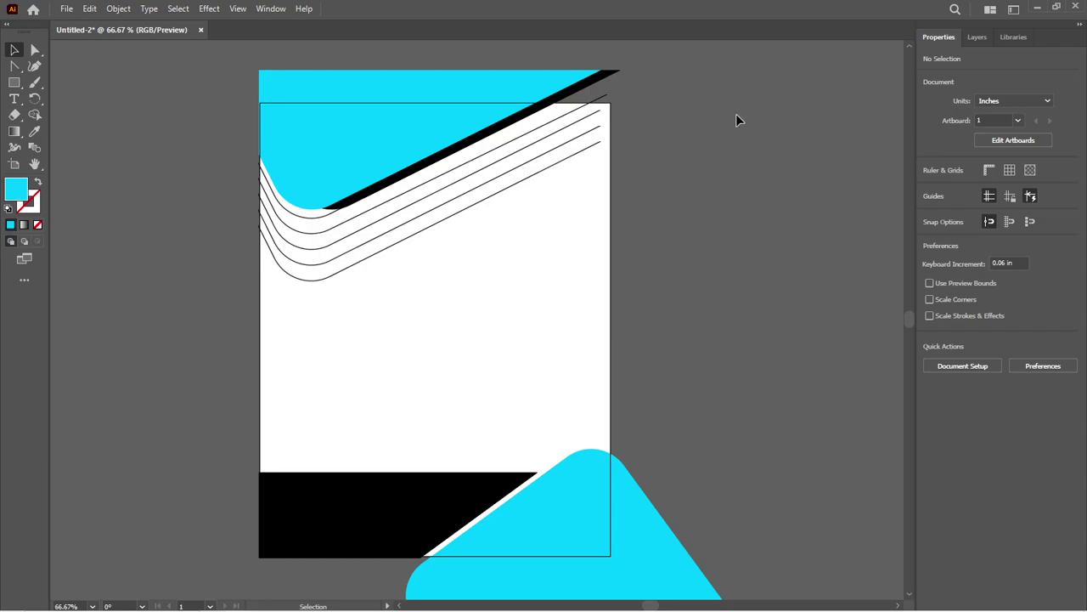
click(590, 245)
key(Up)
key(Up)
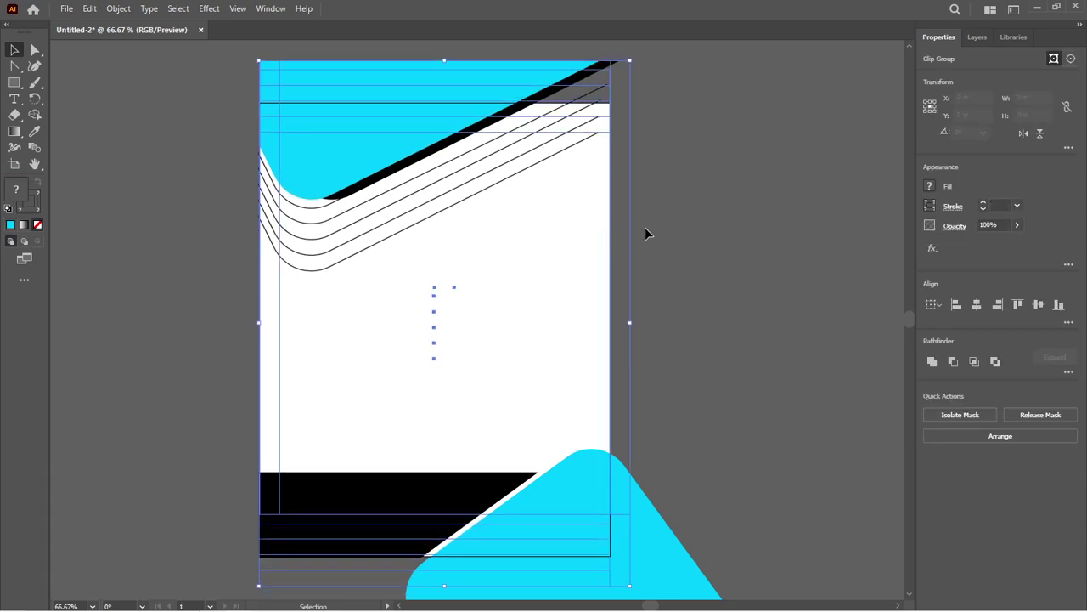
key(Up)
key(Up)
click(661, 235)
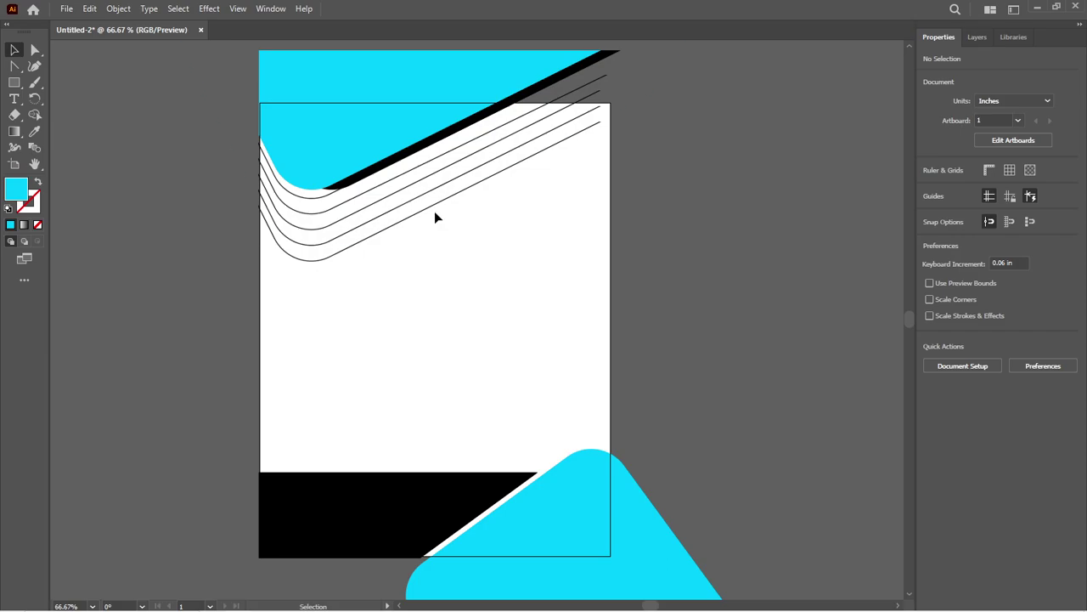
- Delete the lowest curved line, leaving four
click(425, 207)
key(Delete)
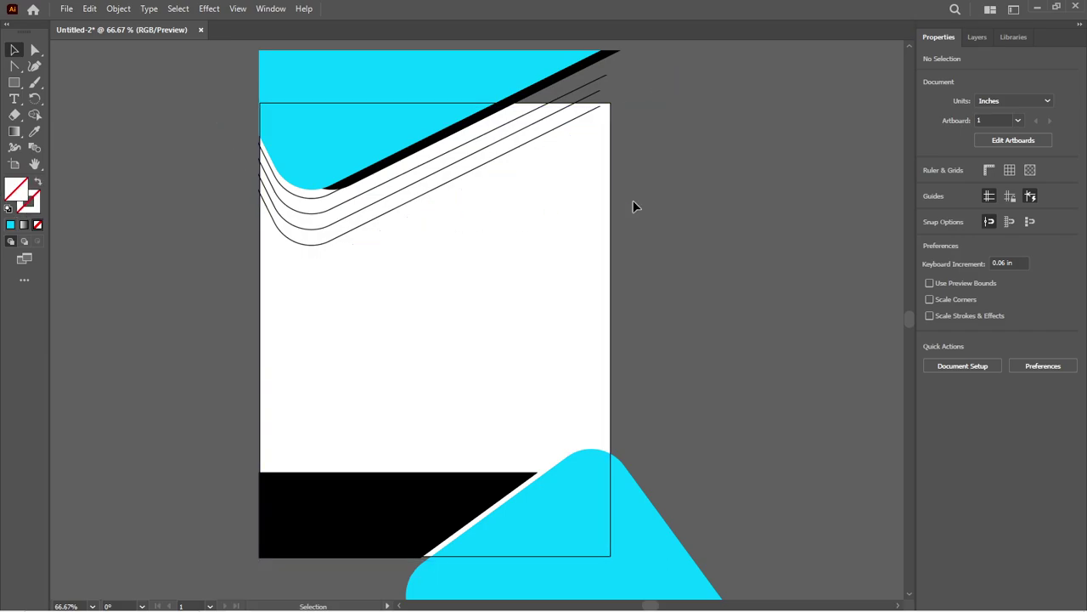
scroll(516, 207, up, 2)
- Stretch the whole artwork group wider to the right
drag(712, 321, 228, 138)
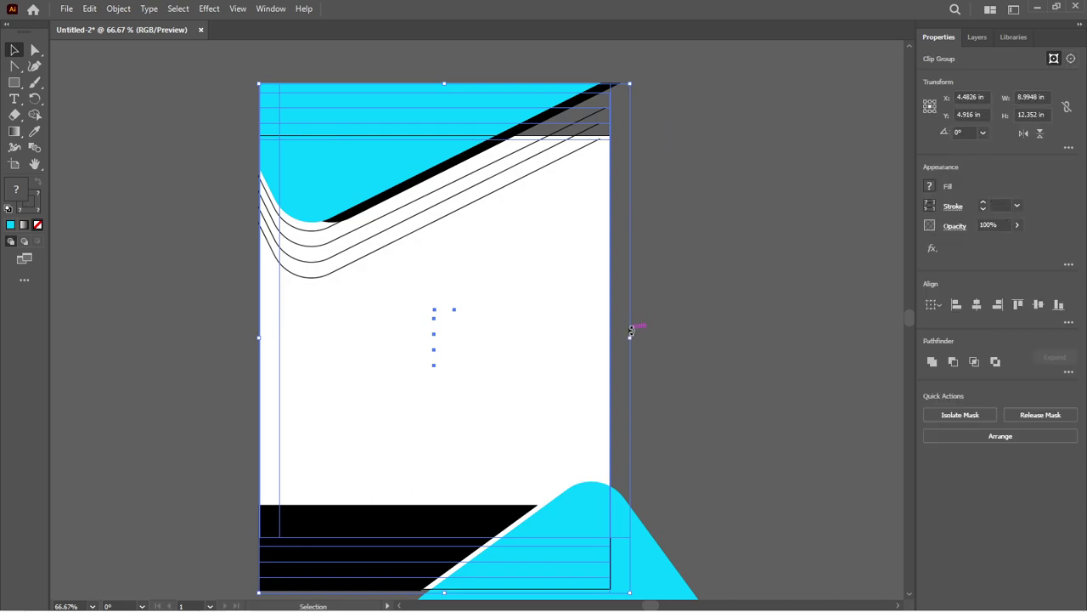
drag(633, 338, 669, 348)
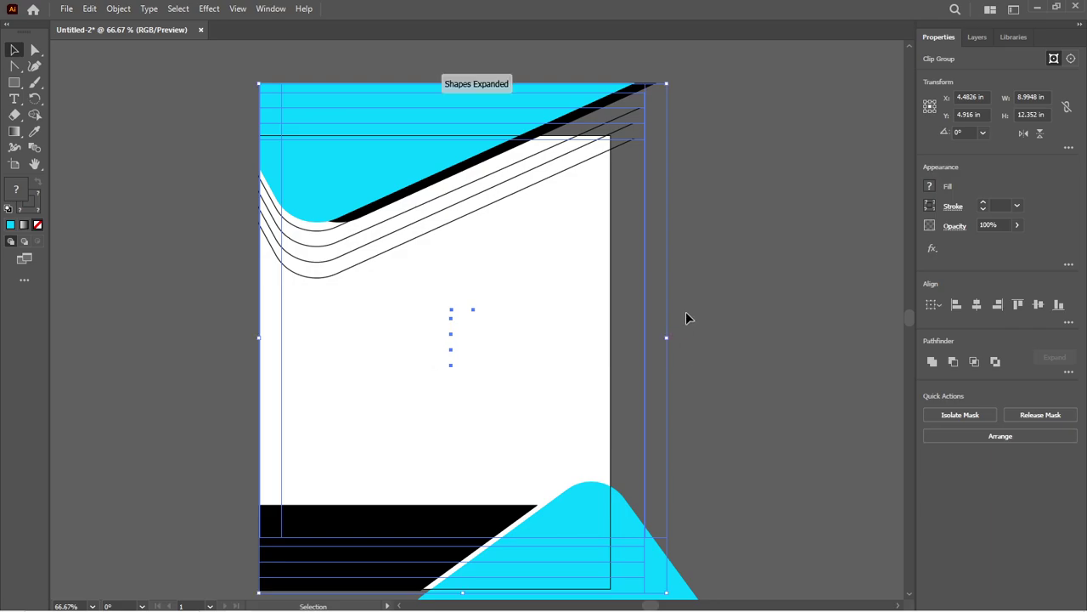
click(685, 306)
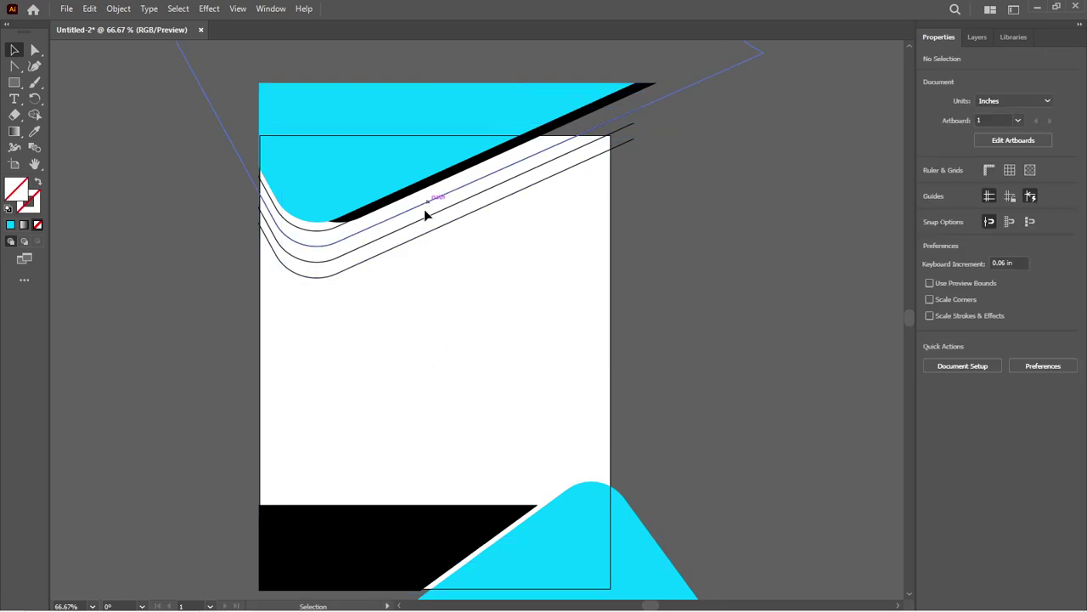
- Re-export the artboard as PNG, overwriting Untitled-2-01.png, then start refreshing the desktop
click(66, 8)
mouse_move(91, 303)
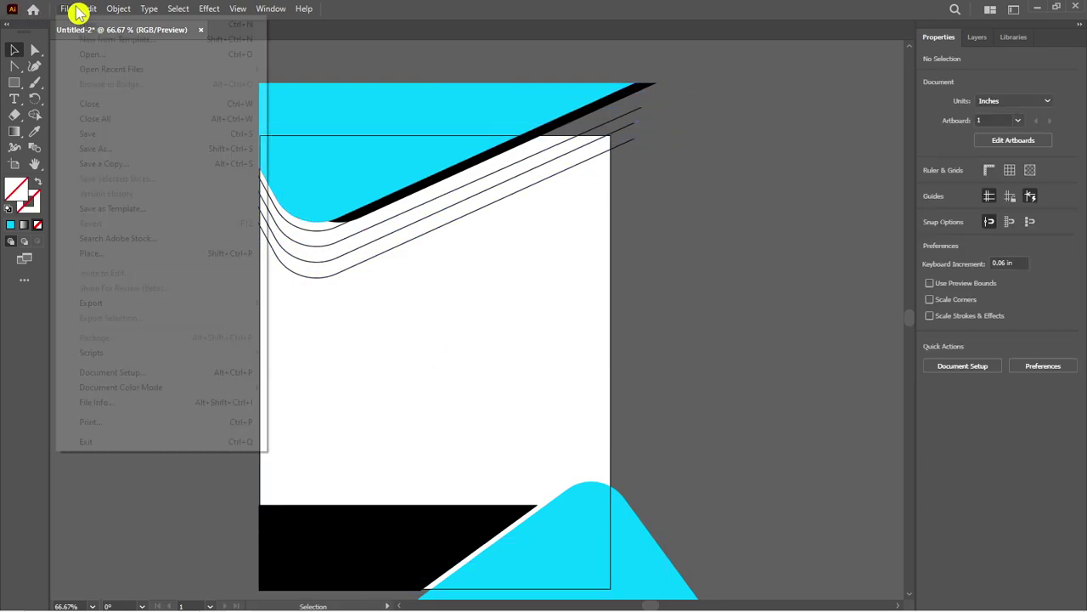
click(304, 316)
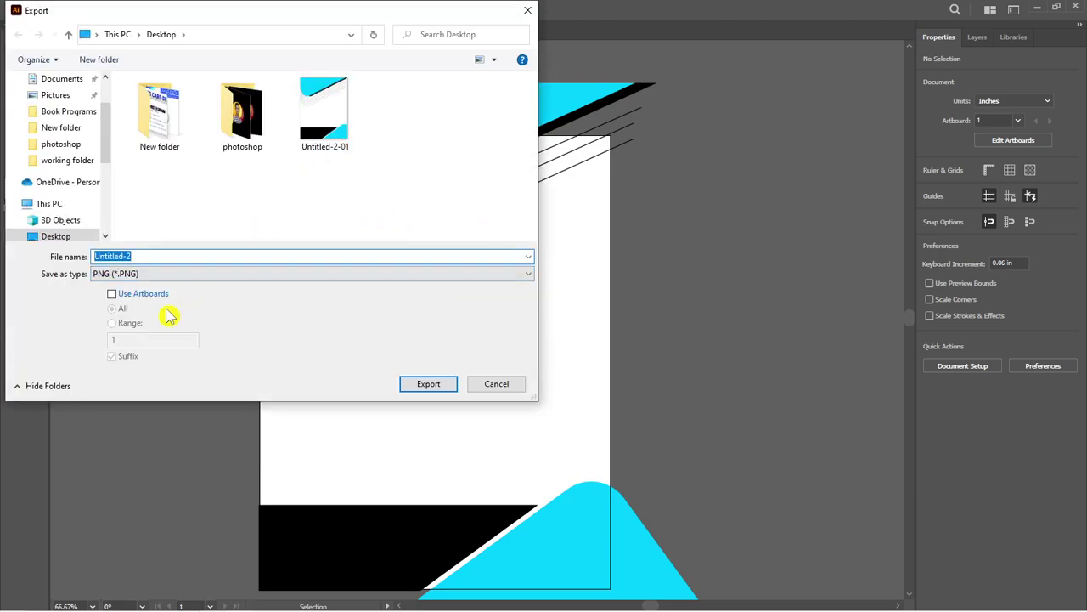
click(143, 293)
click(424, 383)
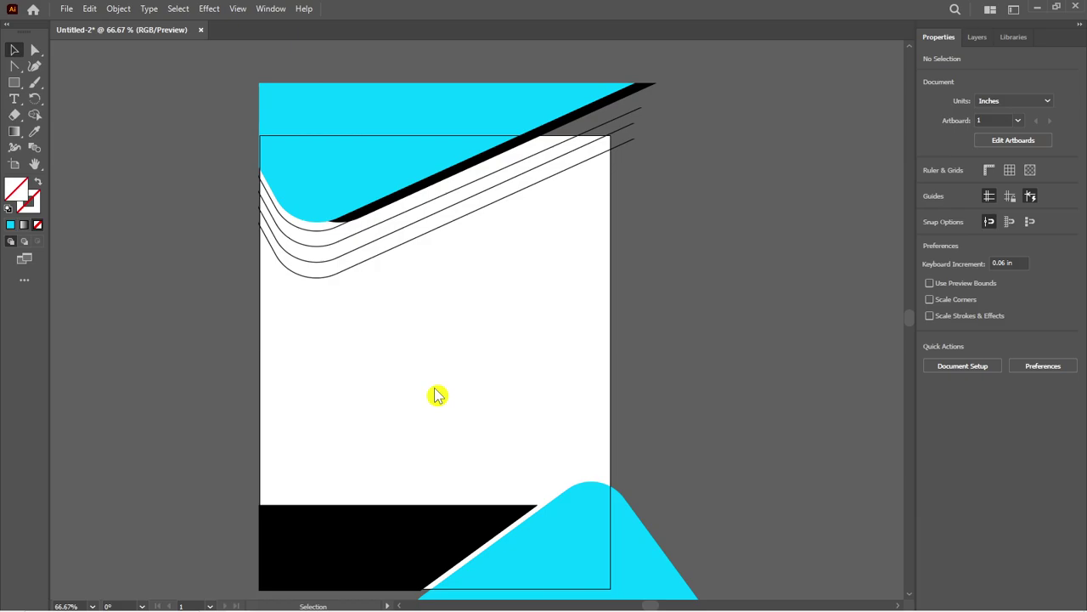
click(559, 518)
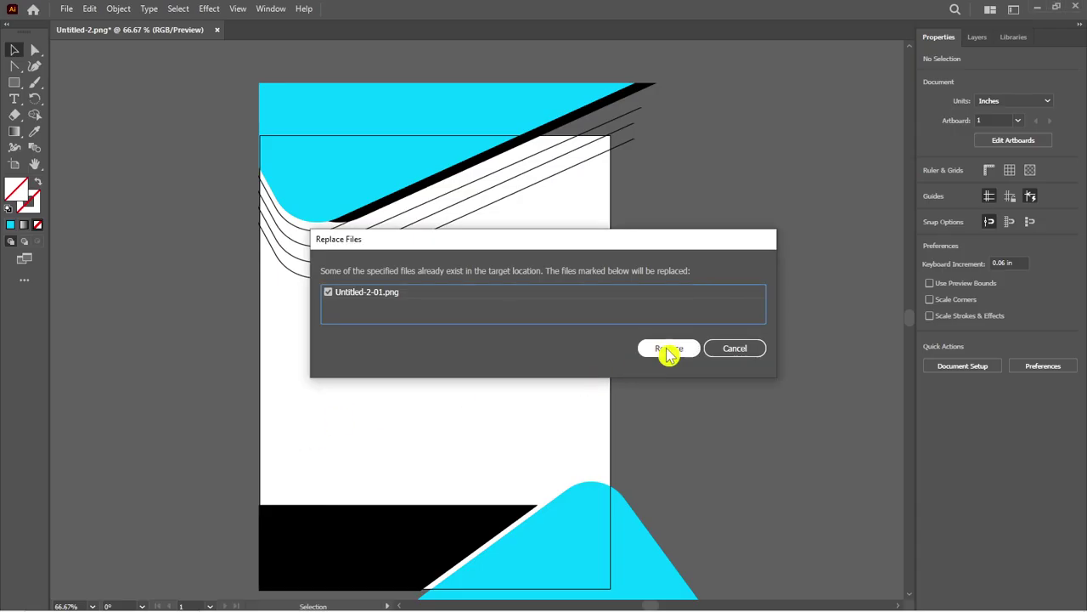
click(668, 351)
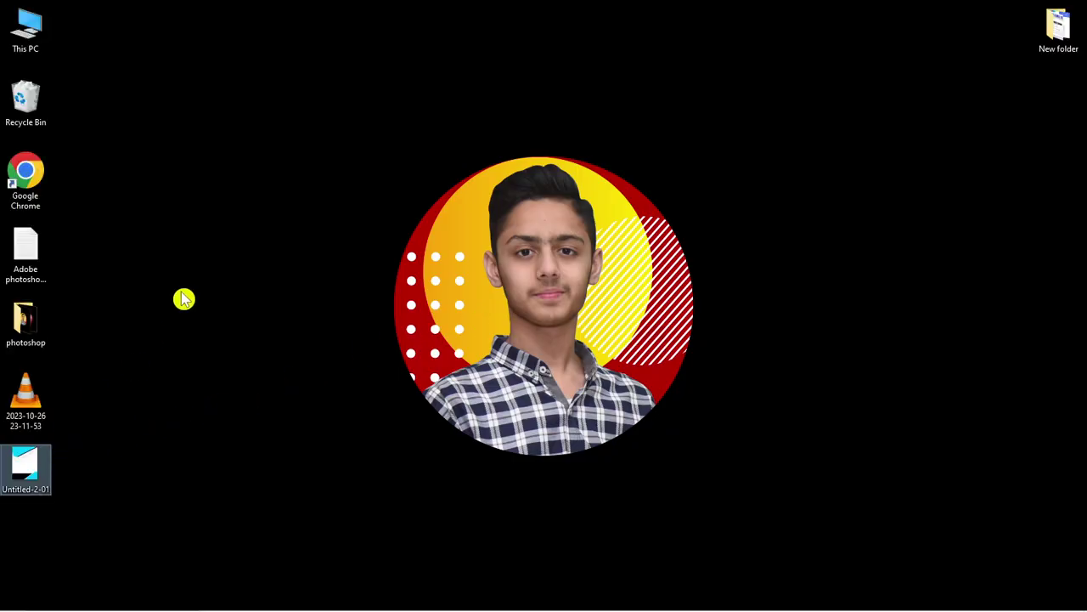
right_click(183, 299)
- Refresh the desktop, review the four-curve PNG, close Photos and return to Illustrator
click(203, 331)
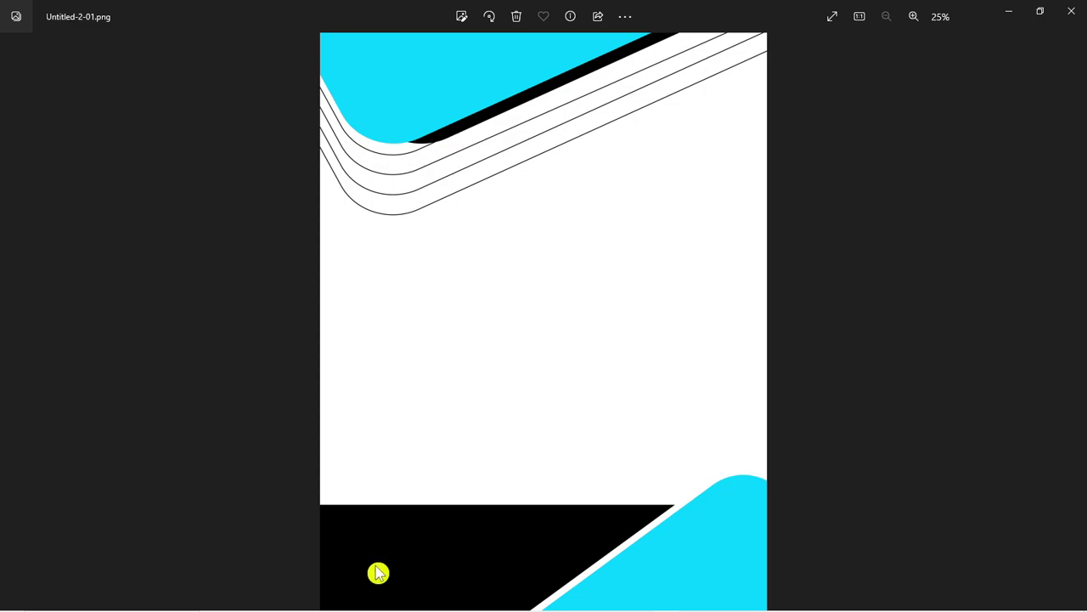
click(1072, 11)
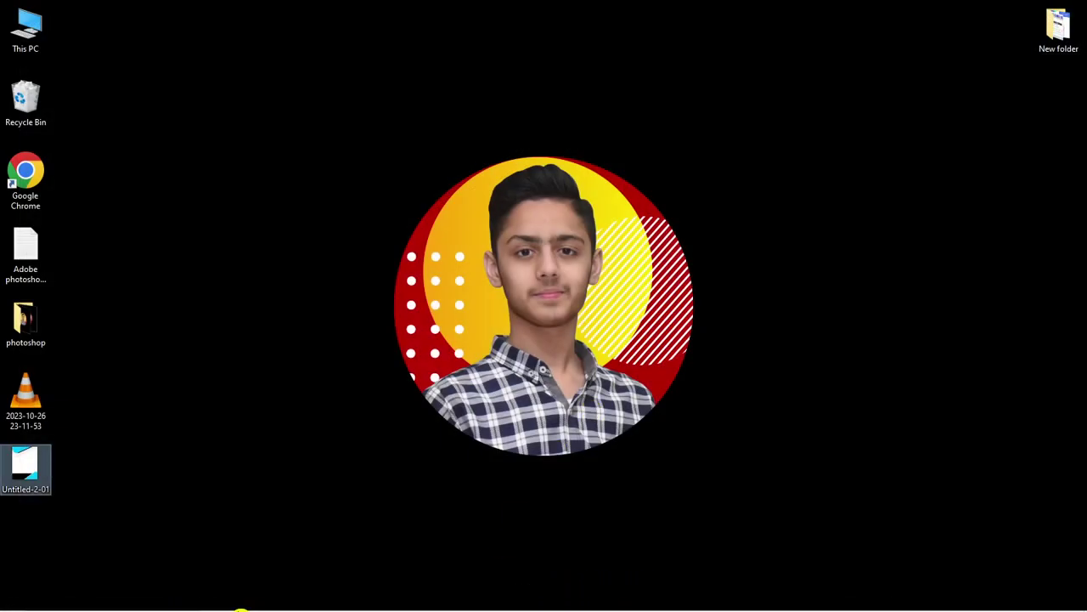
click(238, 601)
click(13, 99)
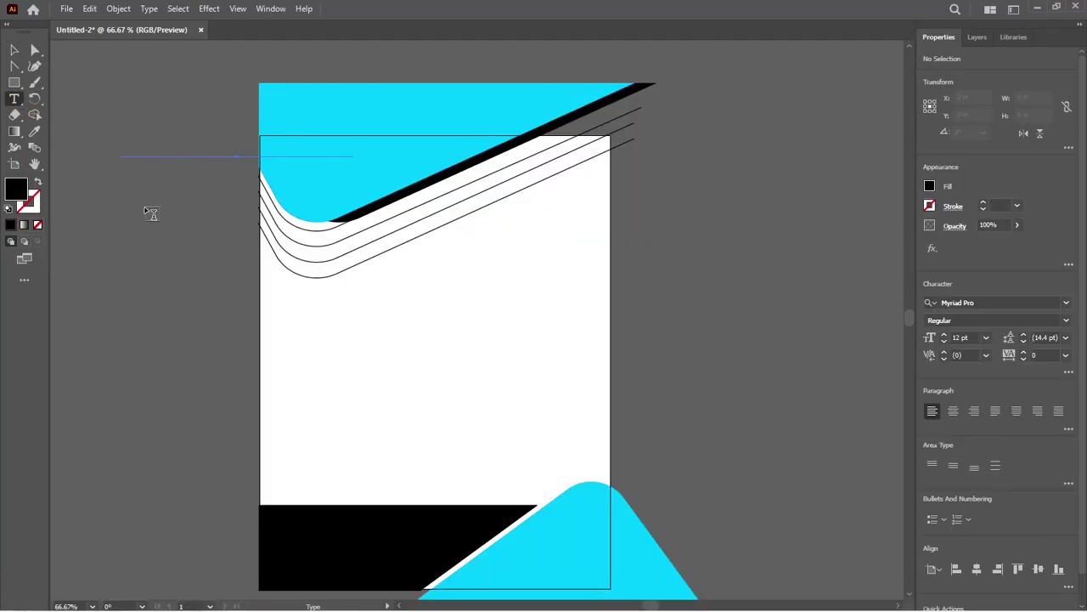
- Type the name in capitals beside the page, enlarge it and move it onto the cyan header
click(61, 311)
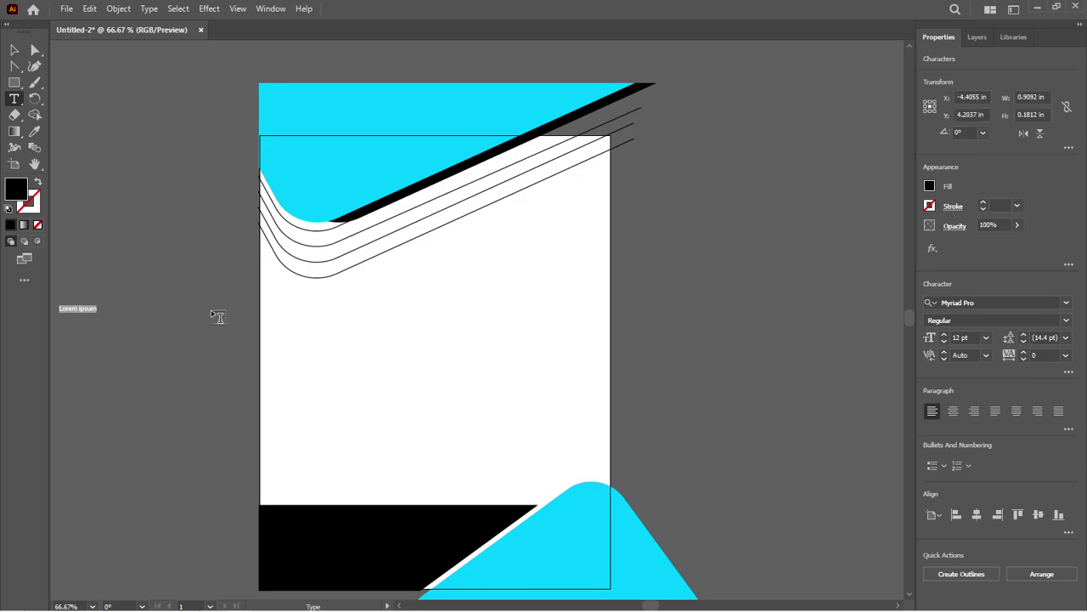
text(MISTER SUBHAN)
click(14, 50)
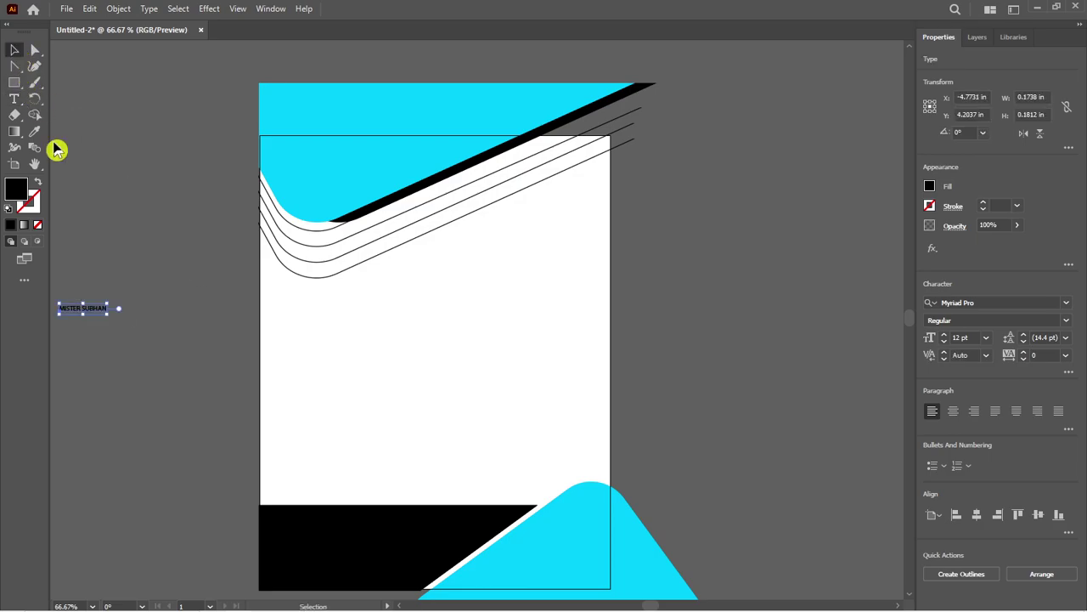
drag(107, 317, 239, 332)
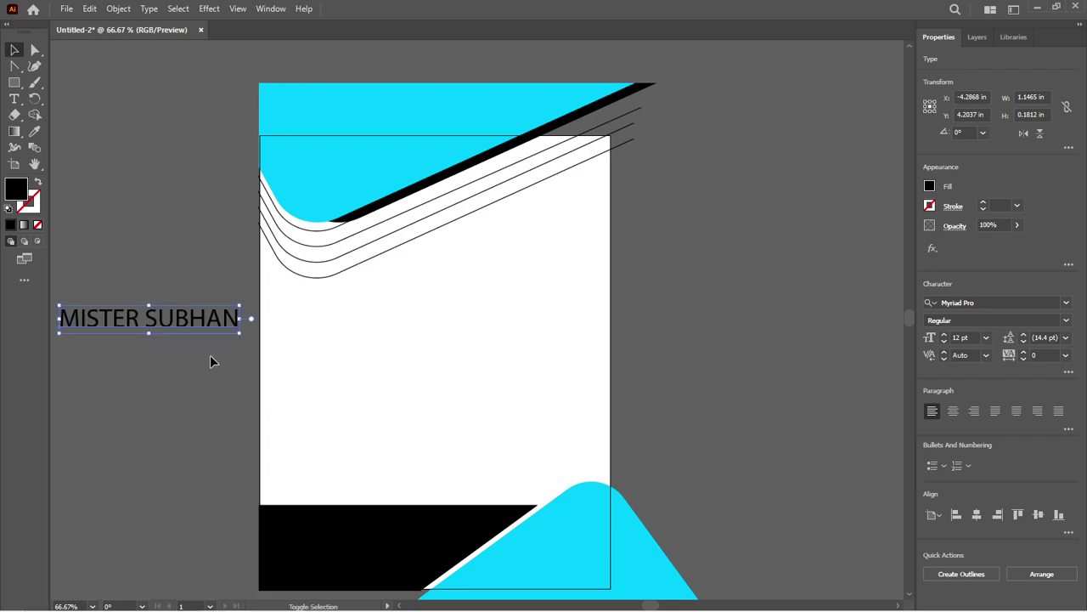
drag(167, 319, 390, 159)
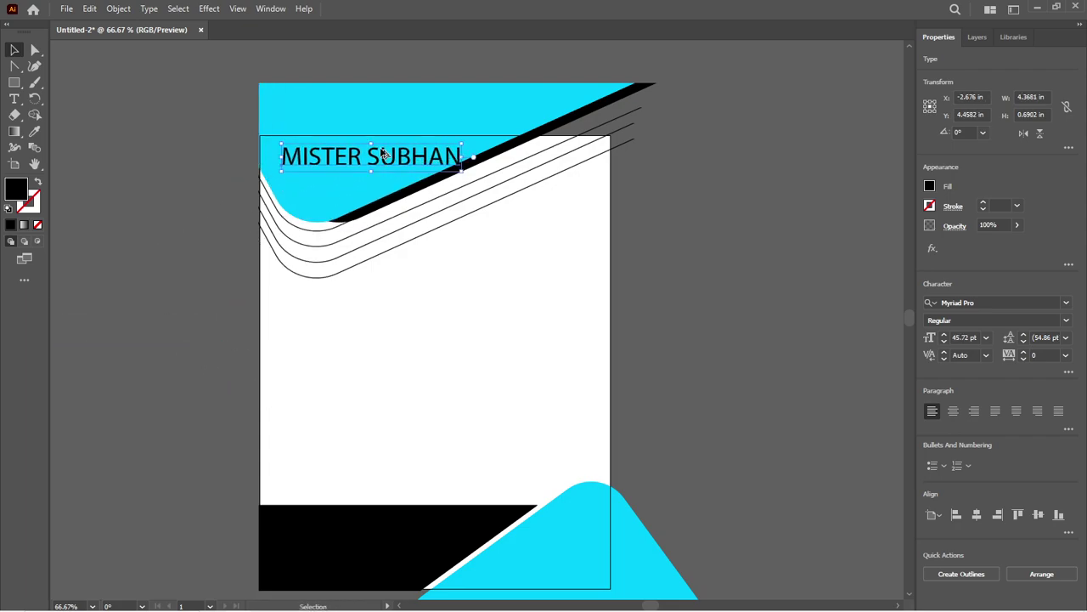
- Shrink the name text to fit within the header
scroll(378, 125, up, 2)
scroll(551, 205, down, 1)
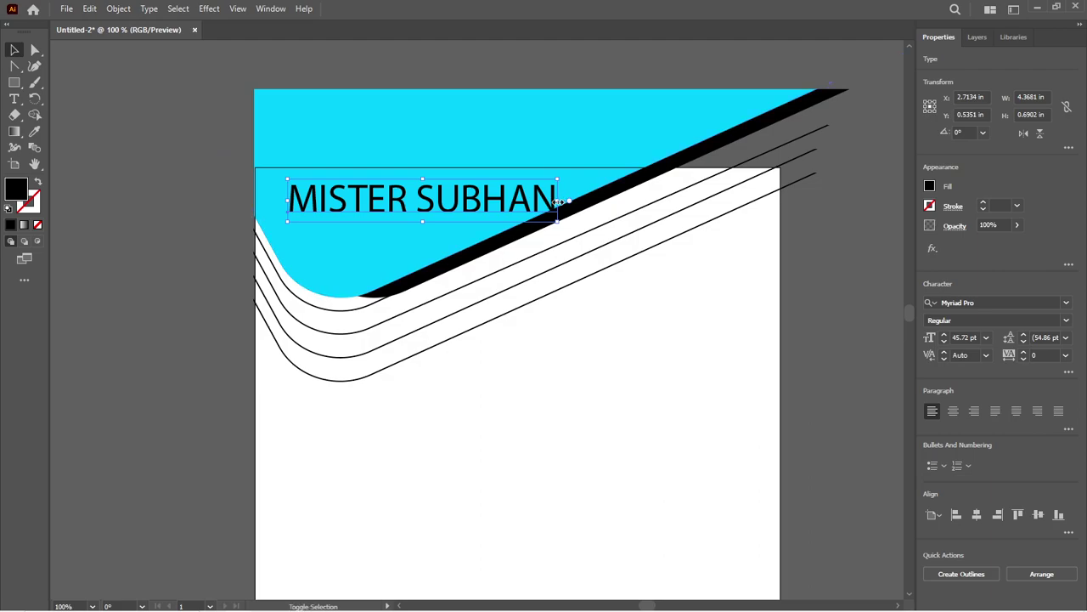
drag(556, 201, 481, 201)
scroll(468, 162, up, 1)
scroll(338, 242, down, 2)
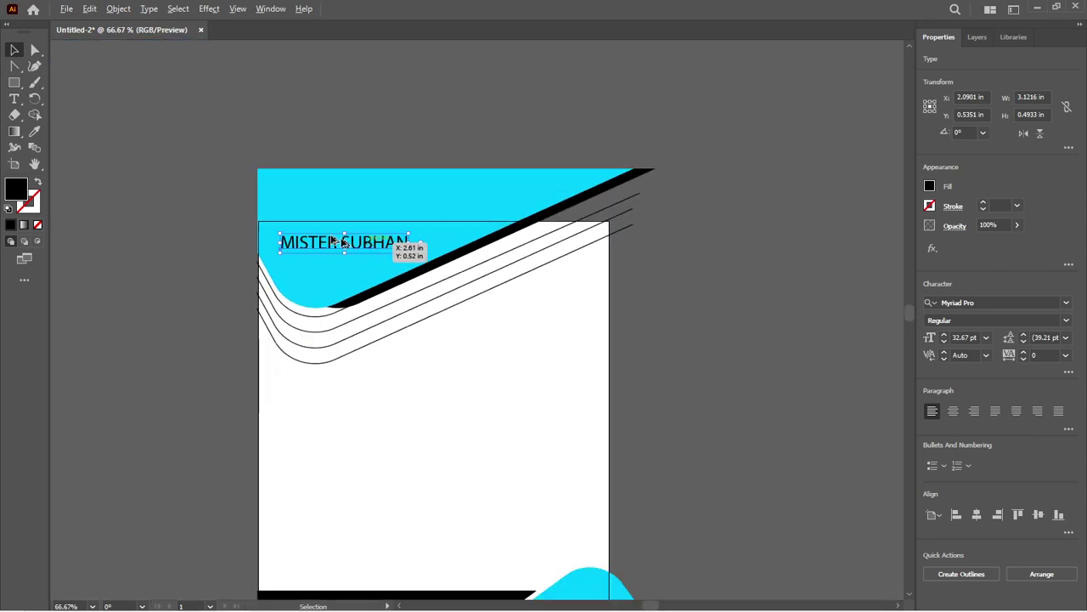
scroll(338, 242, up, 2)
- Alt-drag a duplicate of the name above the page and begin editing it
drag(340, 247, 349, 64)
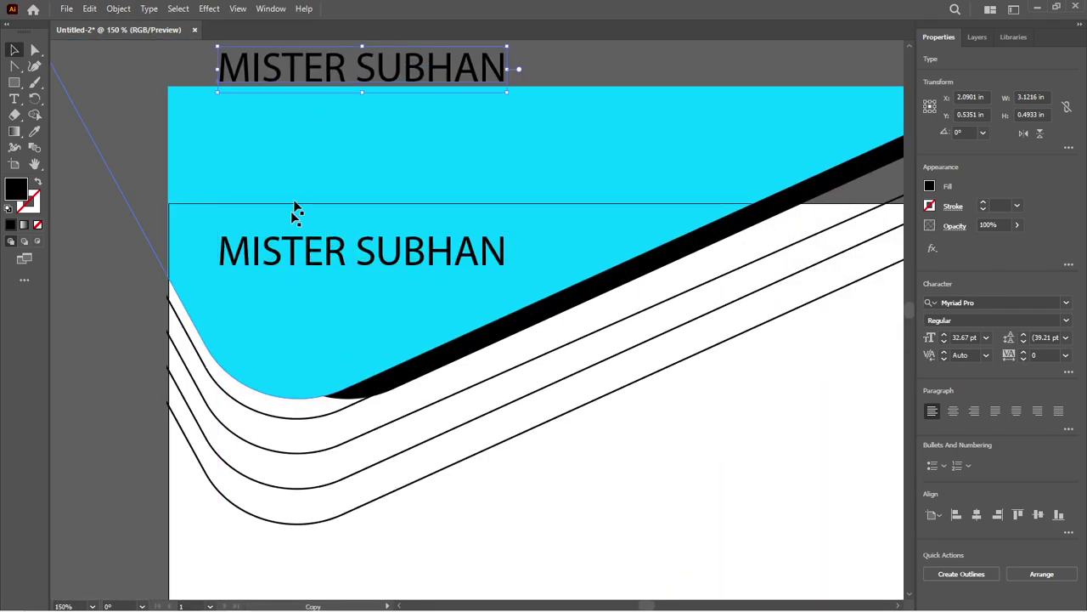
scroll(323, 151, down, 3)
scroll(297, 242, up, 4)
double_click(274, 249)
- Replace the copied text with the designer's lowercase username handle
key(ctrl+a)
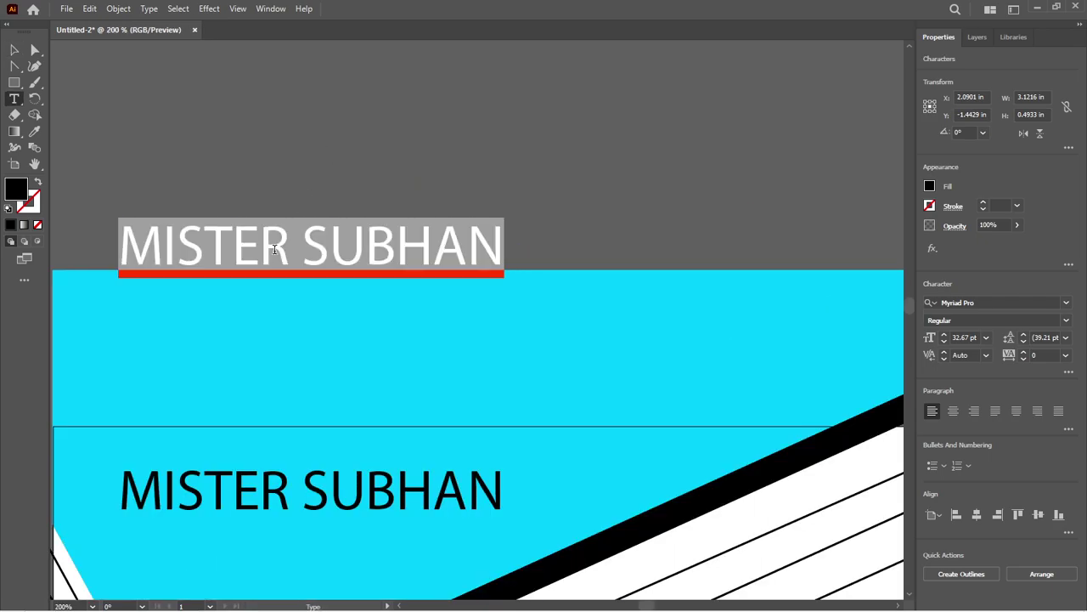
text(subhan)
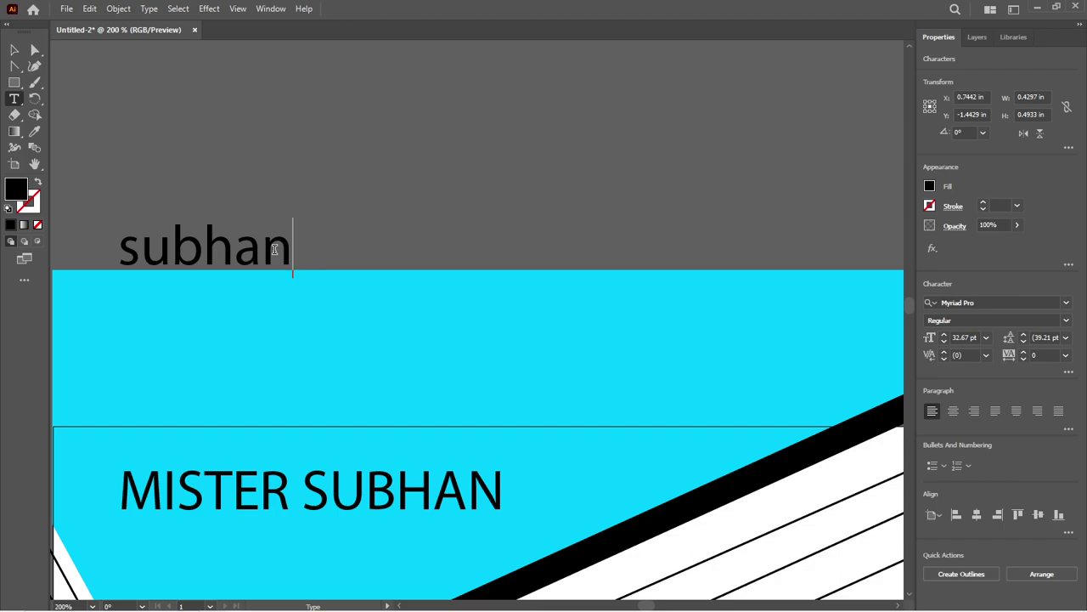
text(mis)
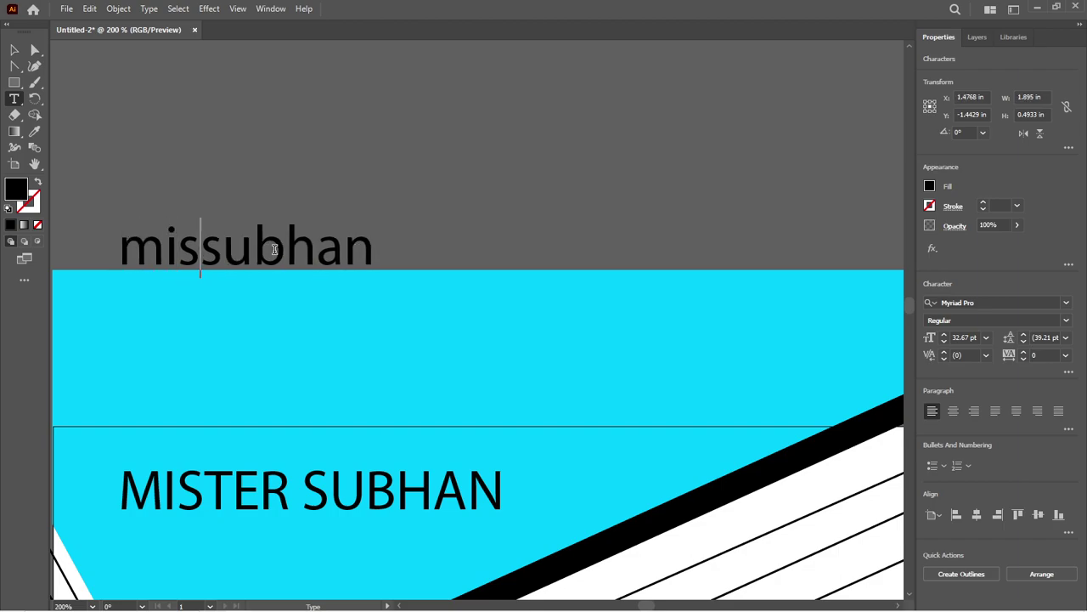
text(ter)
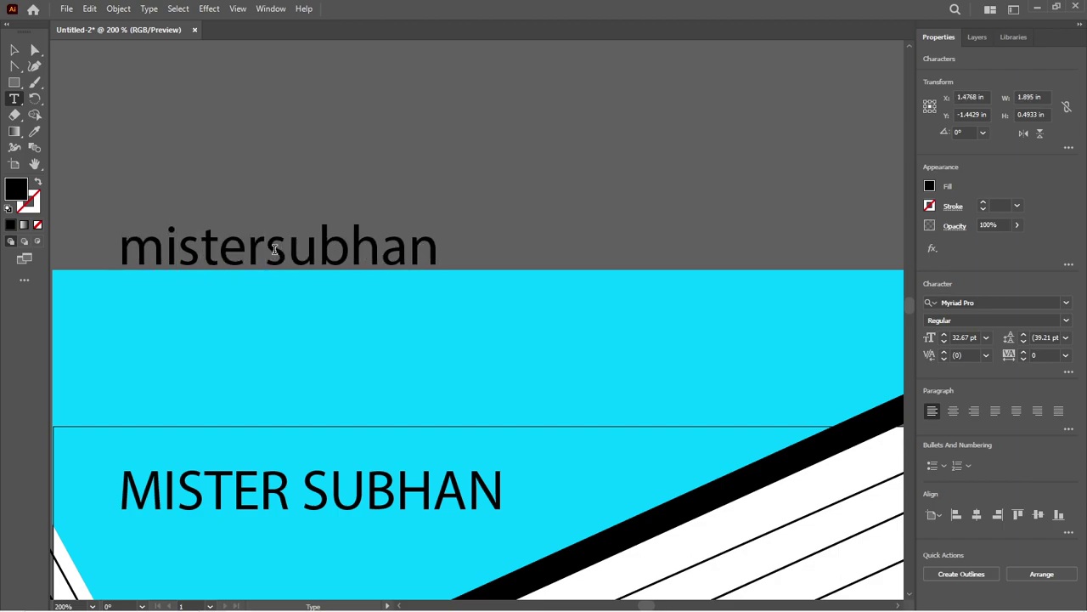
text(56)
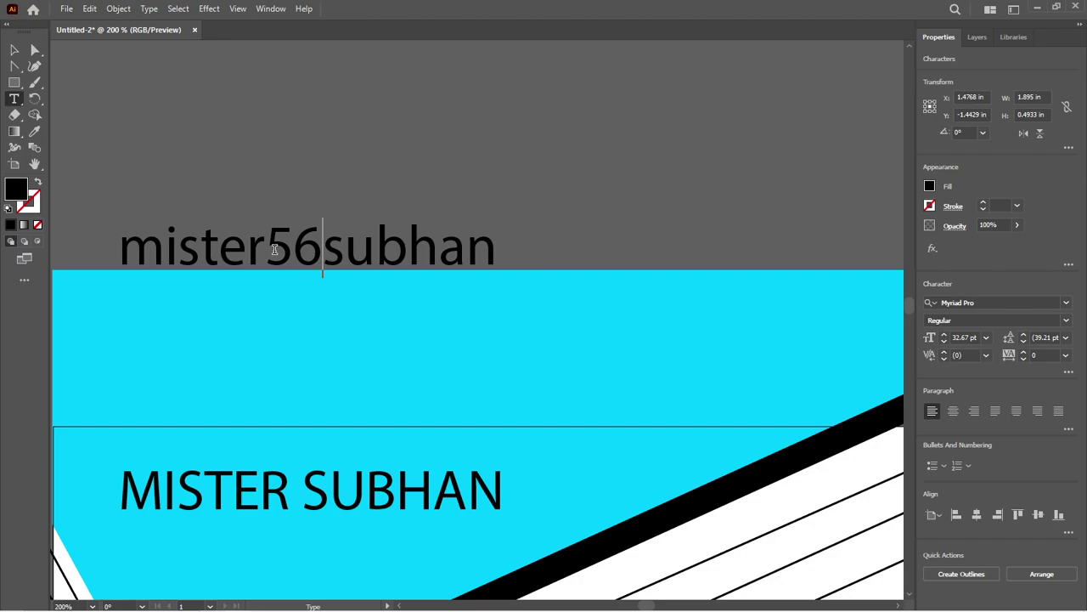
text(6)
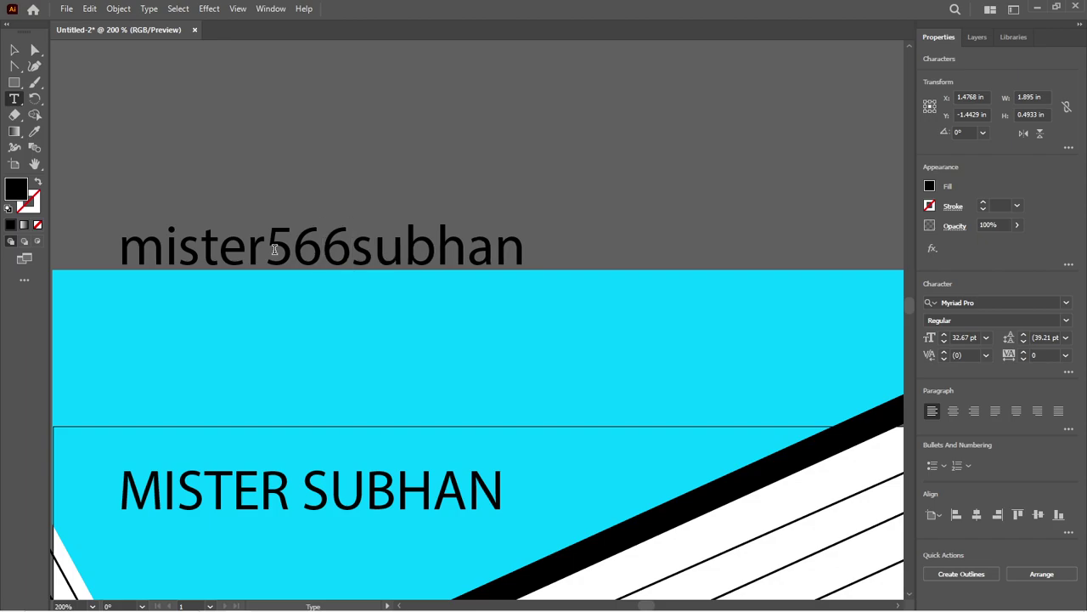
double_click(324, 250)
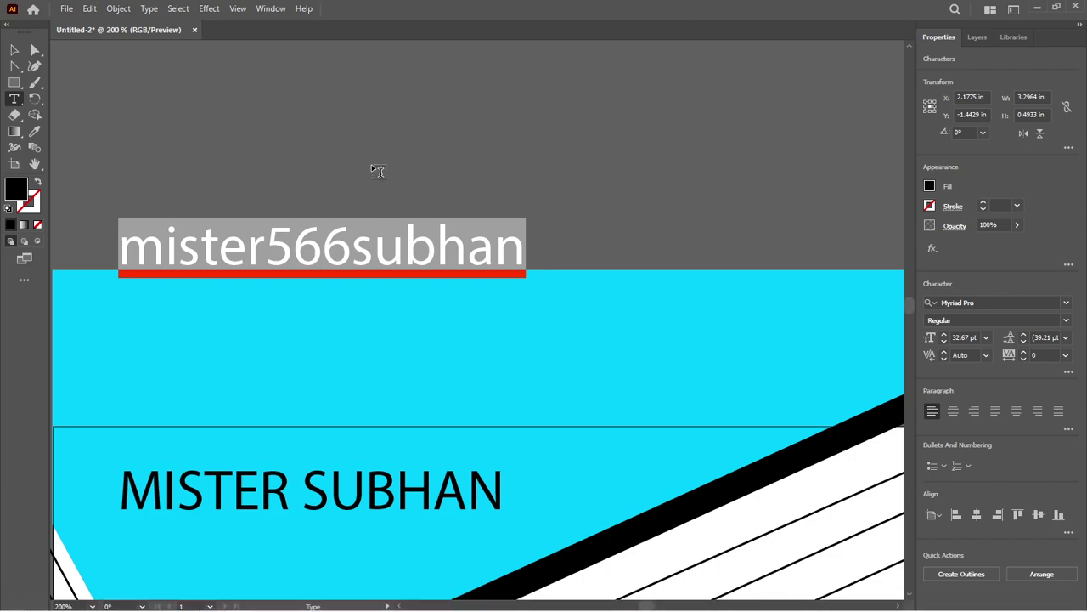
scroll(485, 346, down, 3)
scroll(440, 275, down, 2)
scroll(452, 370, up, 1)
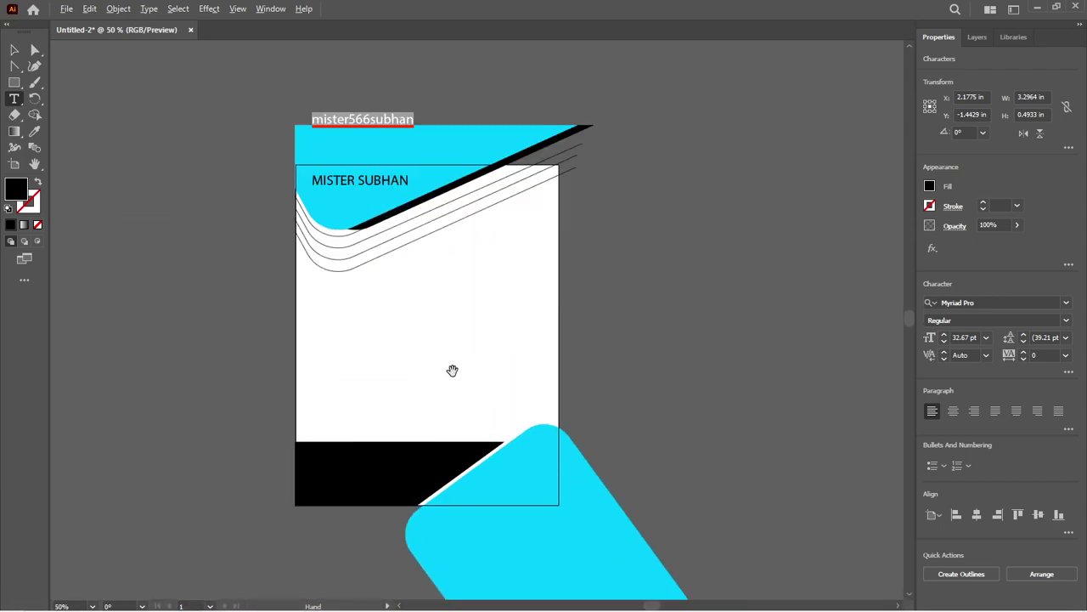
scroll(431, 339, up, 1)
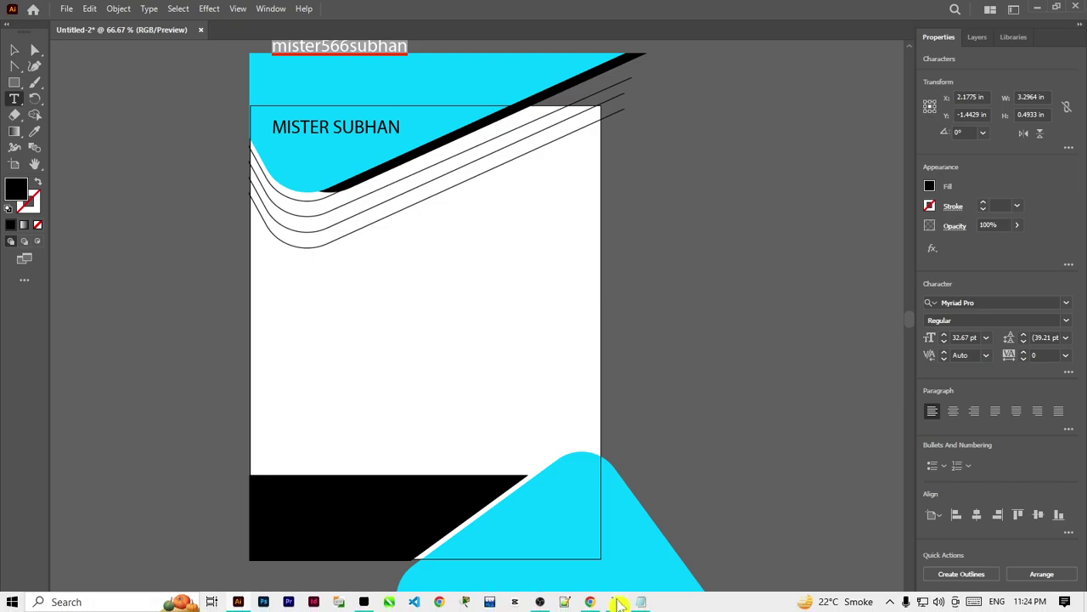
- Add the handle on a new line in the Notepad notes and select it
click(641, 601)
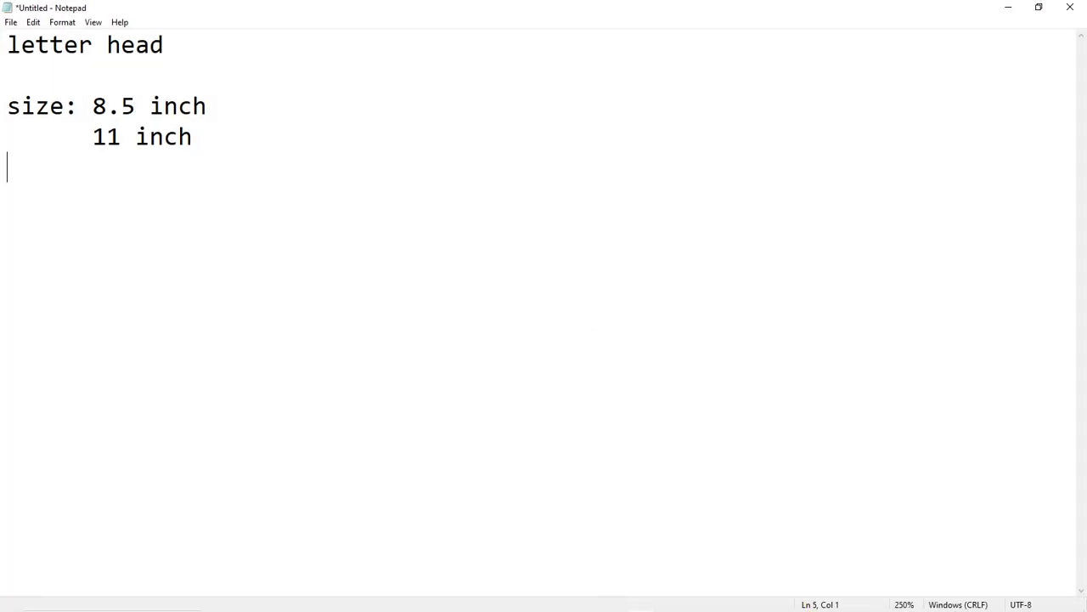
key(Return)
text(mister566subhan)
scroll(156, 200, up, 4)
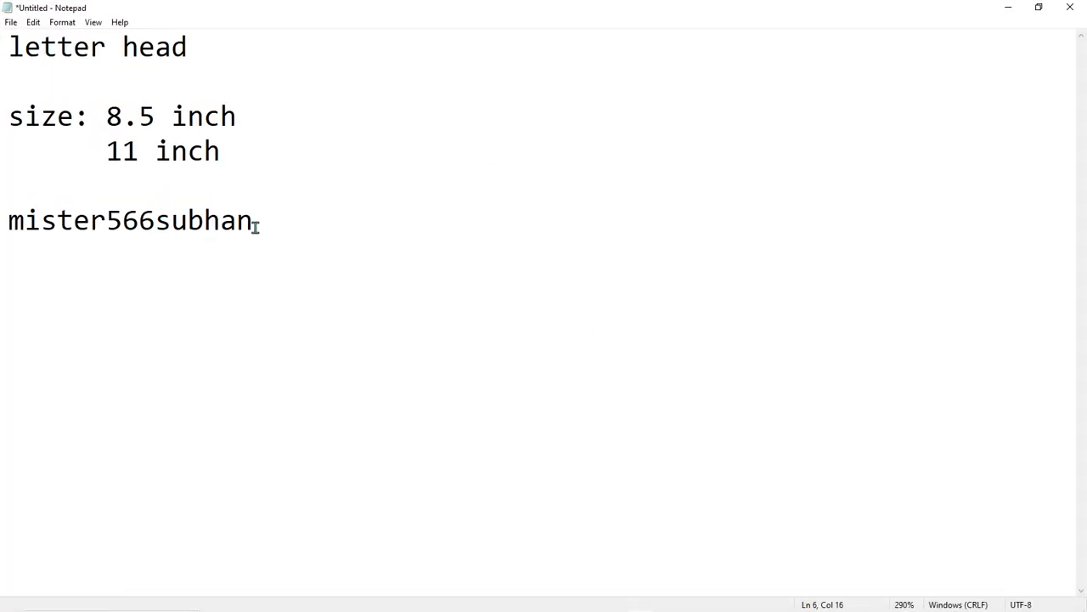
drag(254, 226, 3, 227)
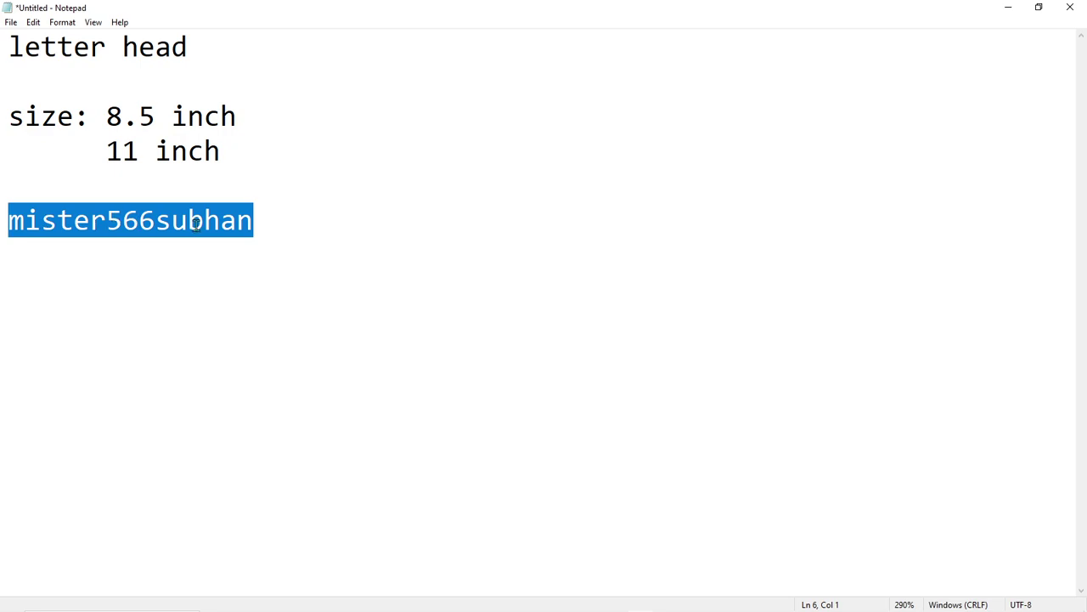
- Return to Illustrator and delete the handle text above the page
click(1016, 9)
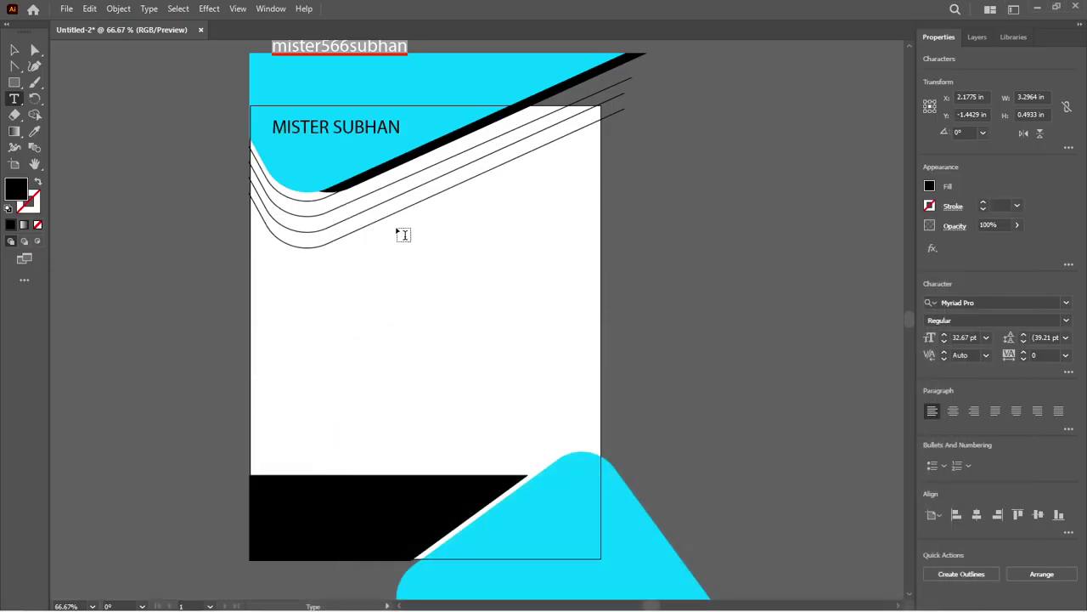
click(14, 54)
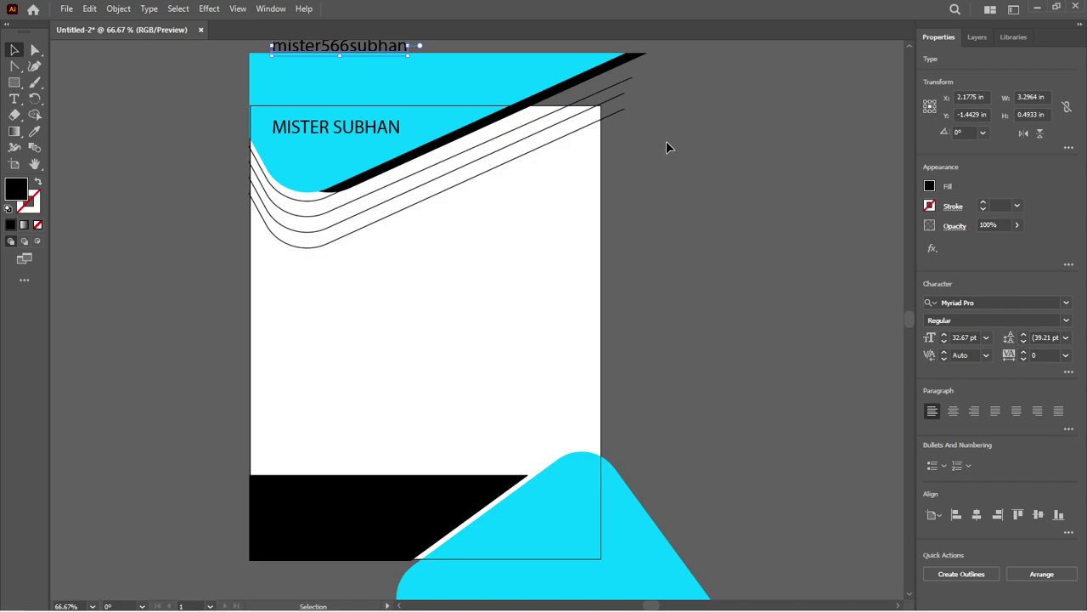
key(Delete)
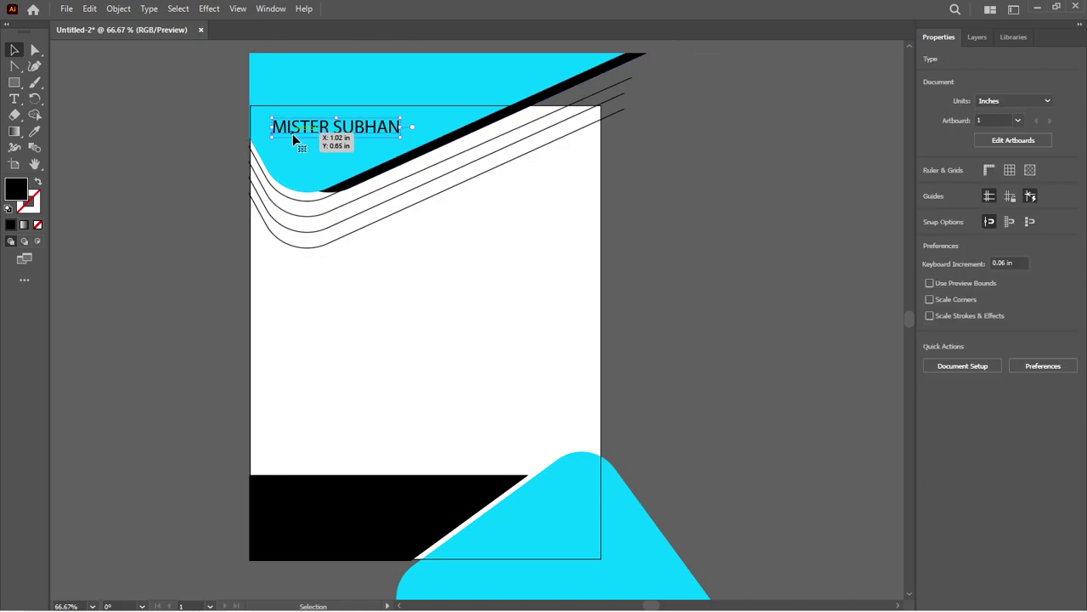
- Nudge the name heading into position within the cyan header
drag(293, 133, 292, 133)
key(Left)
key(Left)
key(Left)
key(Down)
key(Down)
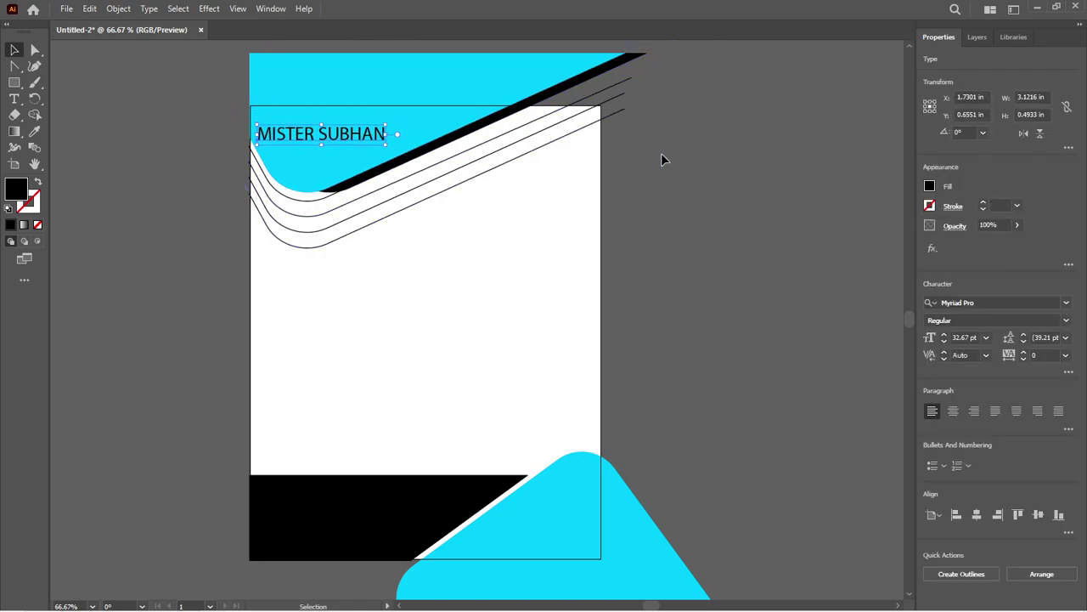
key(Right)
key(Right)
key(Right)
click(698, 166)
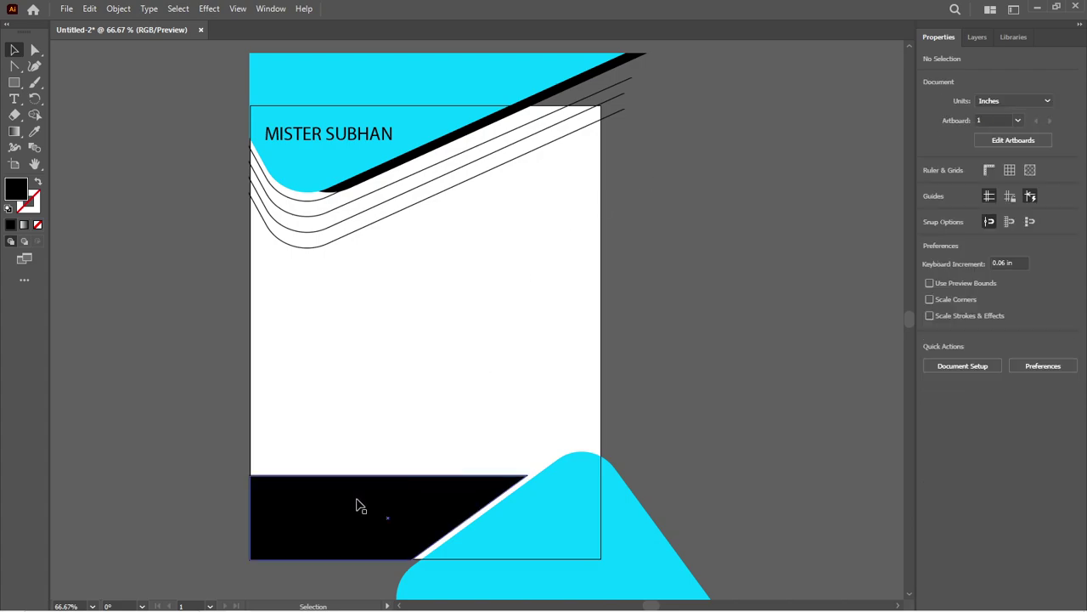
- Move the black bottom bar and cyan shape further down together
click(365, 517)
click(589, 493)
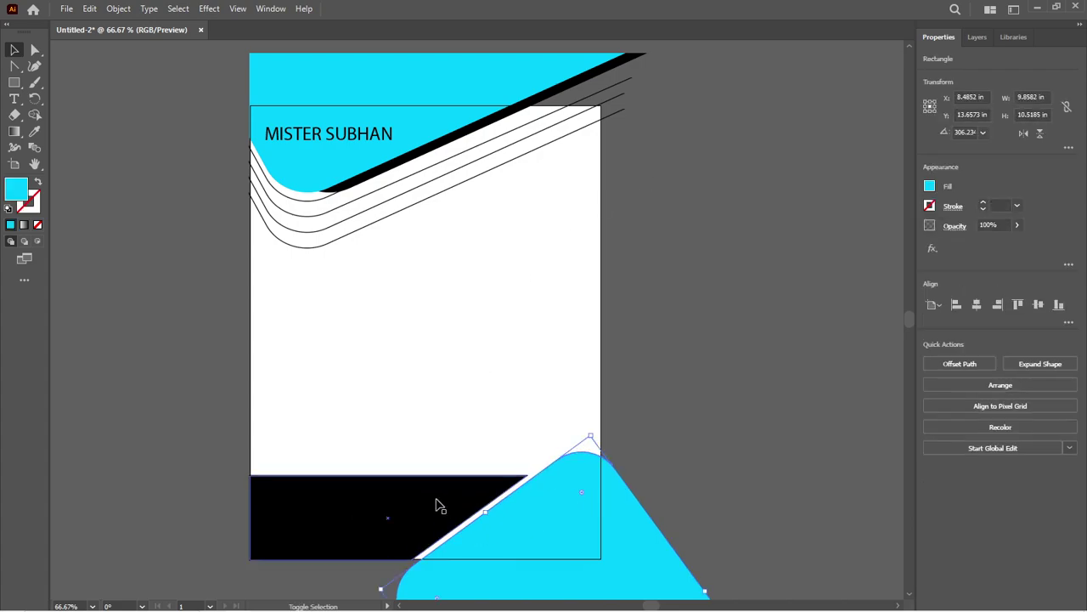
shift+click(437, 505)
key(shift+Down)
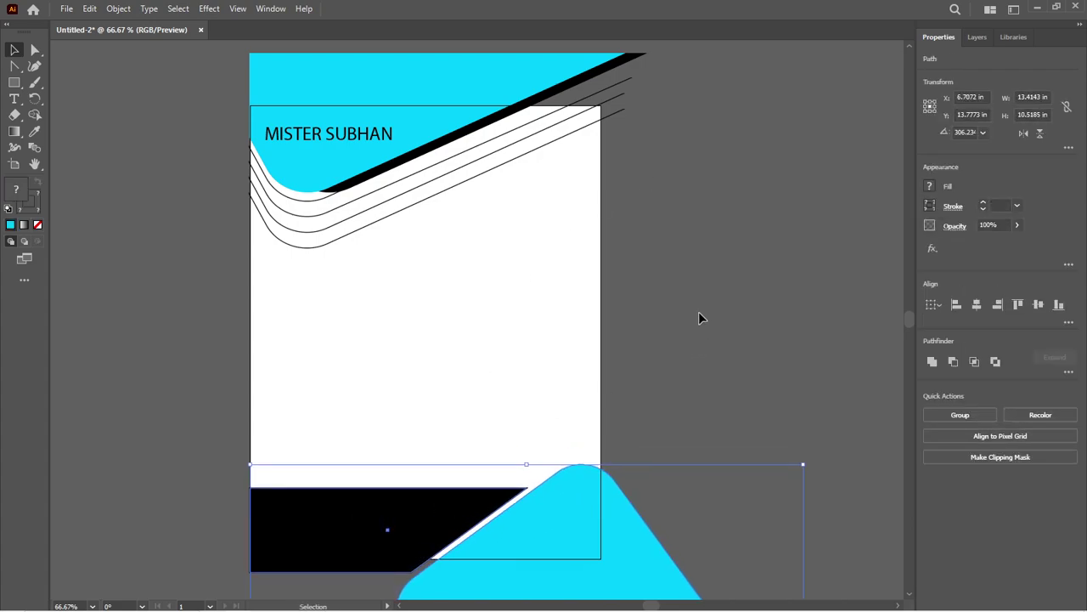
key(shift+Down)
key(shift+Down)
click(698, 318)
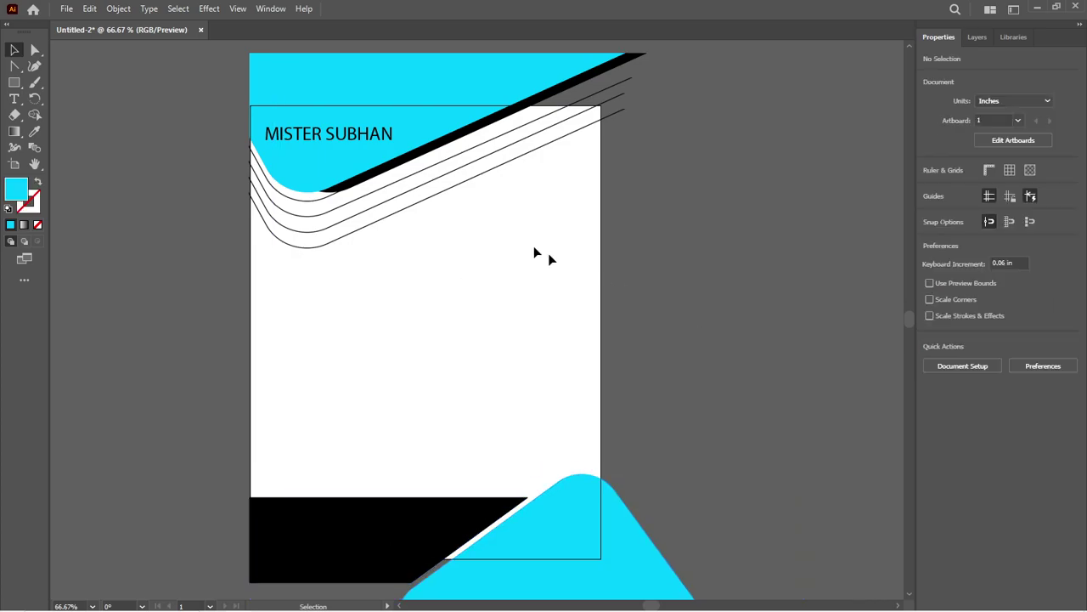
- Duplicate the name text into the middle of the page and set the copy to 30% opacity
drag(389, 134, 443, 304)
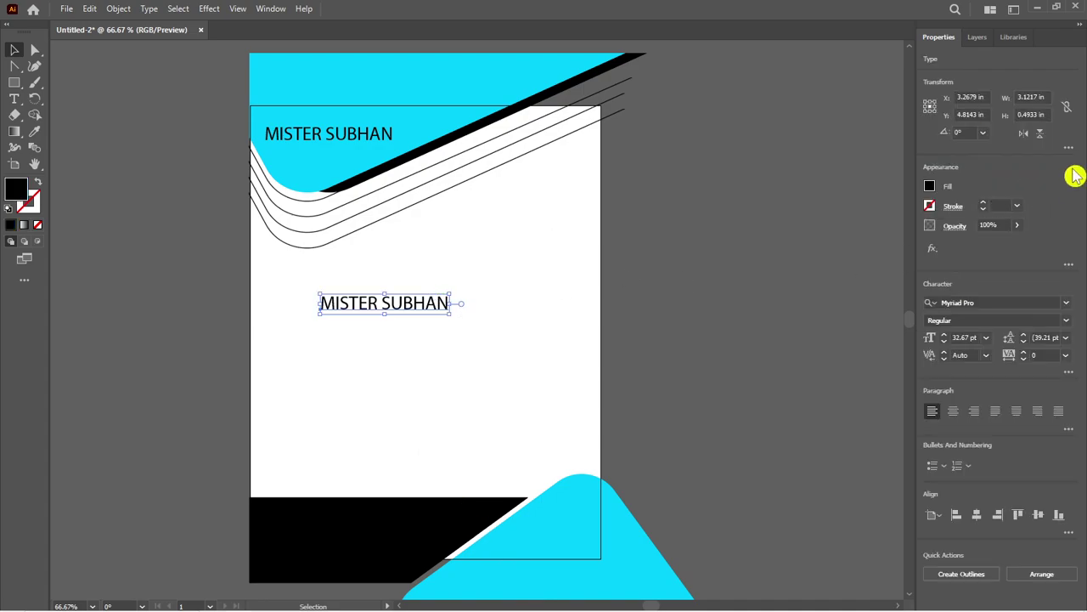
click(1017, 226)
text(3)
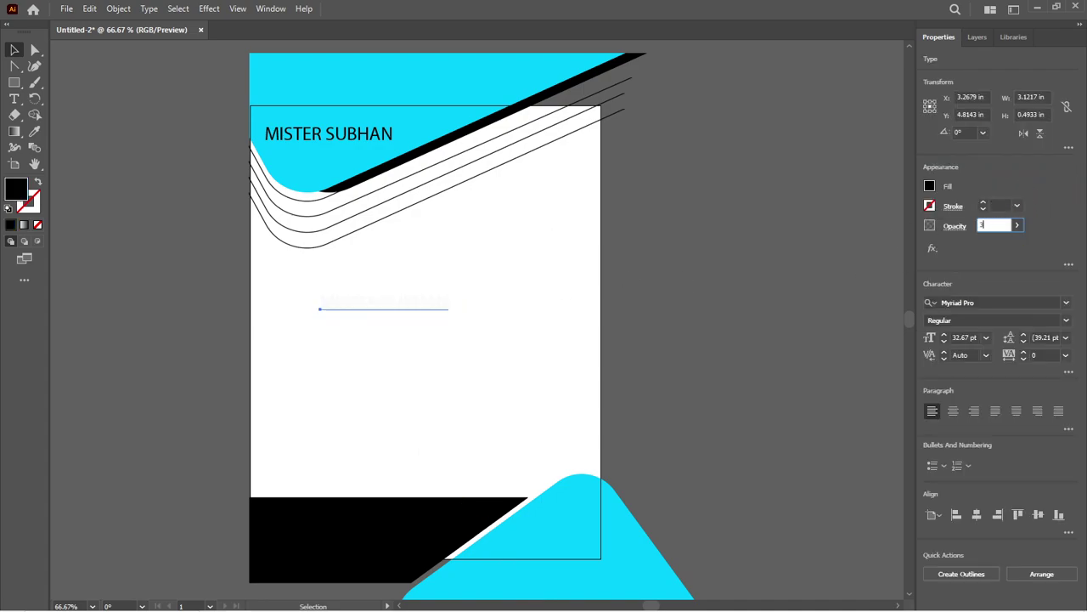
text(0)
key(Return)
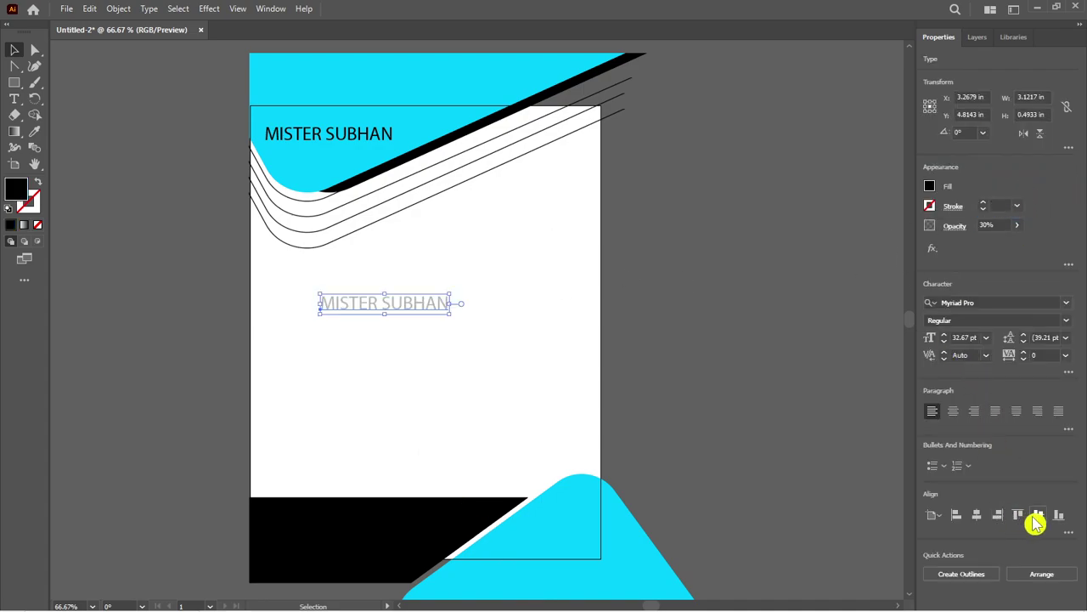
- Centre the faded name copy on the artboard and deselect it
click(1038, 514)
click(977, 515)
click(730, 367)
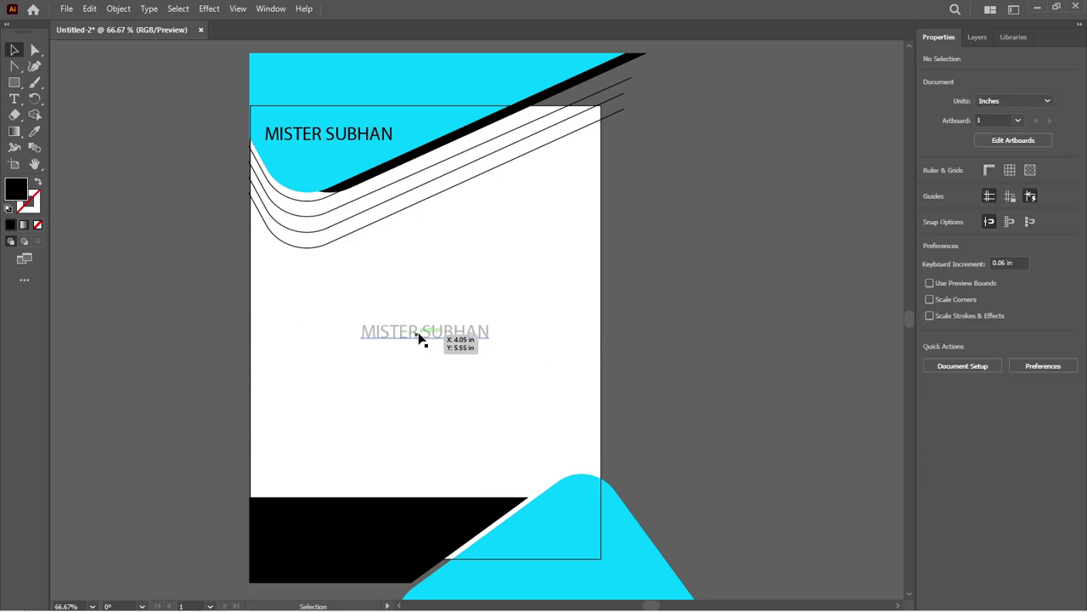